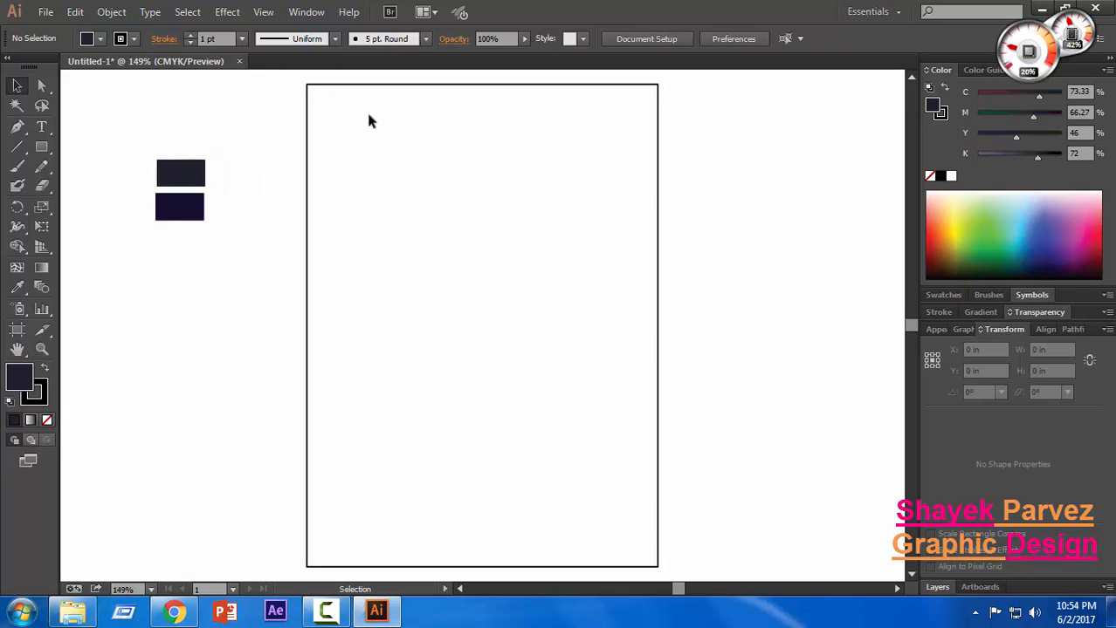
Fill the large page-sized rectangle with the colour of the upper dark sample using the Eyedropper.
click(361, 85)
click(16, 287)
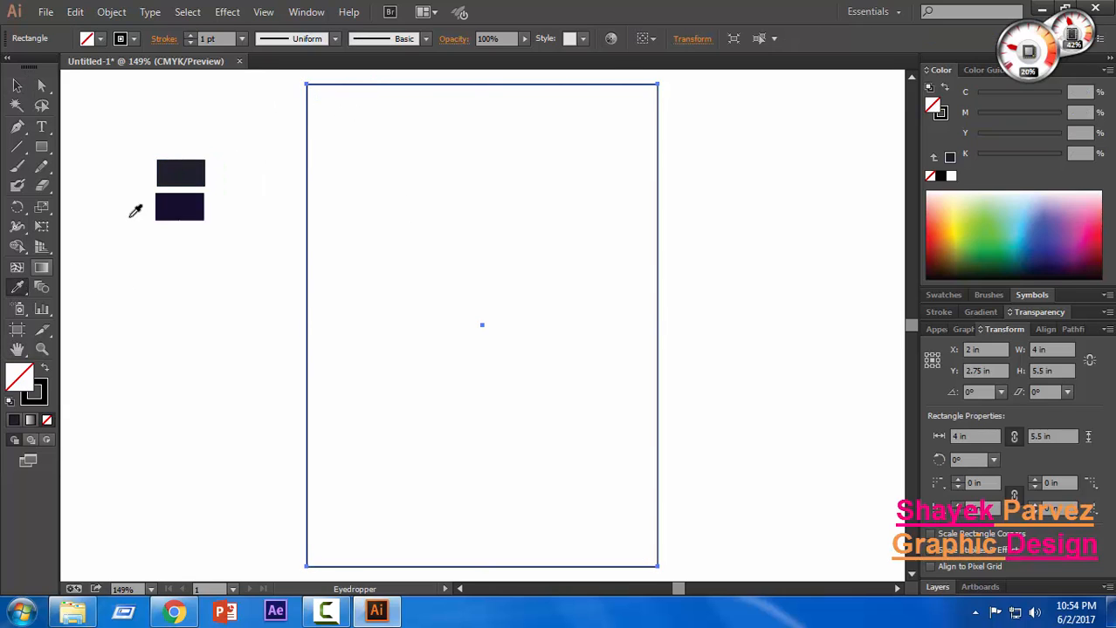
click(176, 173)
click(16, 86)
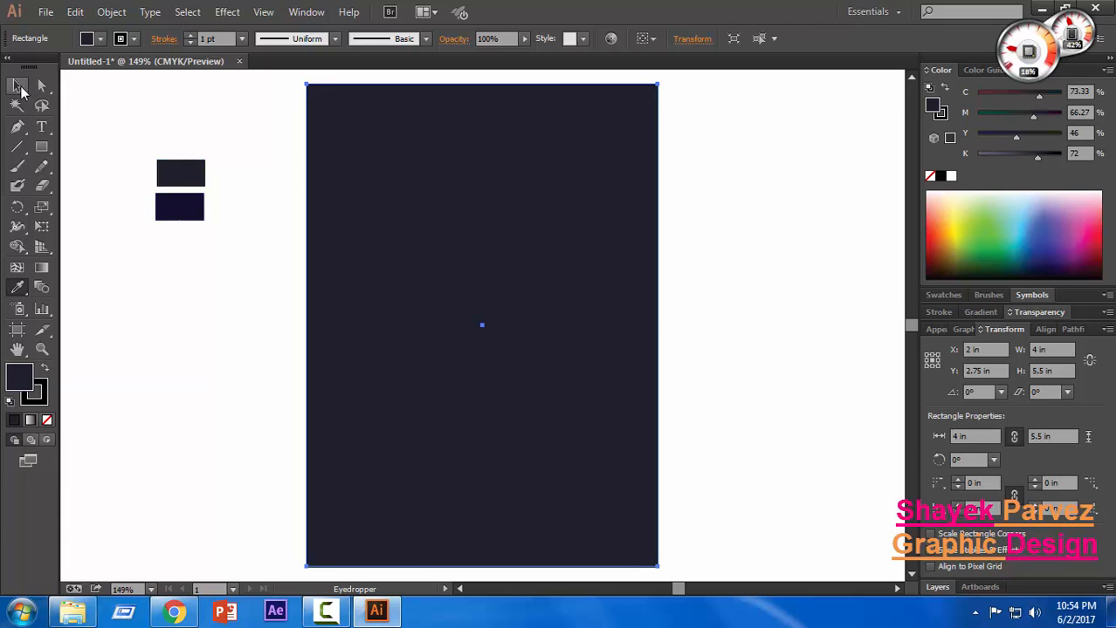
click(249, 340)
click(544, 228)
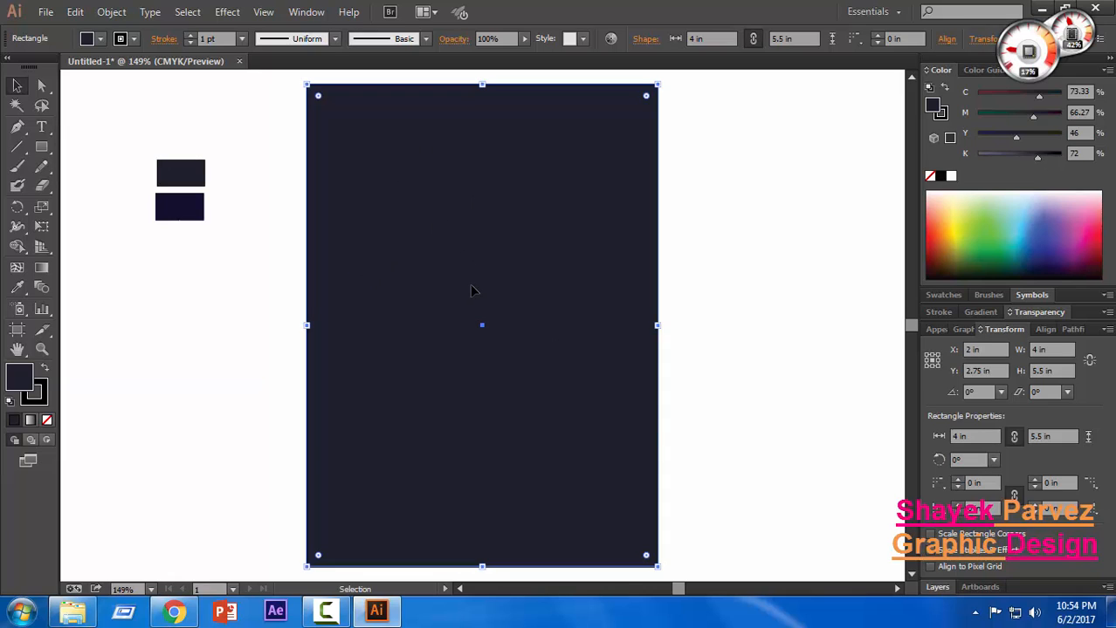
drag(444, 233, 441, 200)
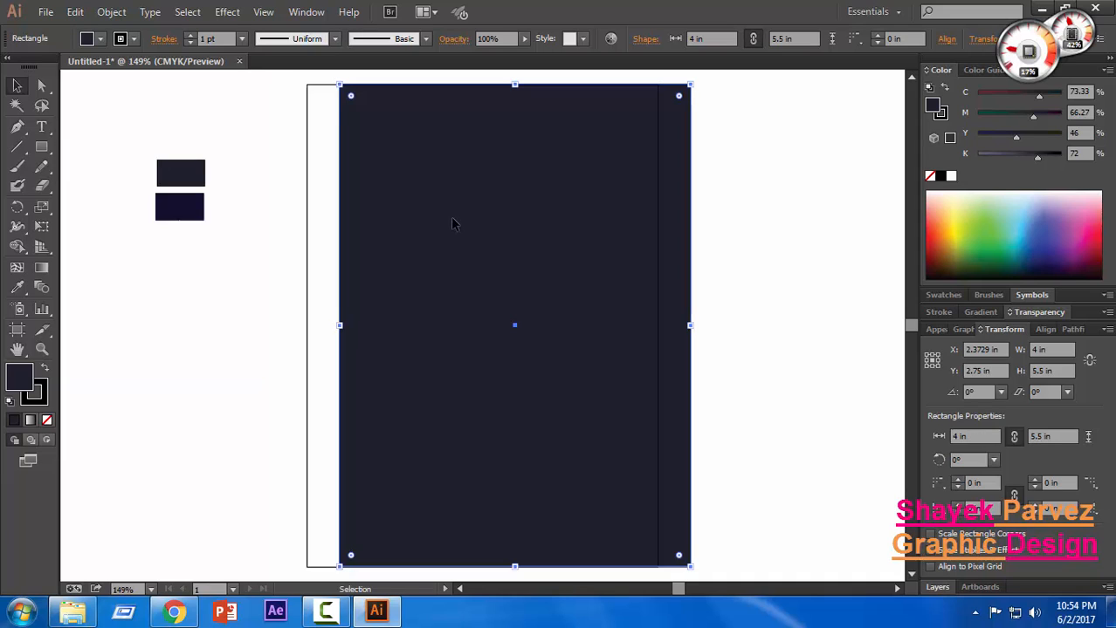
drag(453, 224, 425, 224)
click(733, 229)
click(452, 216)
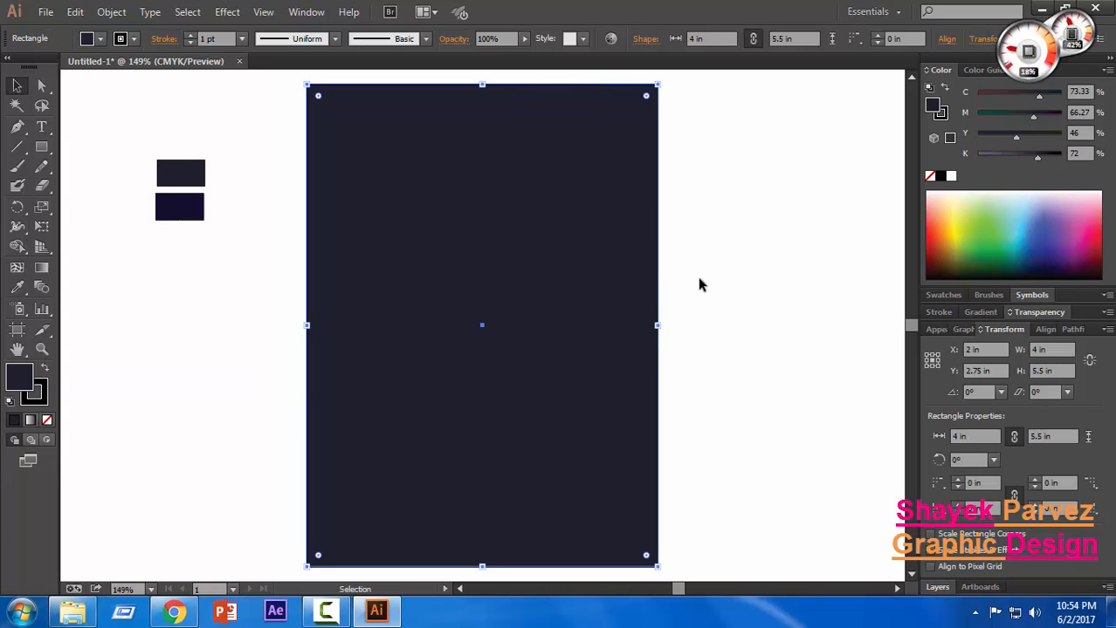
click(250, 248)
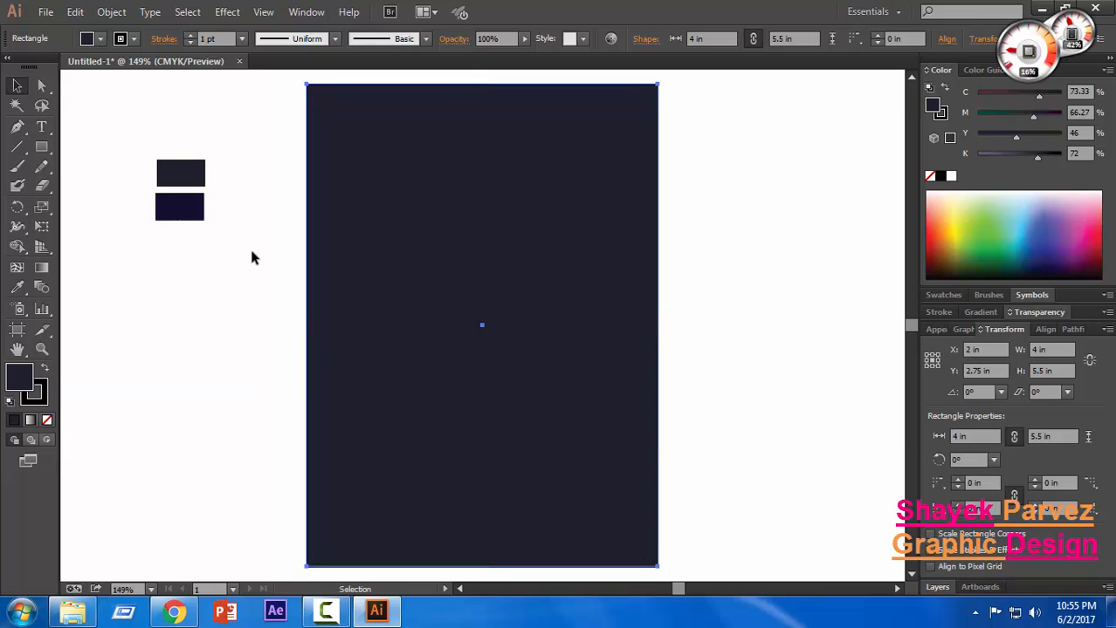
drag(361, 231, 396, 232)
drag(467, 229, 420, 225)
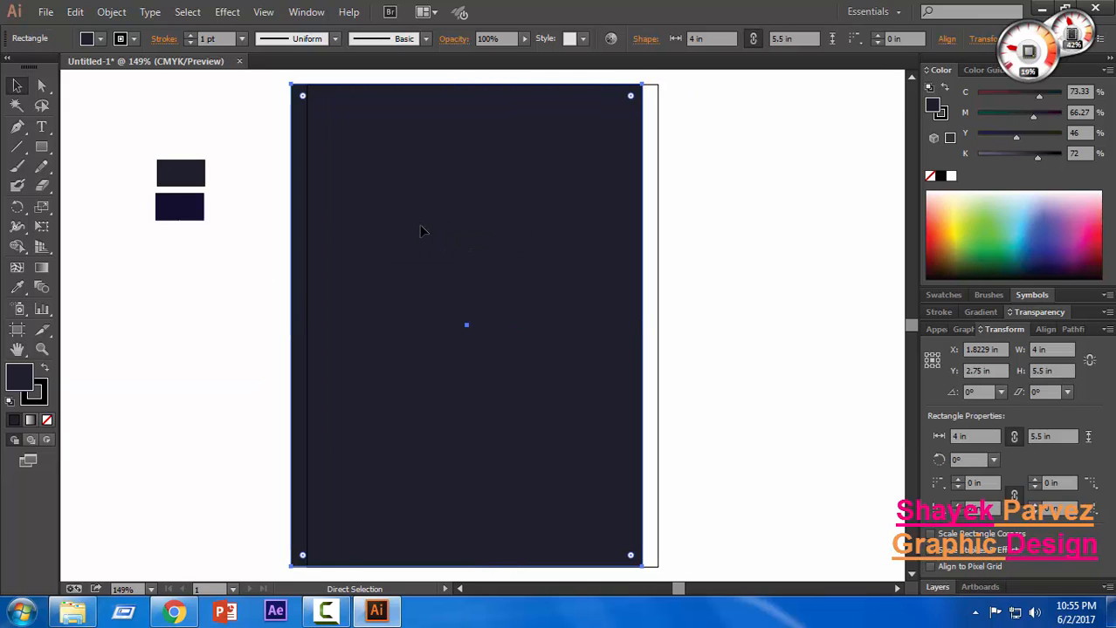
key(ctrl+z)
key(ctrl+z)
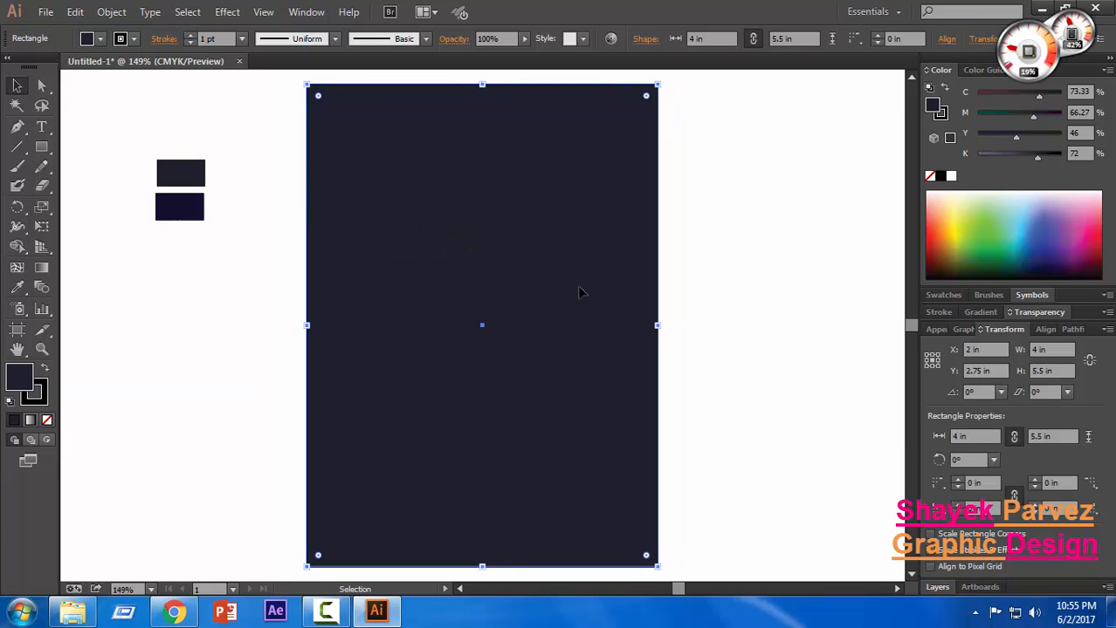
Lock the dark background rectangle so it cannot be selected or moved.
click(689, 236)
click(538, 198)
key(ctrl+2)
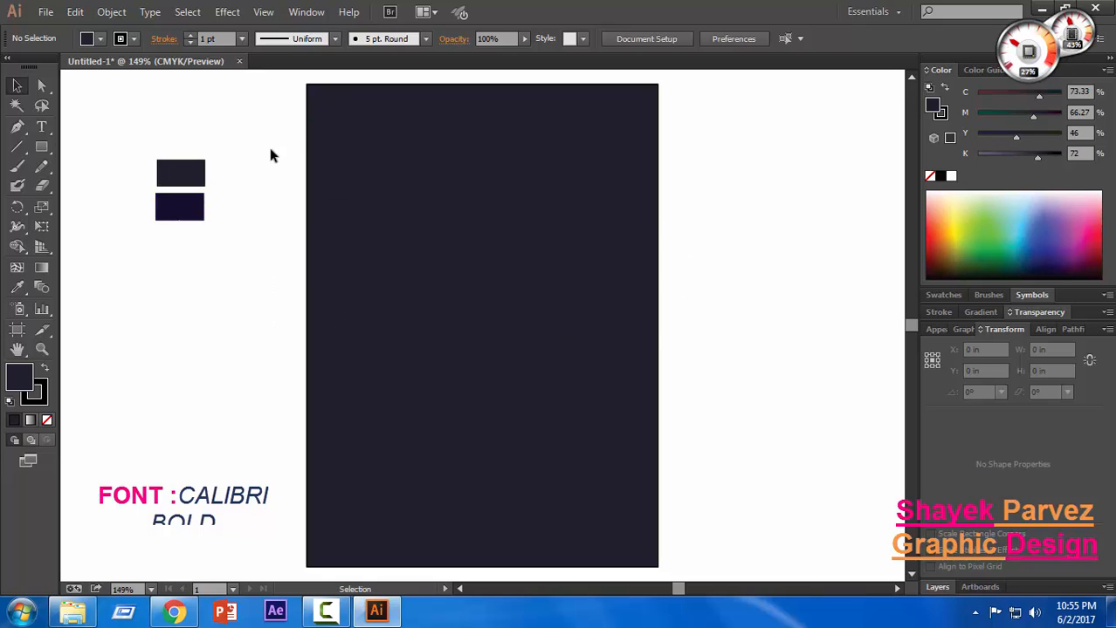
drag(303, 118, 398, 191)
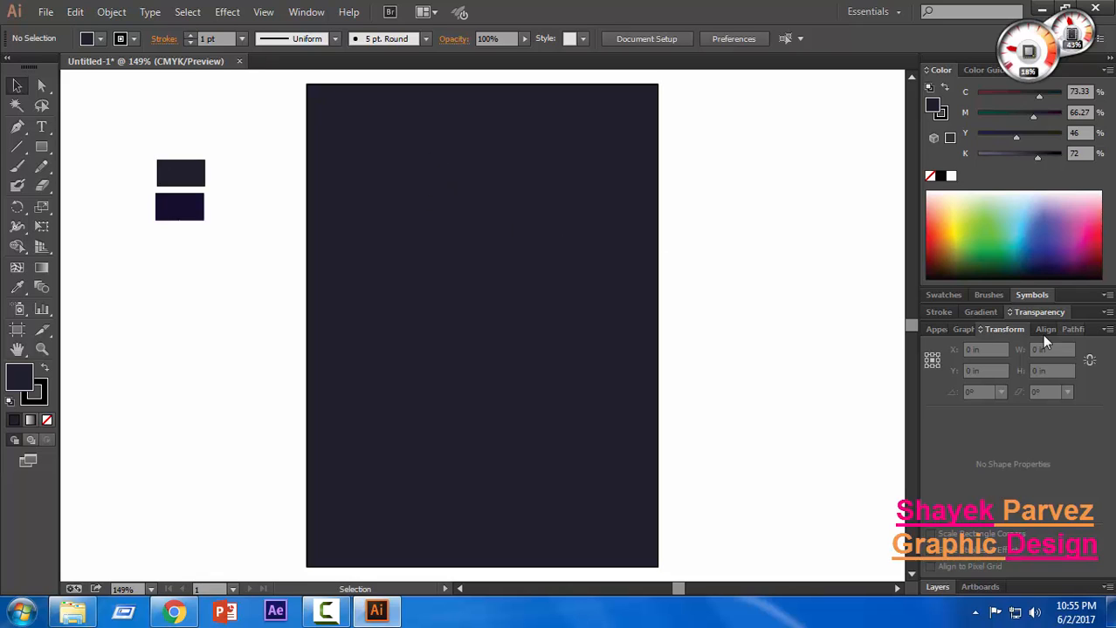
Add the text "LOGO" in Calibri Bold on the upper part of the dark background.
click(40, 129)
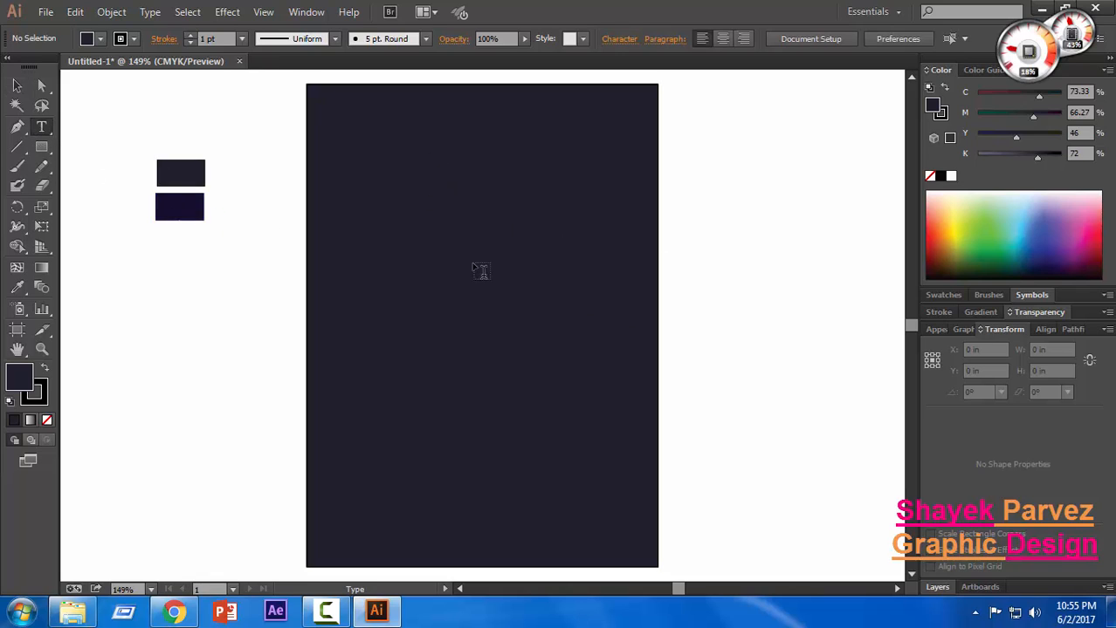
click(414, 175)
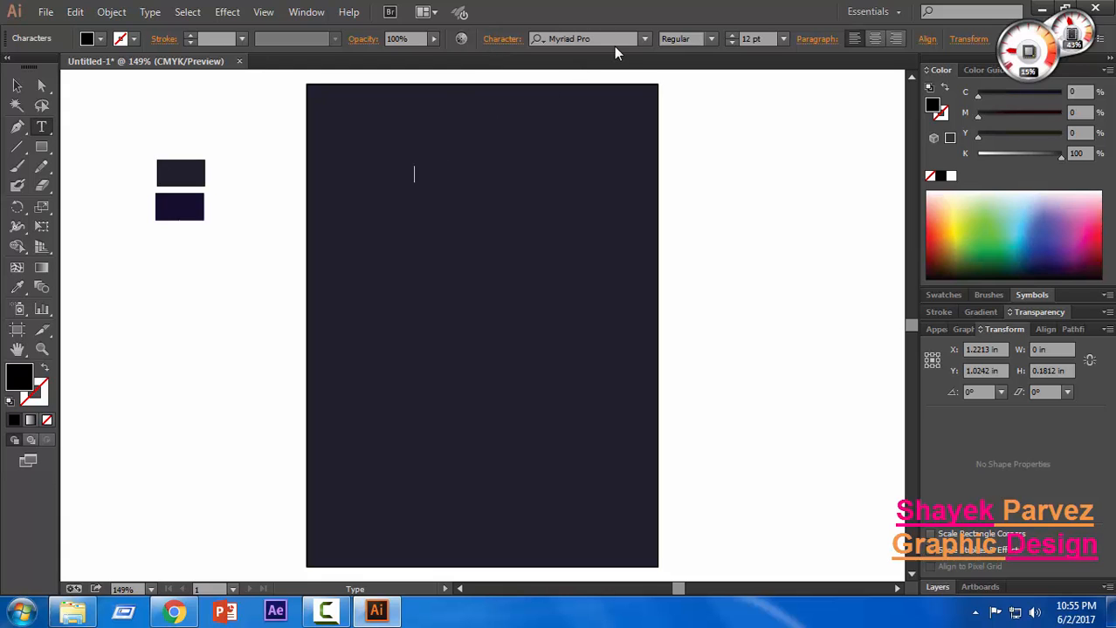
click(644, 39)
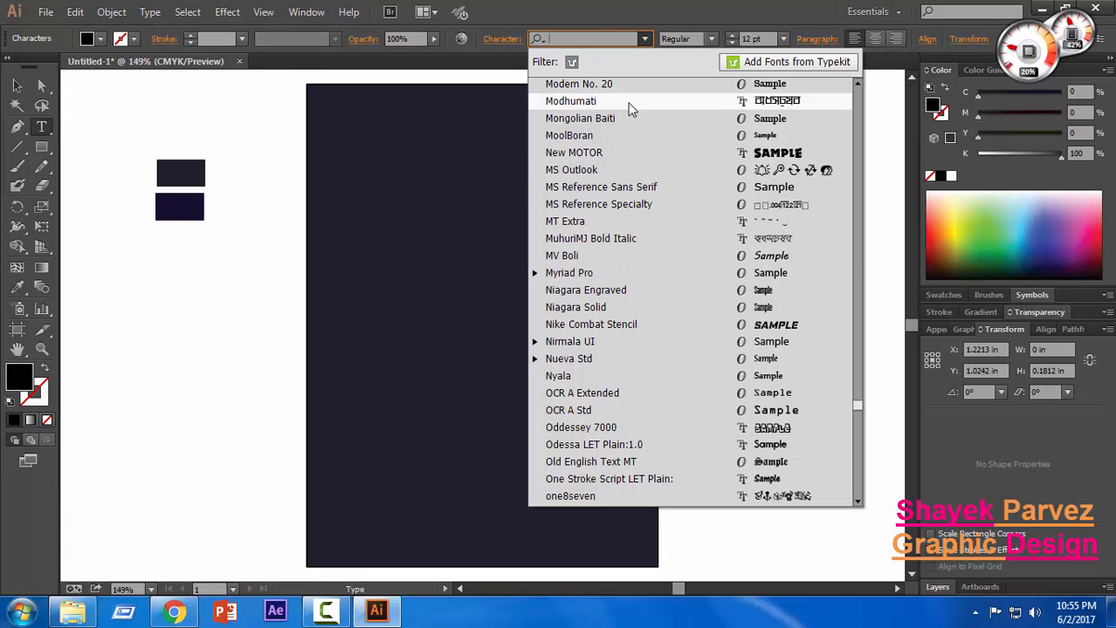
text(Ca)
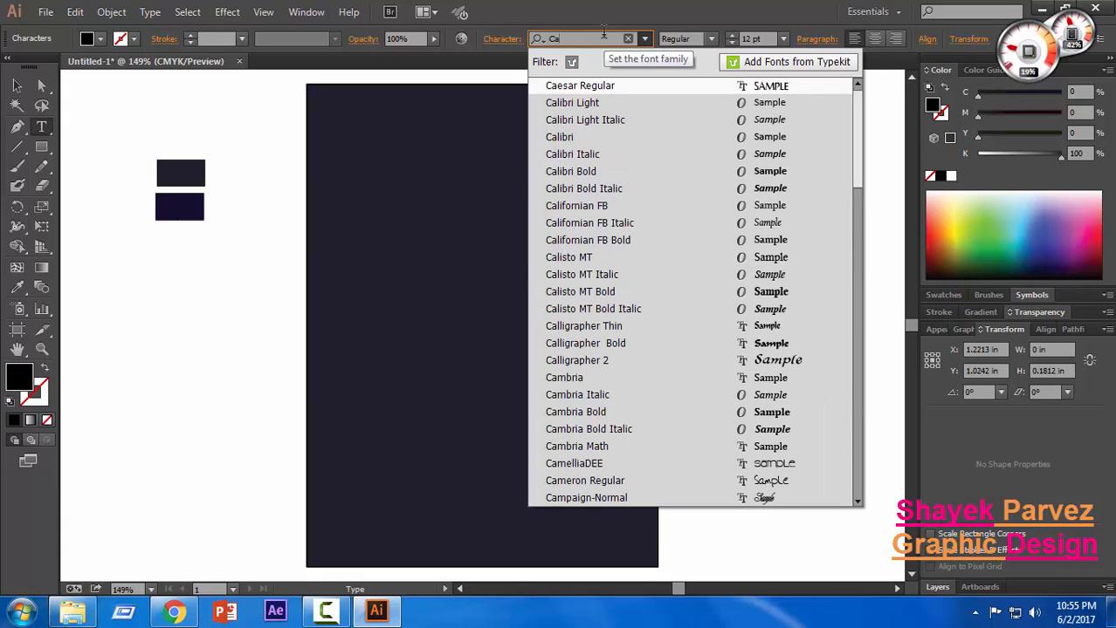
text(li)
click(595, 151)
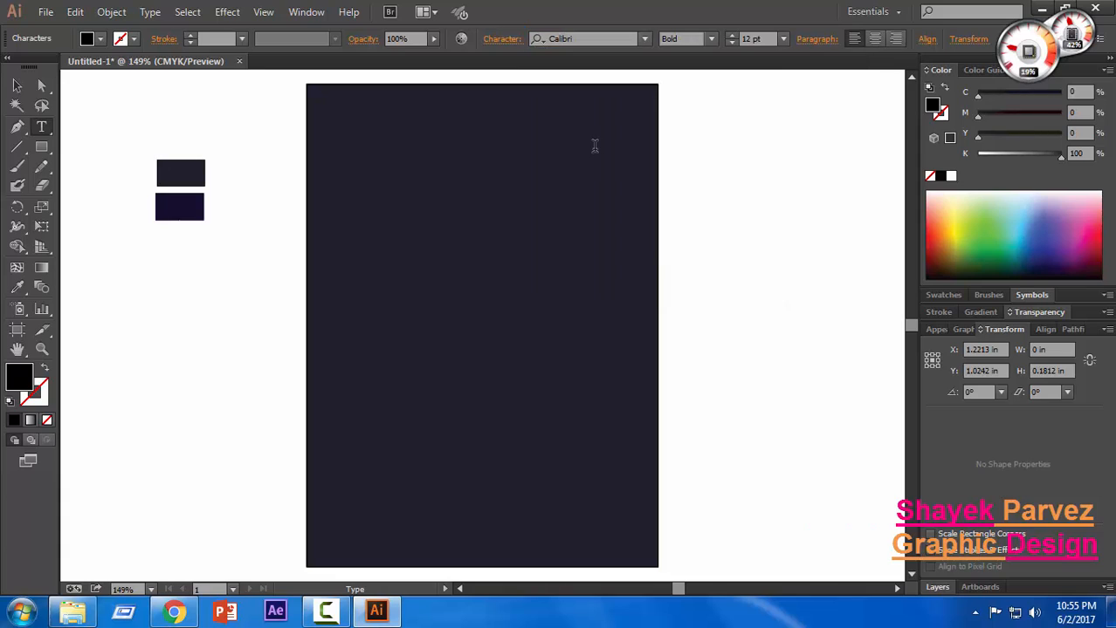
text(LOGO)
Set the LOGO text's size to 72 pt and its fill colour to white.
double_click(424, 178)
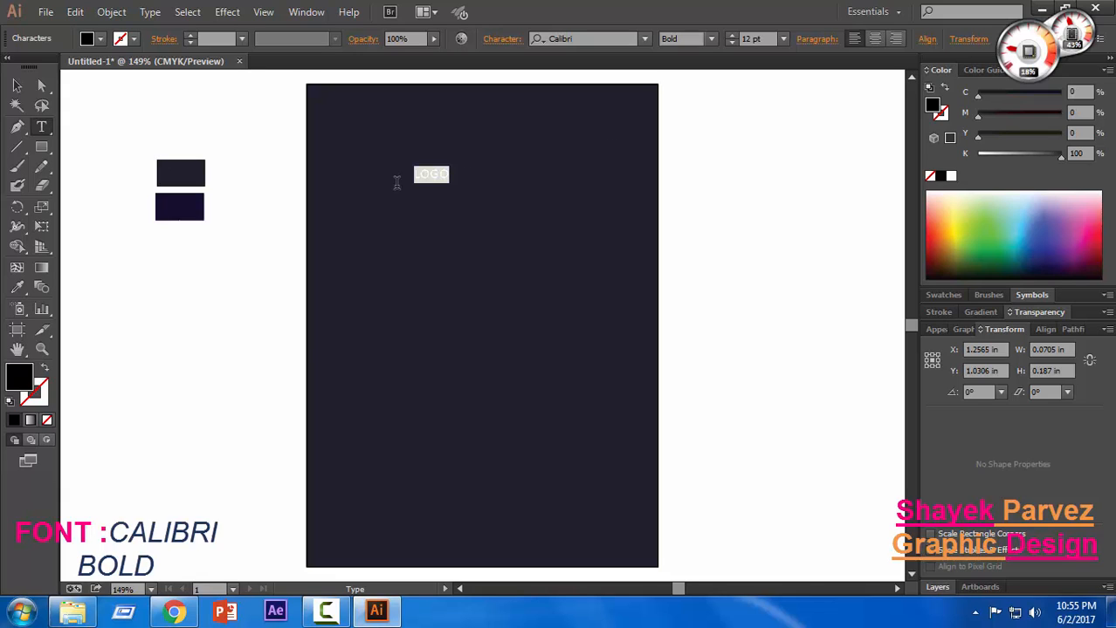
click(783, 39)
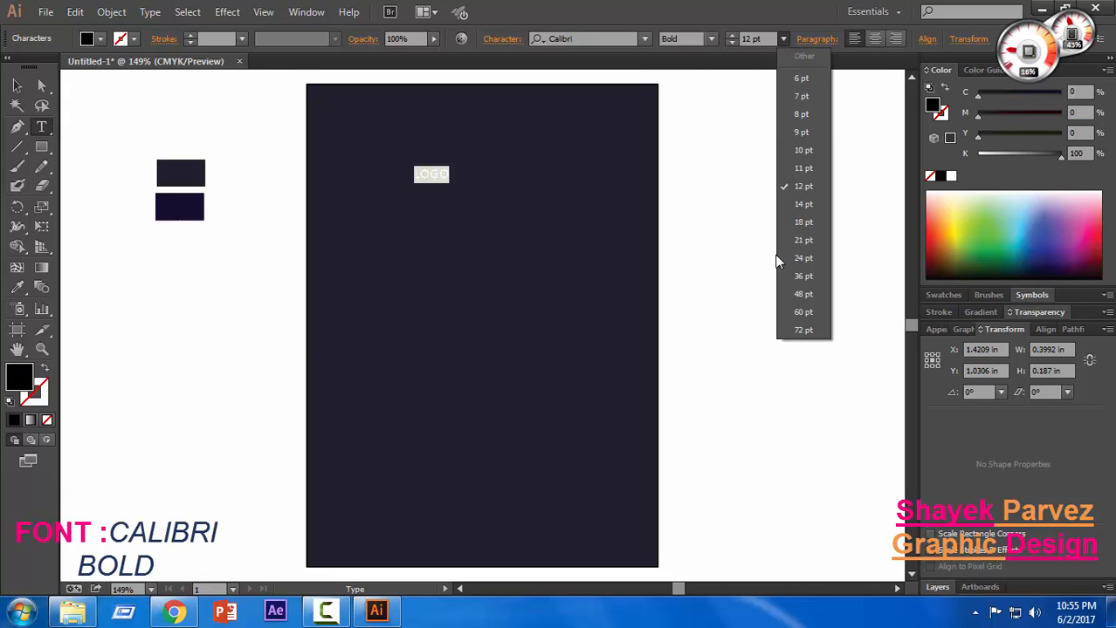
click(802, 300)
click(783, 40)
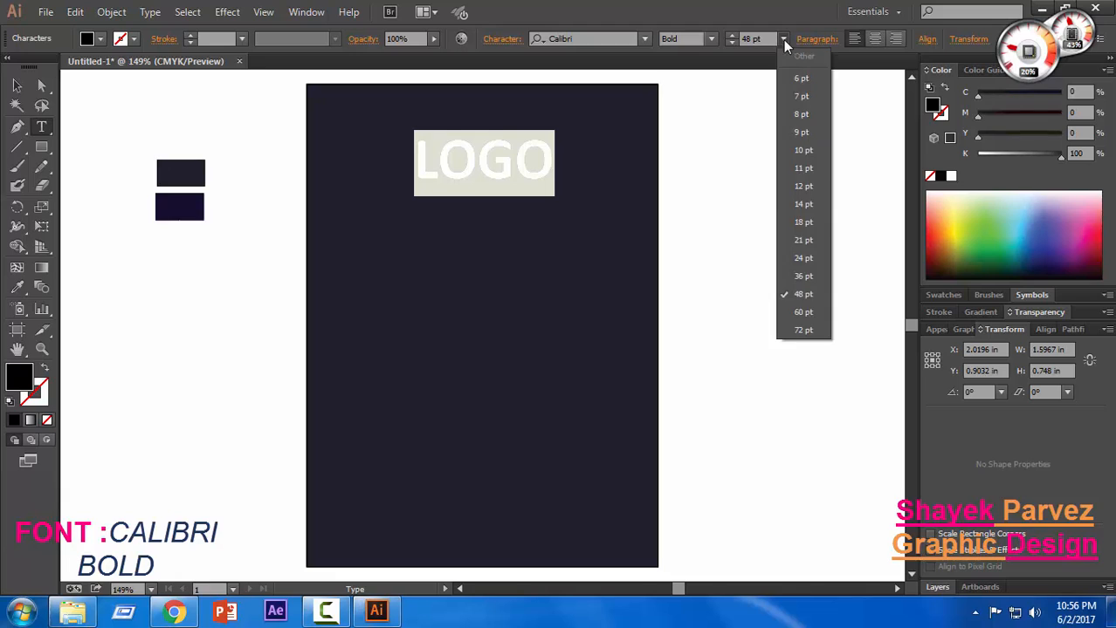
click(797, 332)
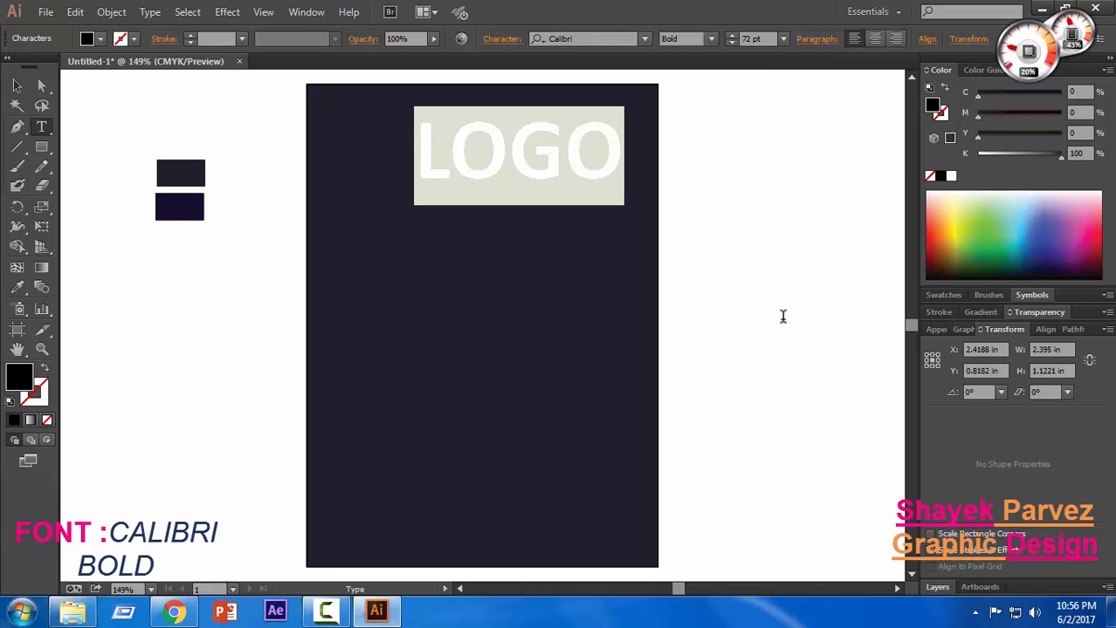
click(950, 177)
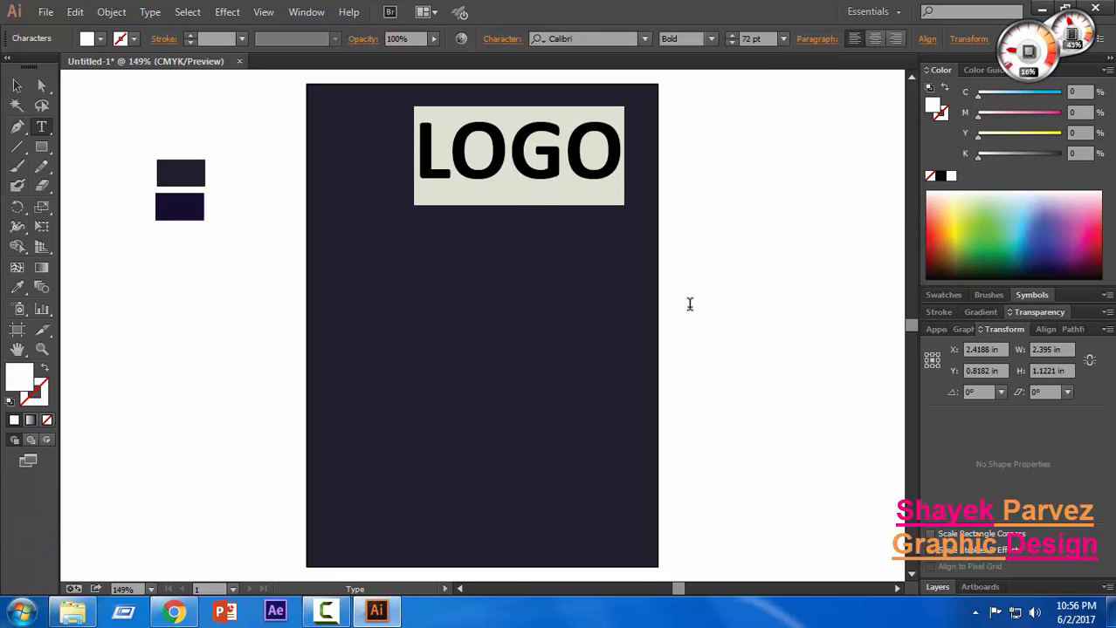
Move the LOGO text down and centre it horizontally in the upper part of the background.
click(17, 86)
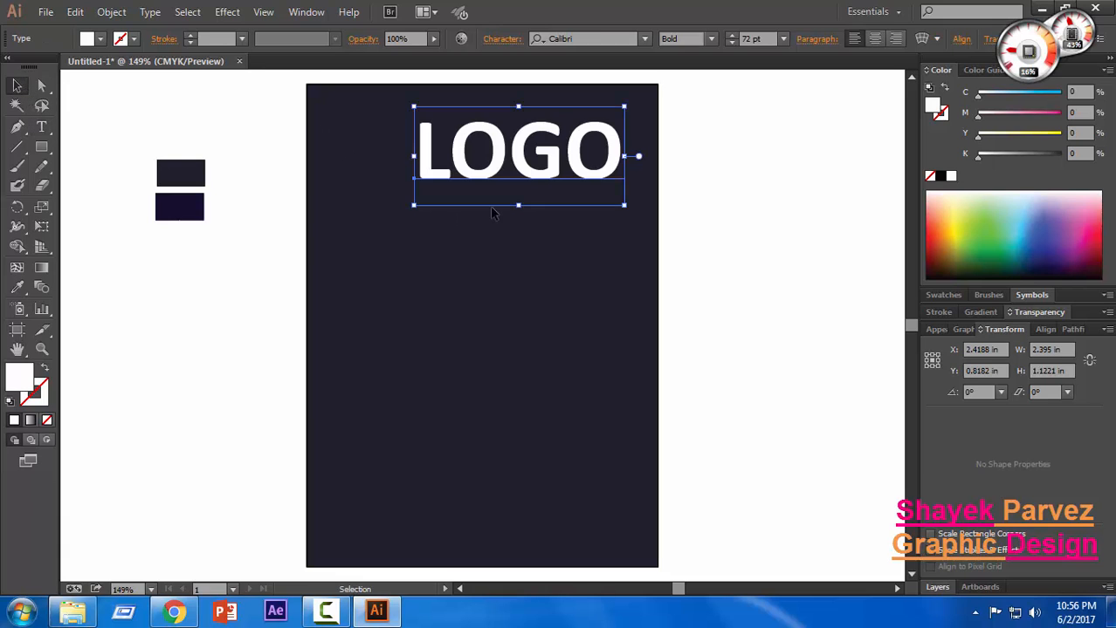
drag(489, 177, 454, 234)
click(759, 254)
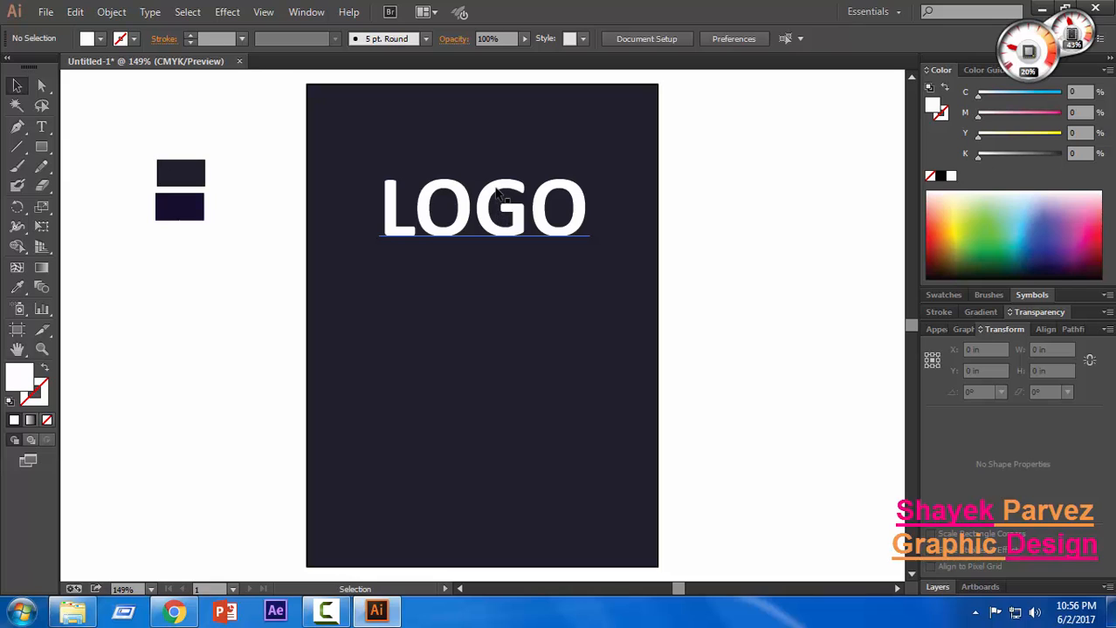
click(504, 200)
click(703, 198)
drag(552, 225, 552, 224)
click(788, 279)
Activate the Rounded Rectangle tool.
drag(47, 150, 96, 171)
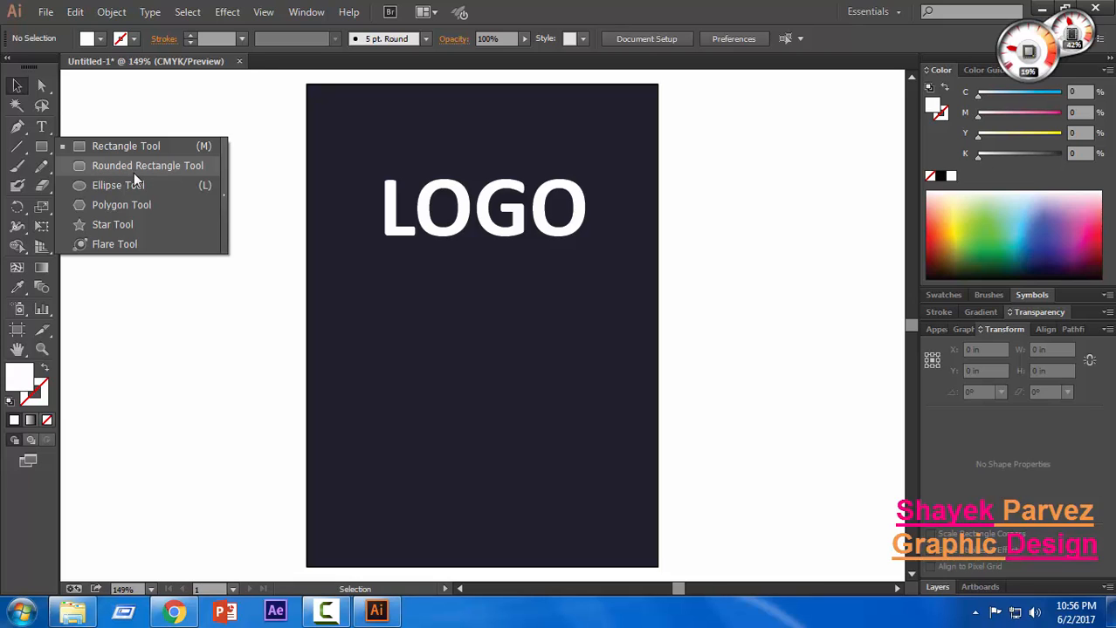
drag(151, 173, 151, 174)
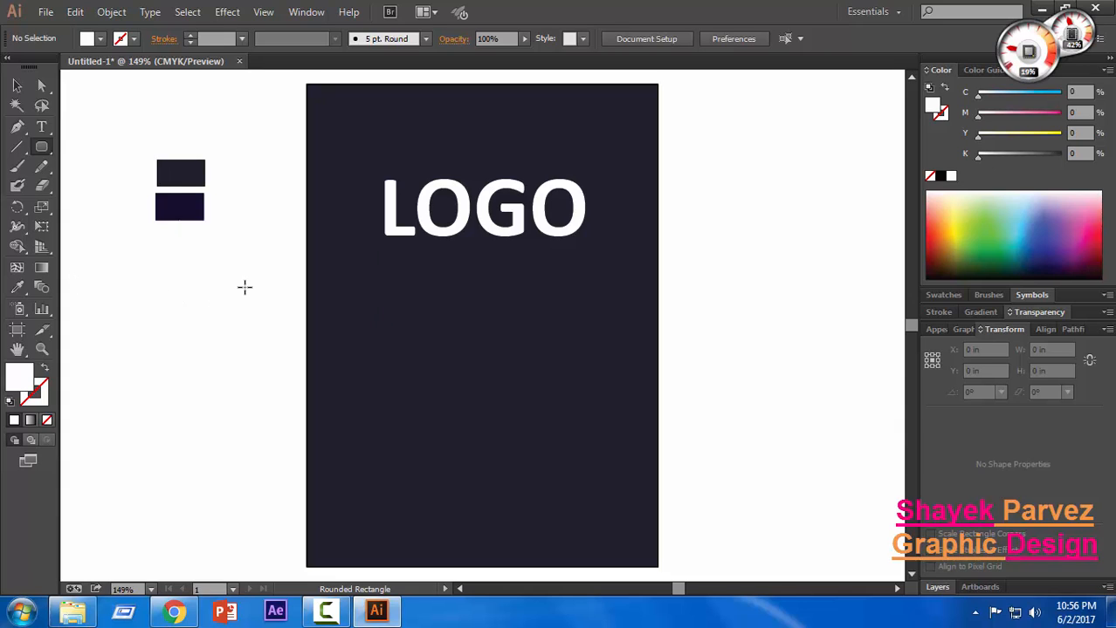
drag(244, 287, 102, 346)
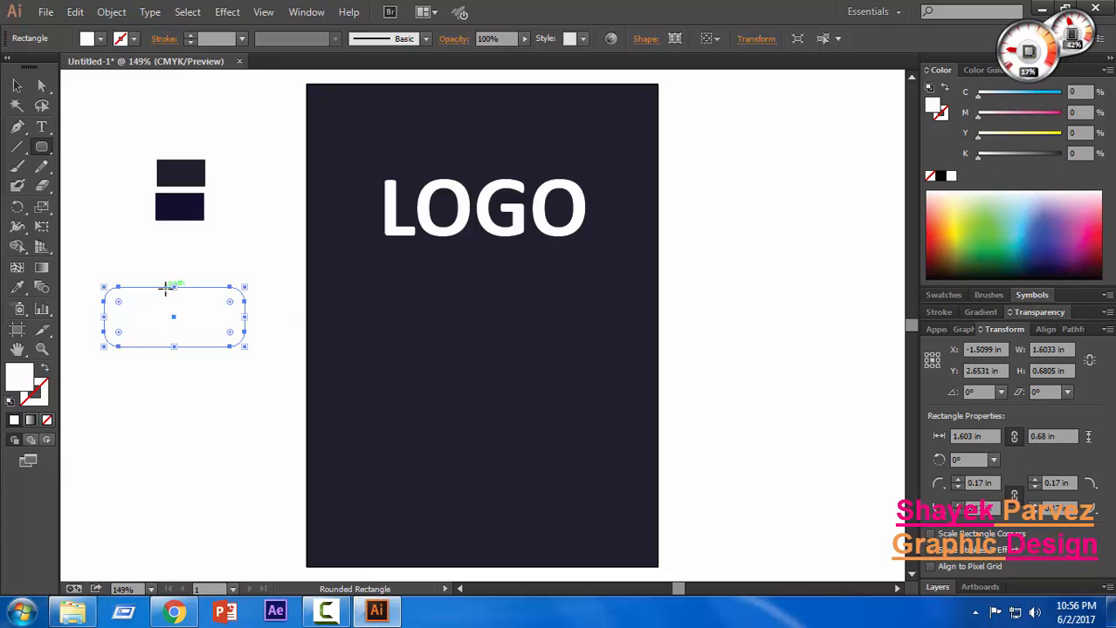
key(Delete)
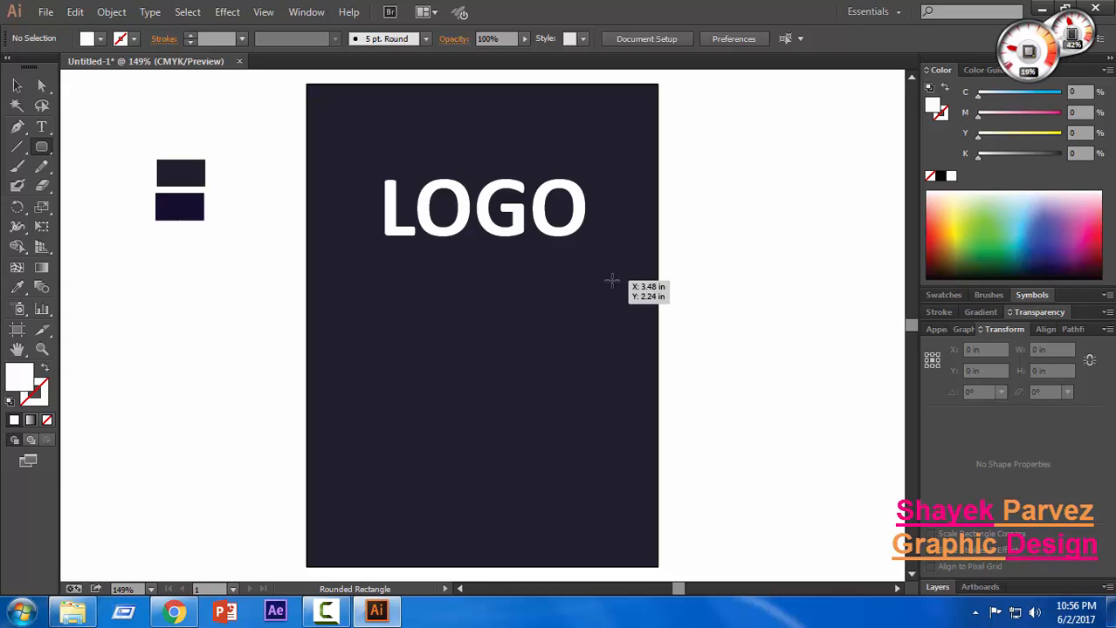
drag(612, 280, 400, 325)
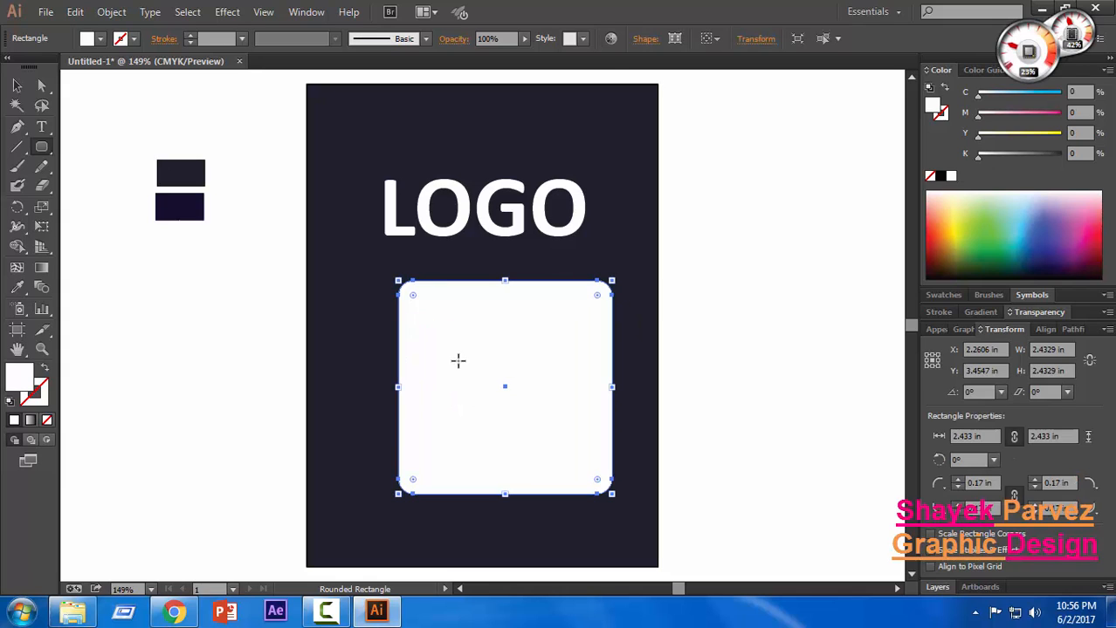
key(Delete)
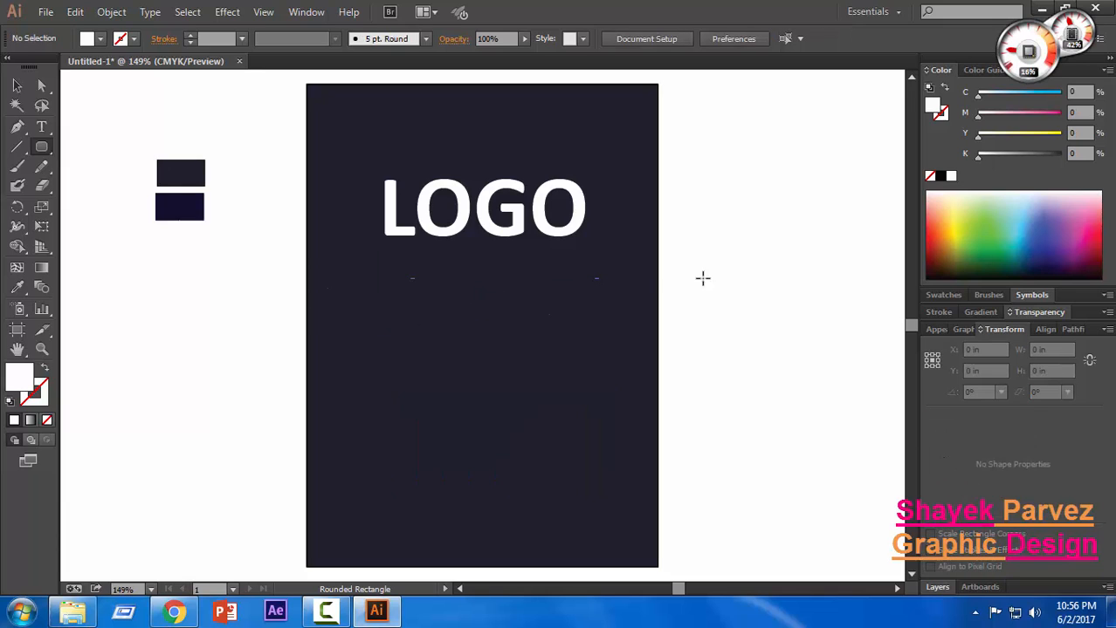
mouse_move(851, 244)
mouse_down()
mouse_move(754, 271)
mouse_move(703, 272)
mouse_up()
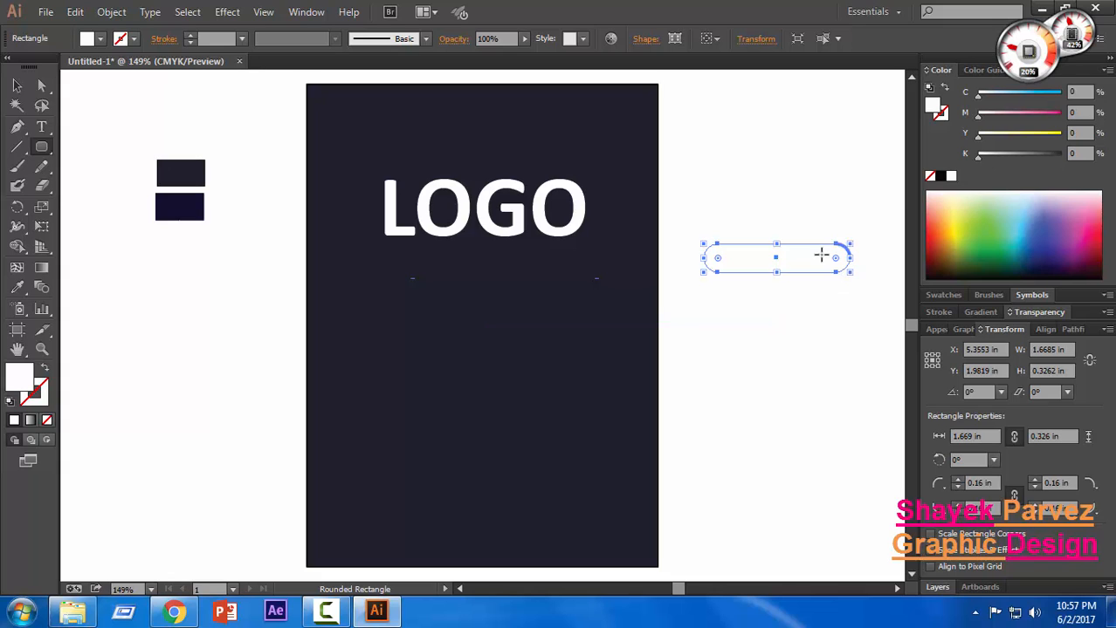
drag(836, 309, 690, 352)
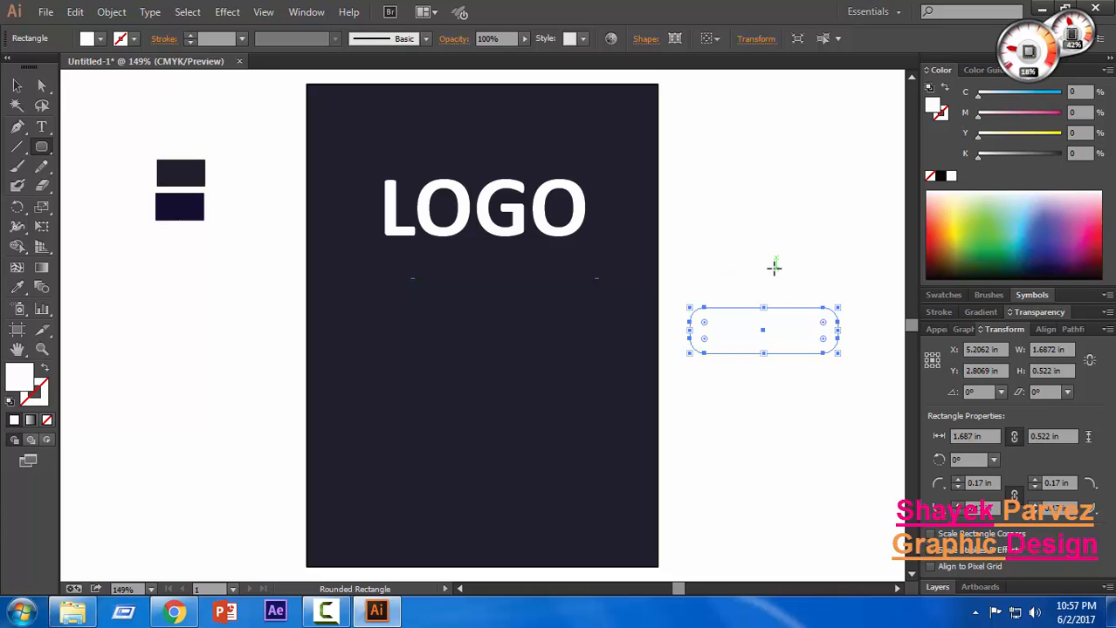
key(Delete)
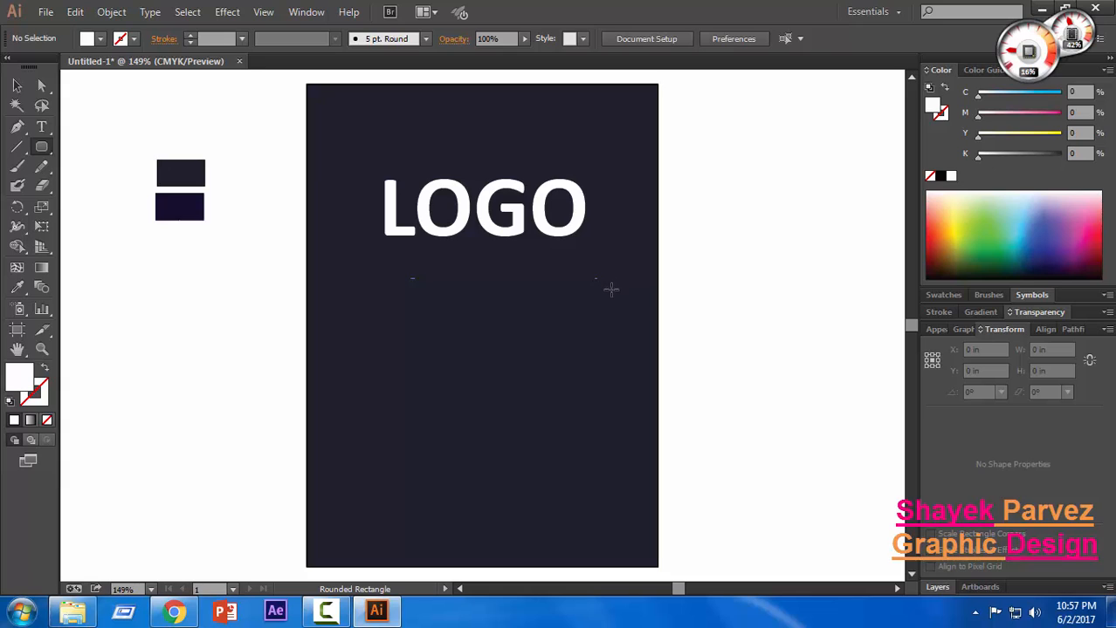
Draw a white rounded rectangle about 2.97 by 0.45 in below the LOGO text and centre it horizontally on the background.
drag(608, 290, 346, 329)
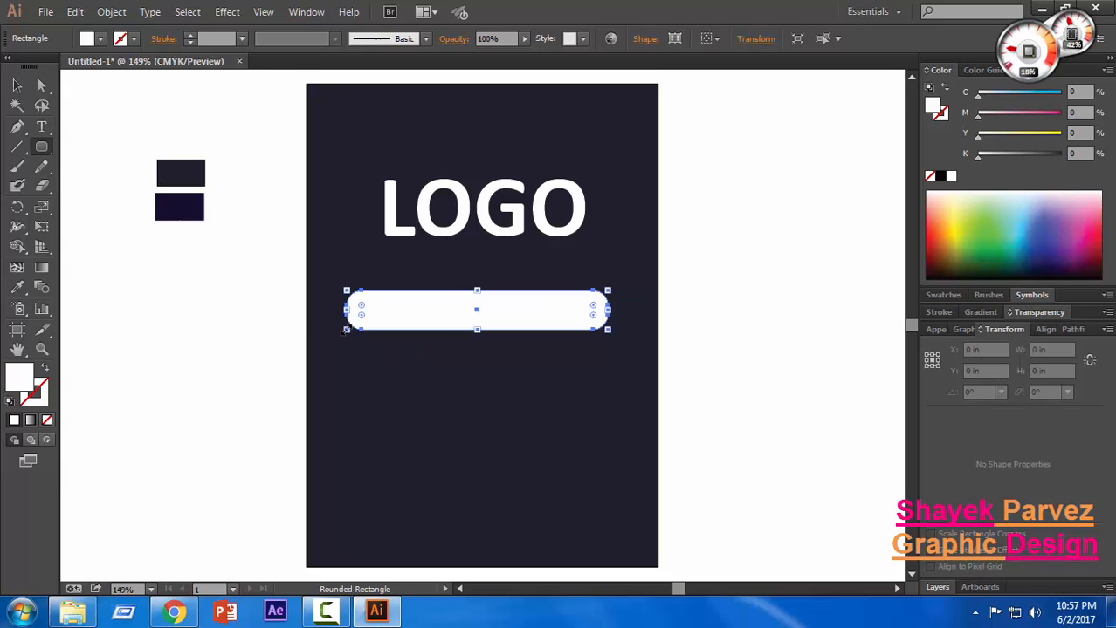
click(17, 85)
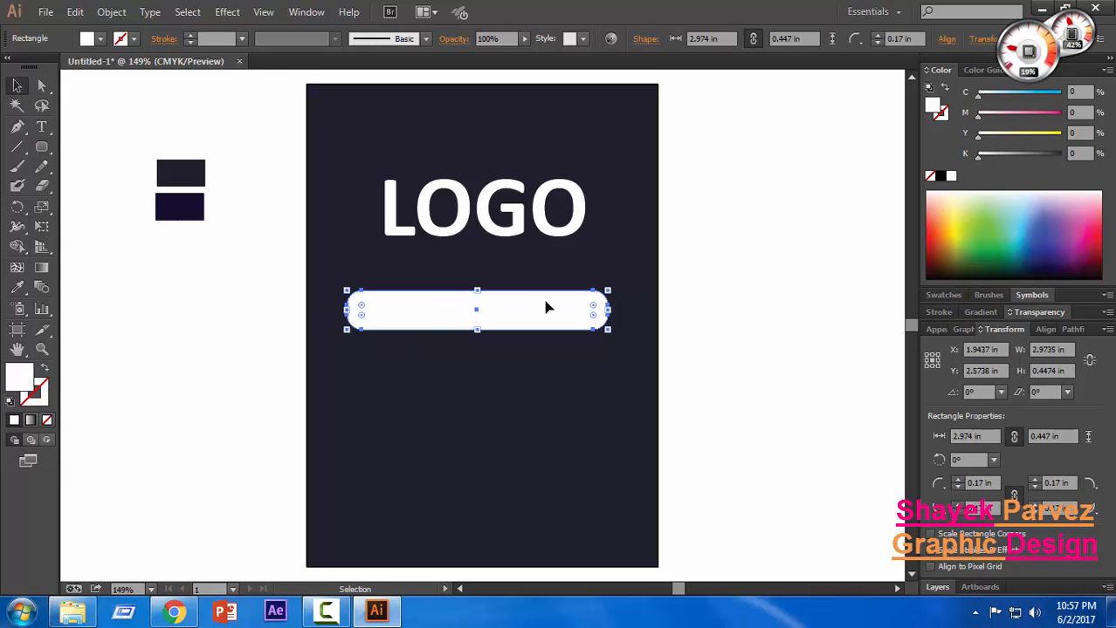
key(Right)
key(Right)
key(Right)
key(Right)
key(Right)
key(Right)
key(Right)
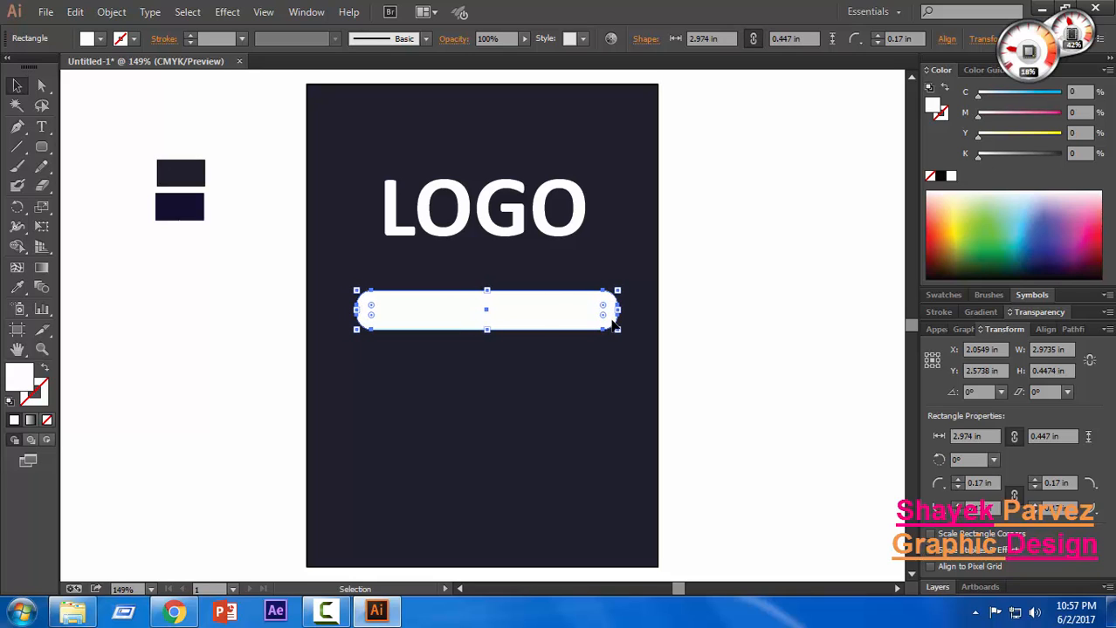
drag(463, 310, 459, 309)
click(705, 304)
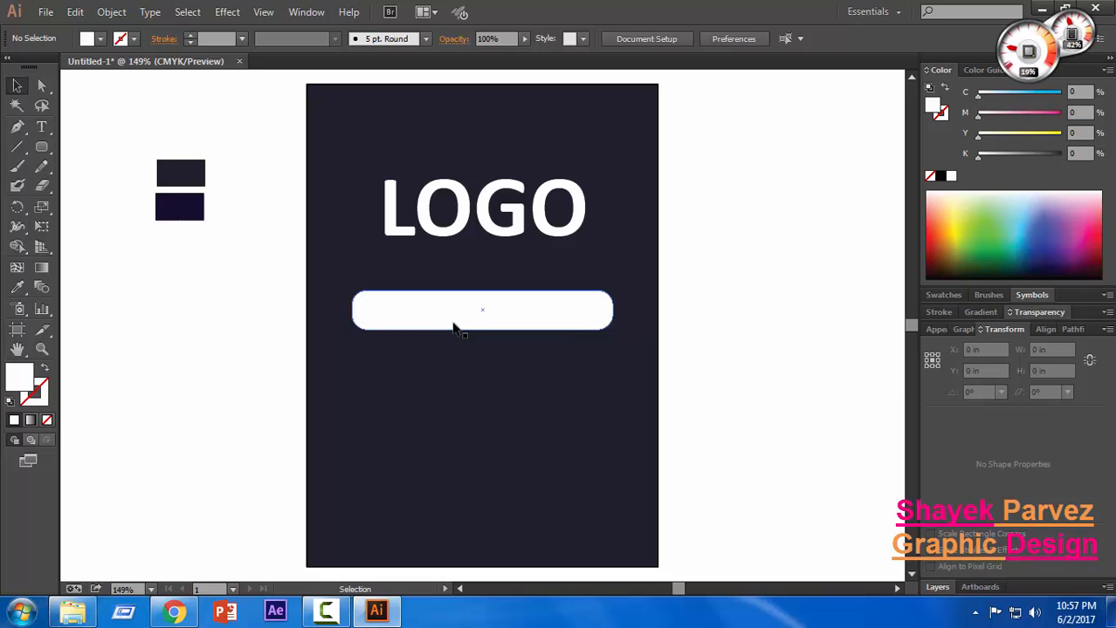
Fill the rounded bar below the LOGO text with the dark navy colour sampled from the lower swatch rectangle.
click(387, 297)
click(17, 287)
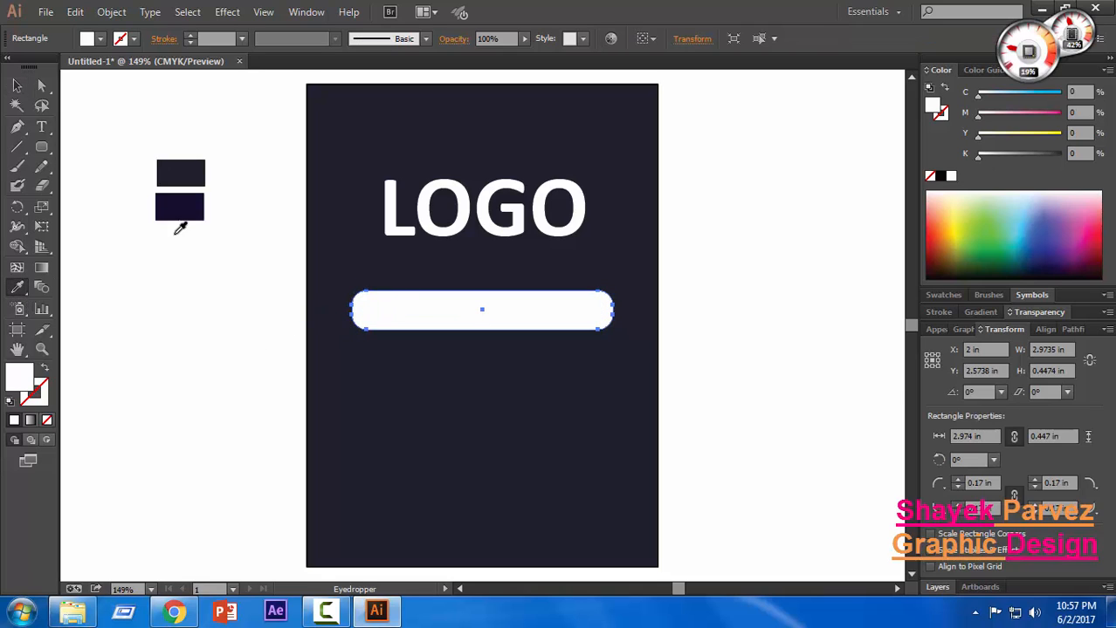
click(181, 204)
click(17, 85)
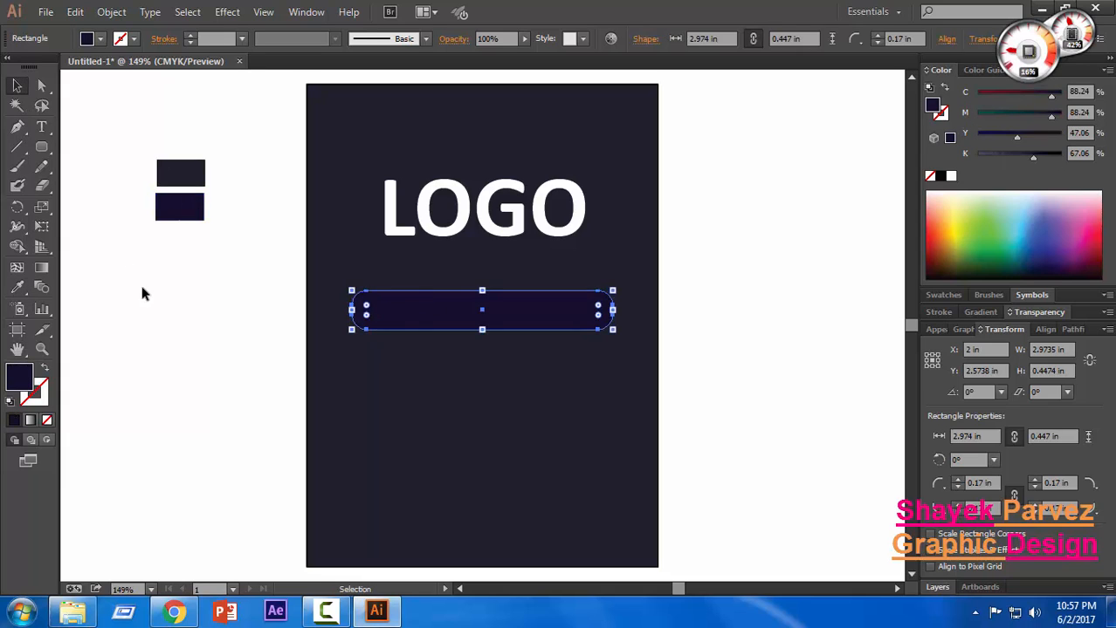
click(142, 292)
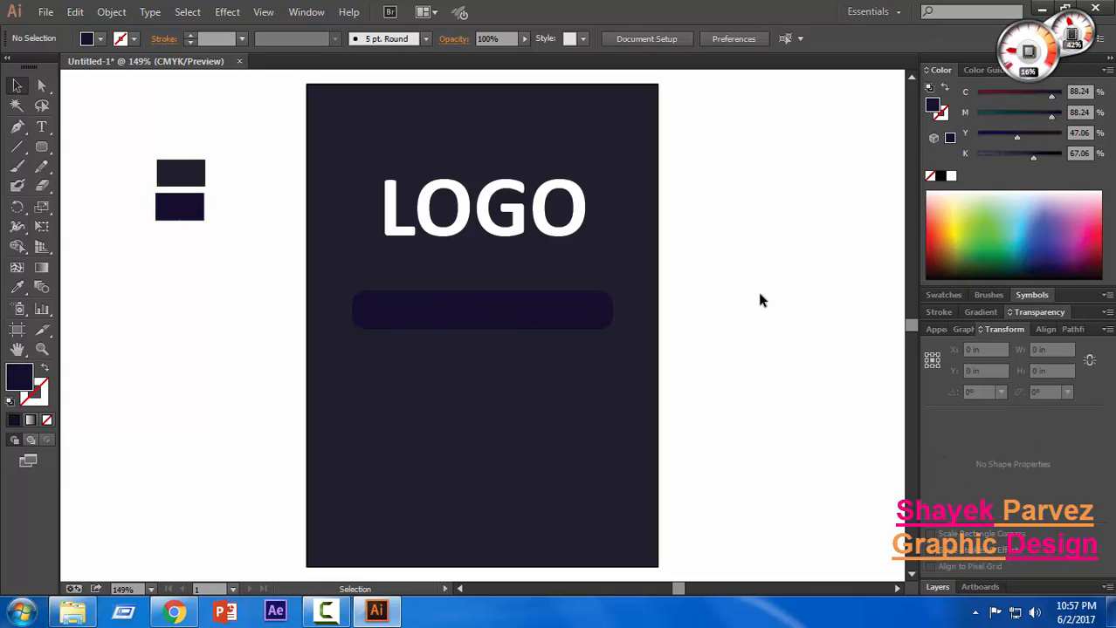
Duplicate the navy rounded bar twice straight below the original, centring the copies at about Y 3.3 in and 4.07 in.
click(416, 323)
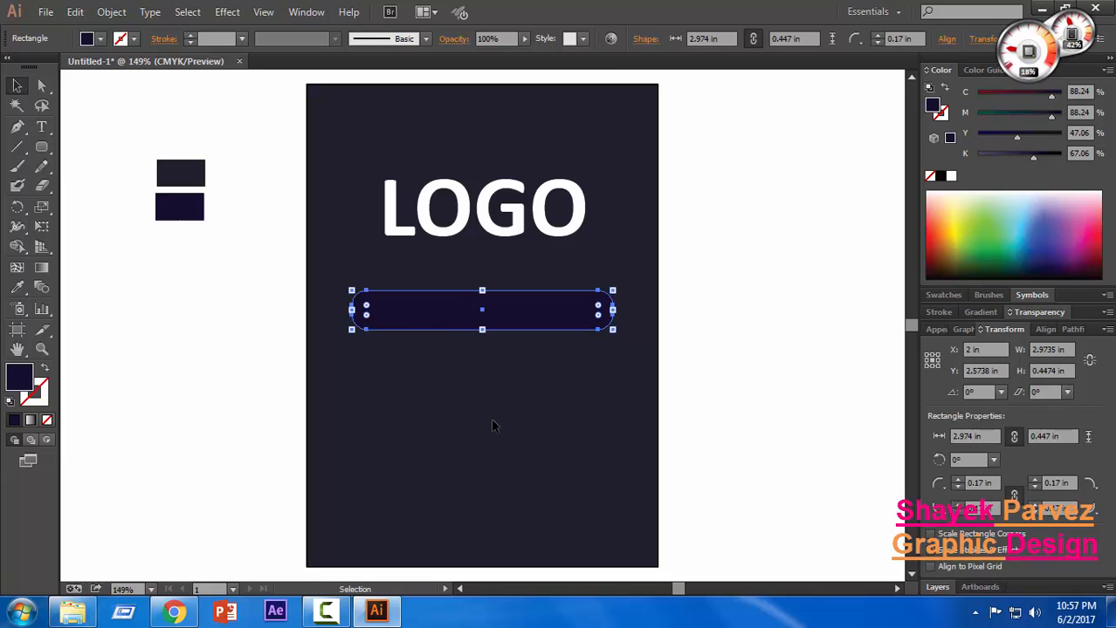
key(a)
key(ctrl+v)
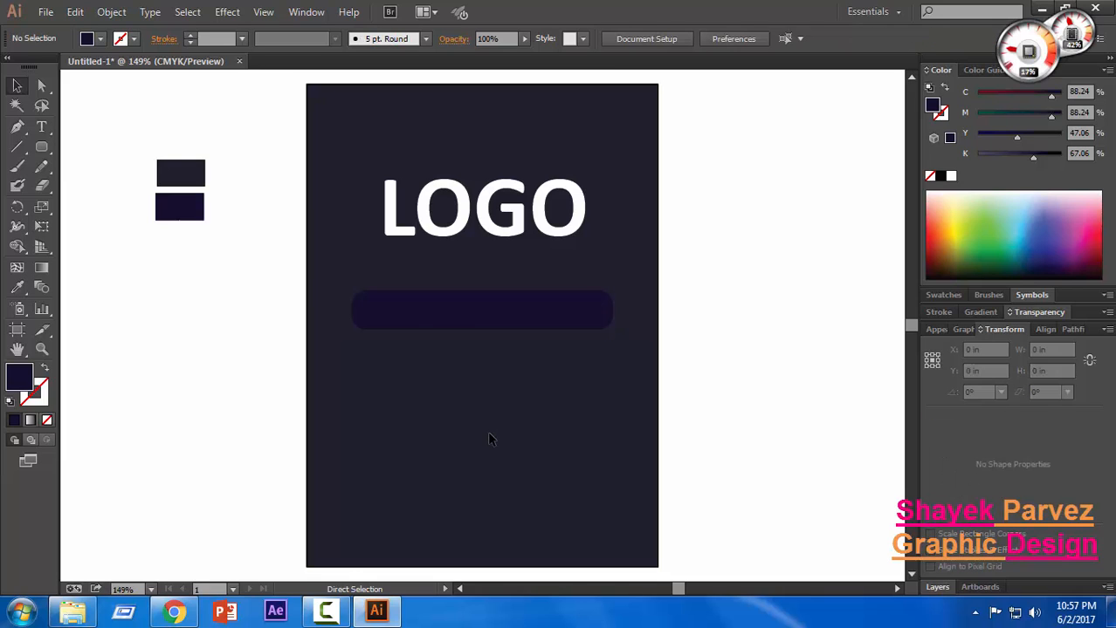
drag(466, 325, 484, 374)
click(650, 367)
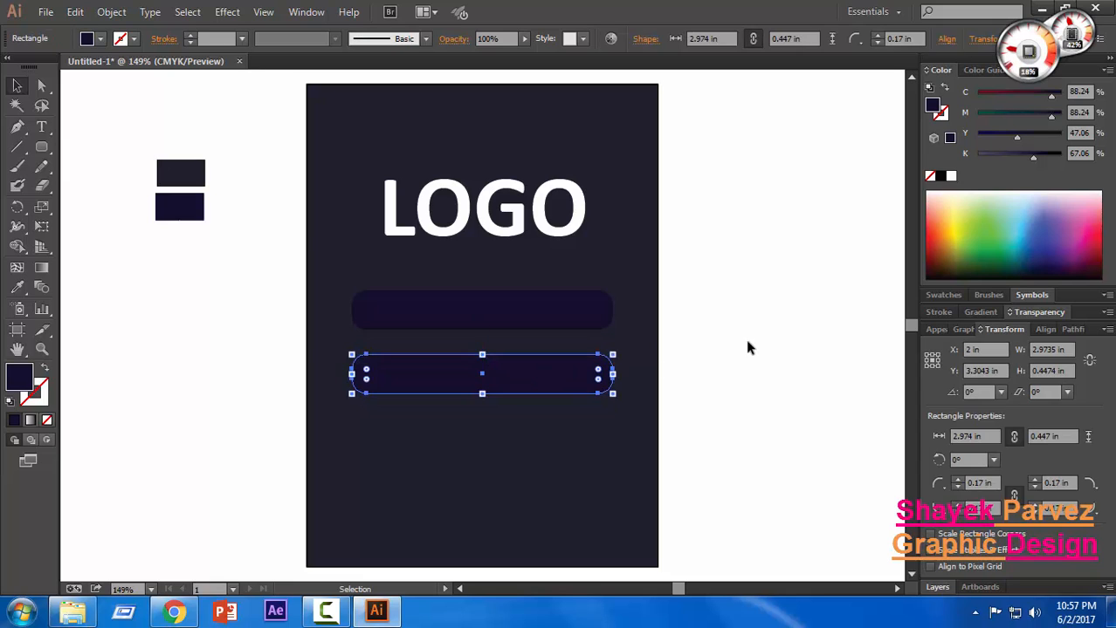
click(534, 378)
drag(535, 378, 535, 447)
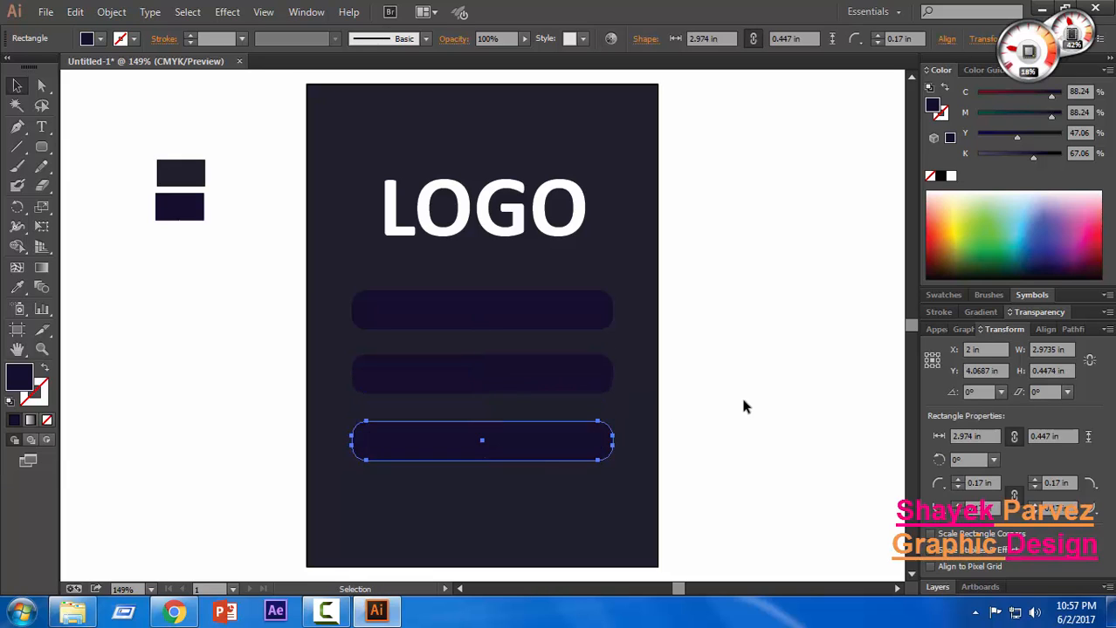
click(741, 403)
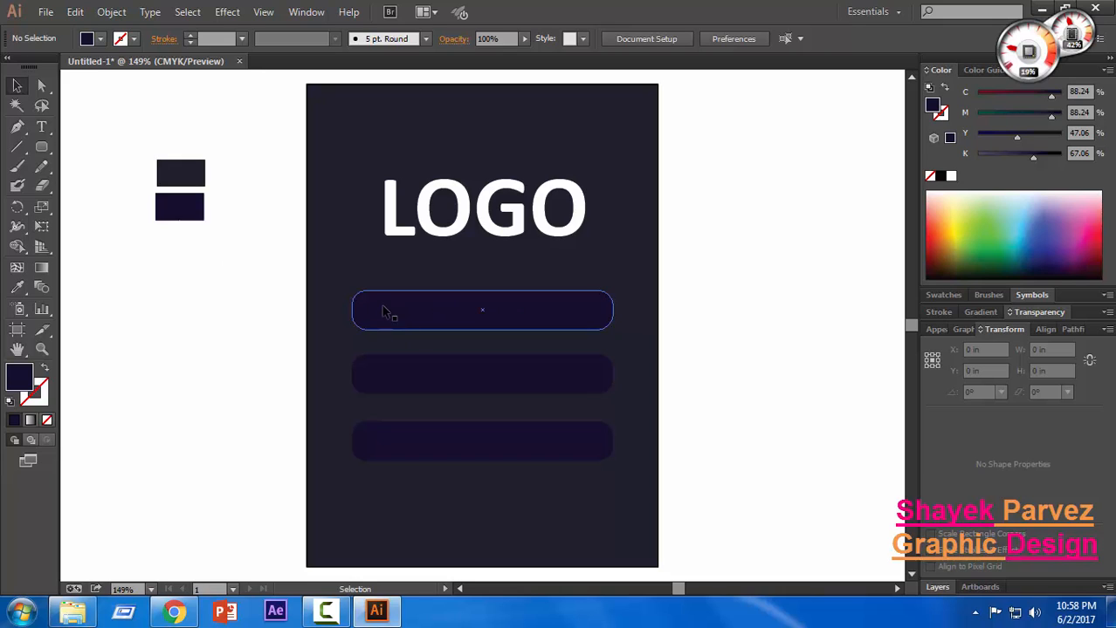
Draw a small navy circle about 0.19 in in diameter outside the artboard, below the colour swatches.
click(41, 148)
click(105, 187)
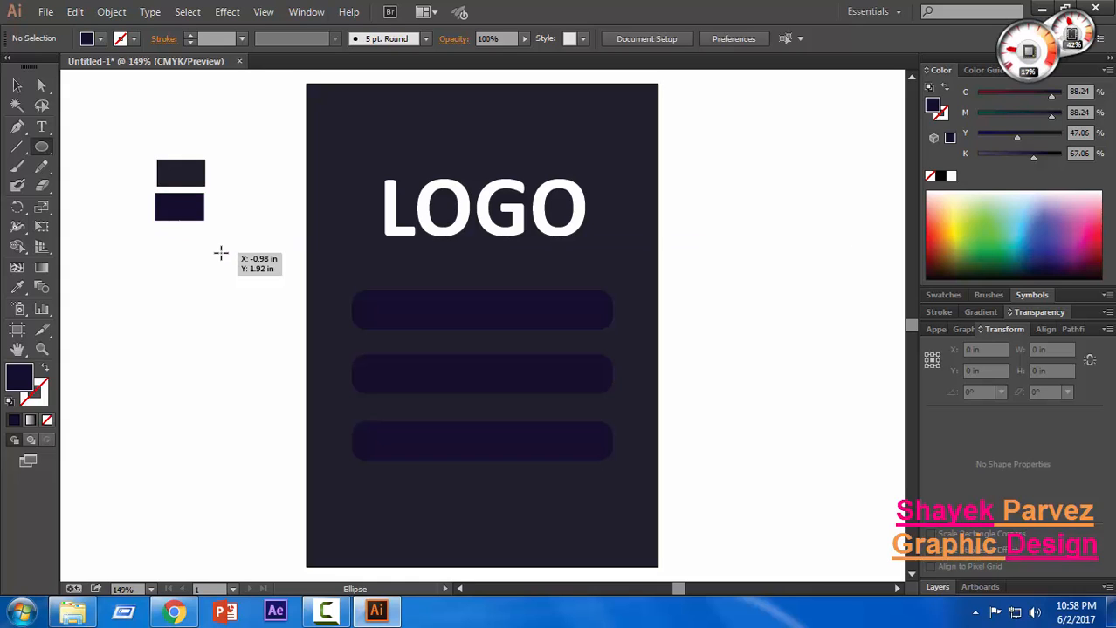
drag(218, 254, 205, 266)
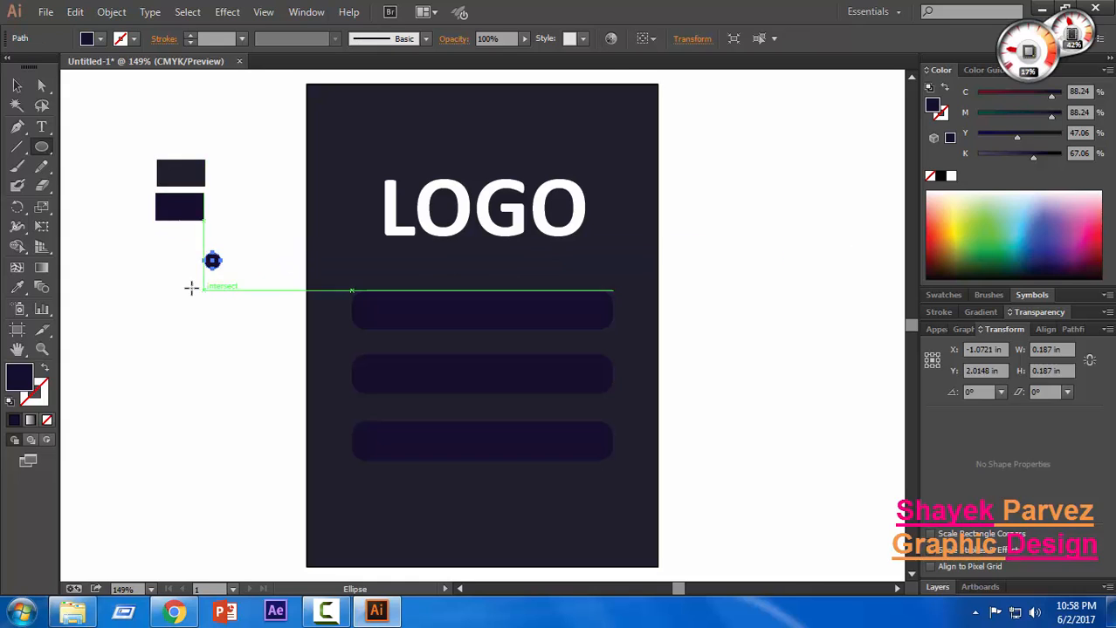
key(v)
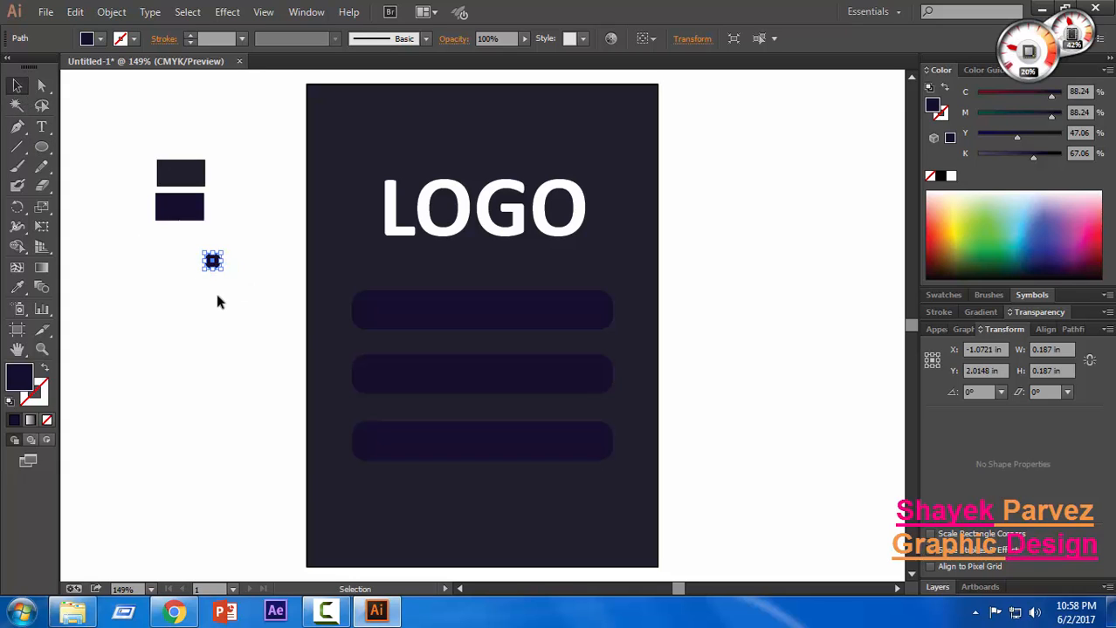
click(218, 302)
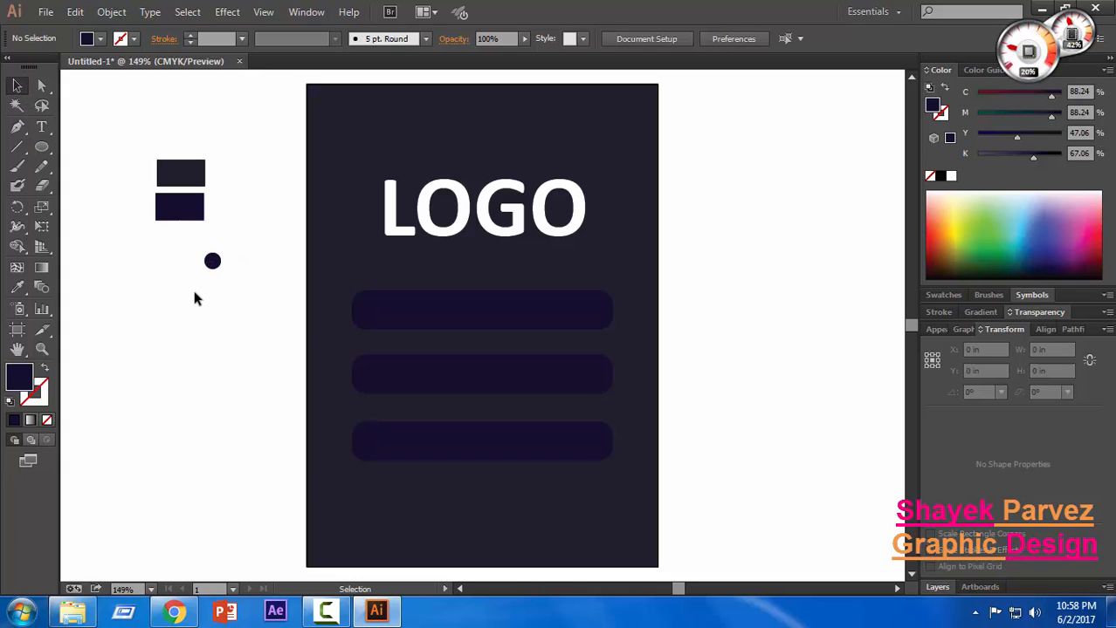
Draw a larger navy circle about 0.51 in in diameter just below the small circle.
click(42, 150)
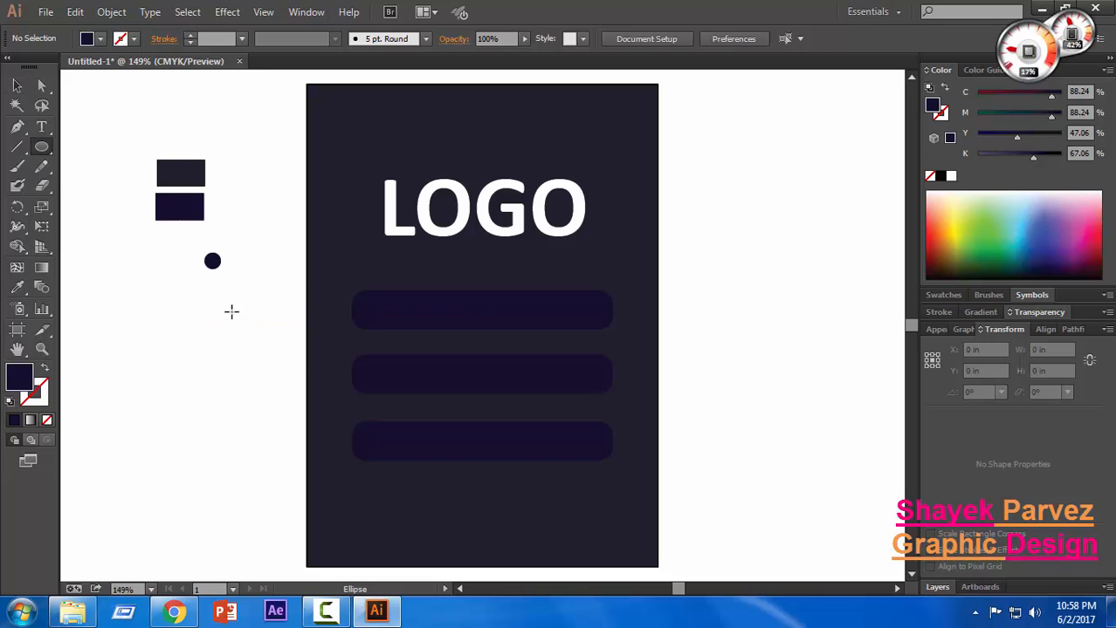
drag(235, 298, 200, 343)
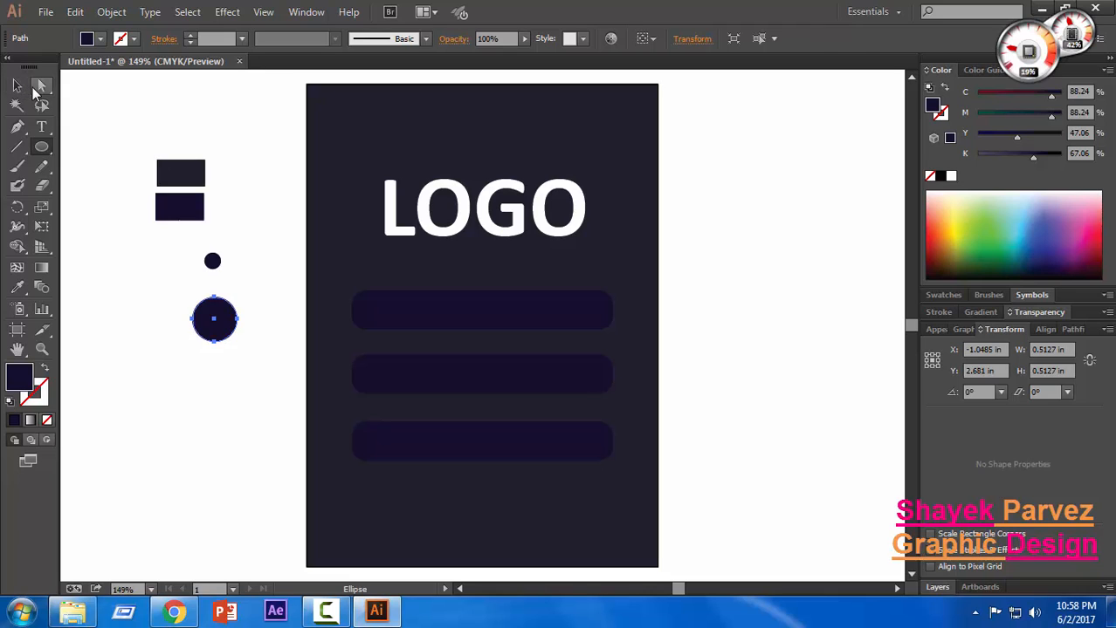
click(17, 85)
click(105, 354)
click(216, 343)
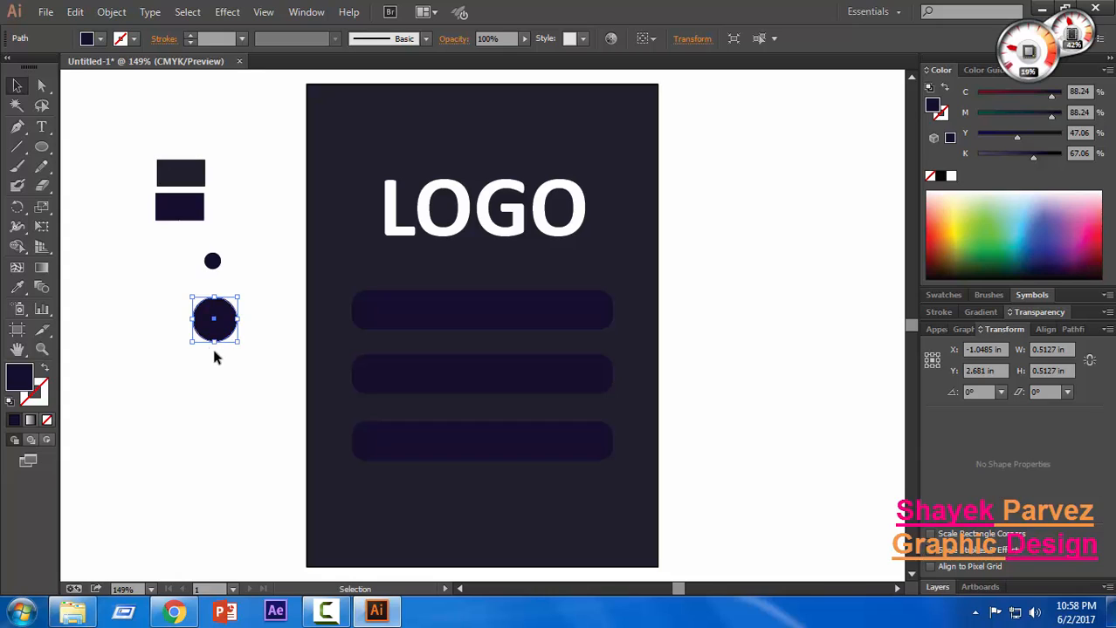
Cut the larger circle in half horizontally at its two side anchors with Scissors and move the lower half away.
click(44, 192)
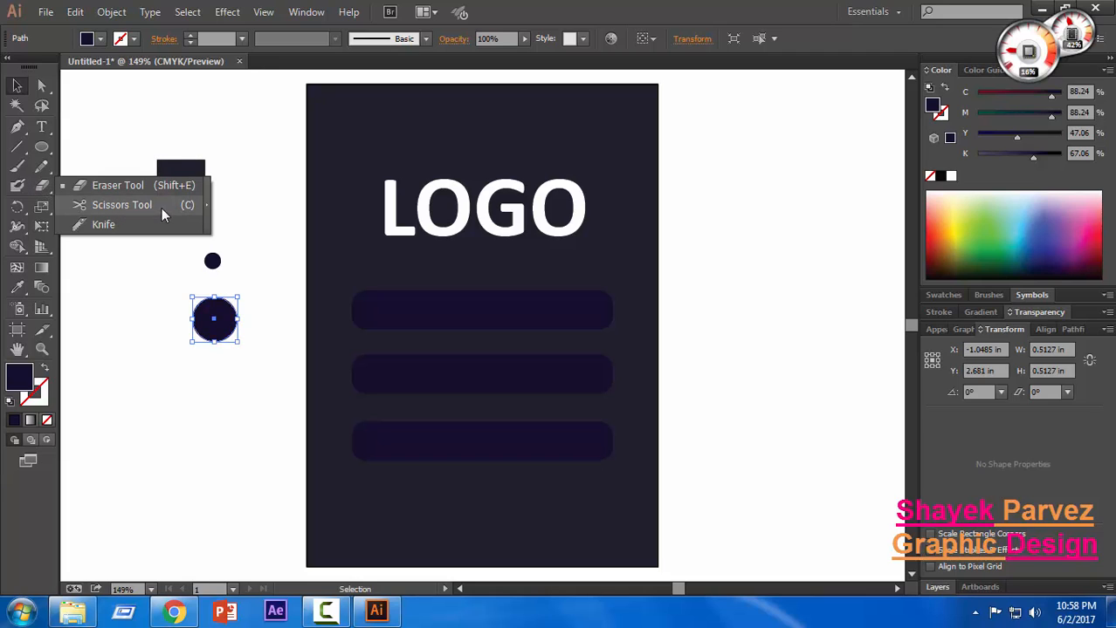
click(110, 205)
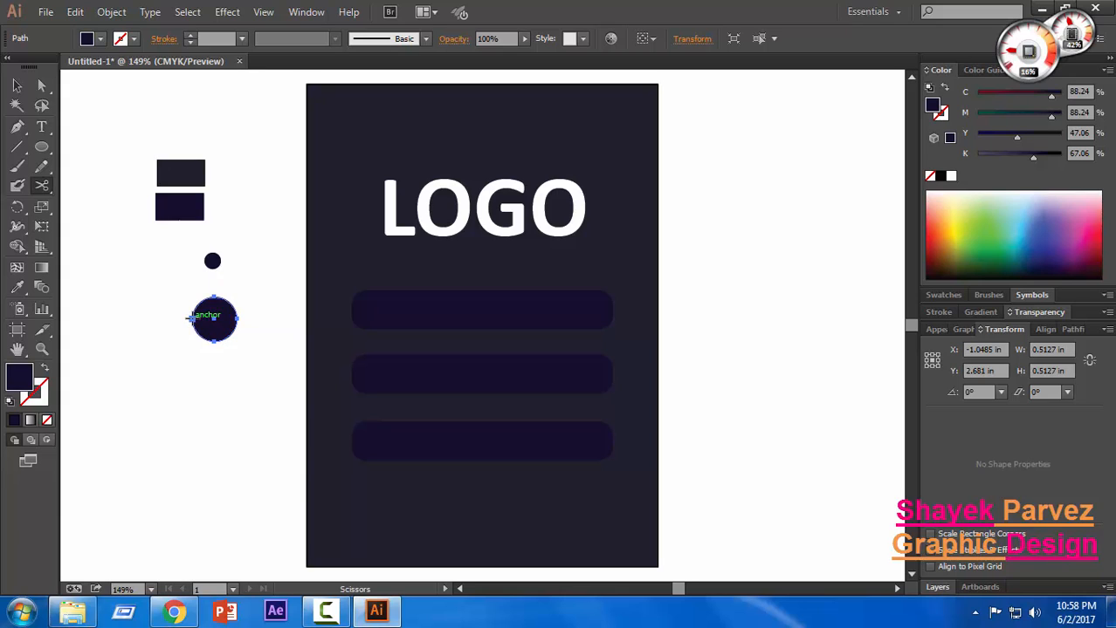
click(191, 318)
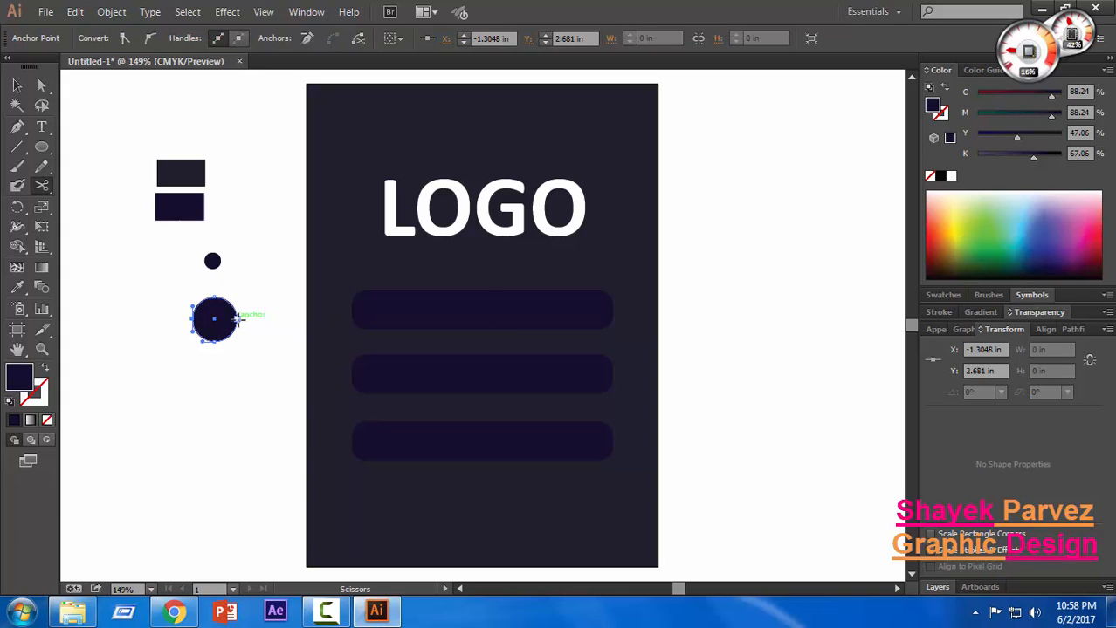
click(238, 319)
click(17, 88)
click(218, 357)
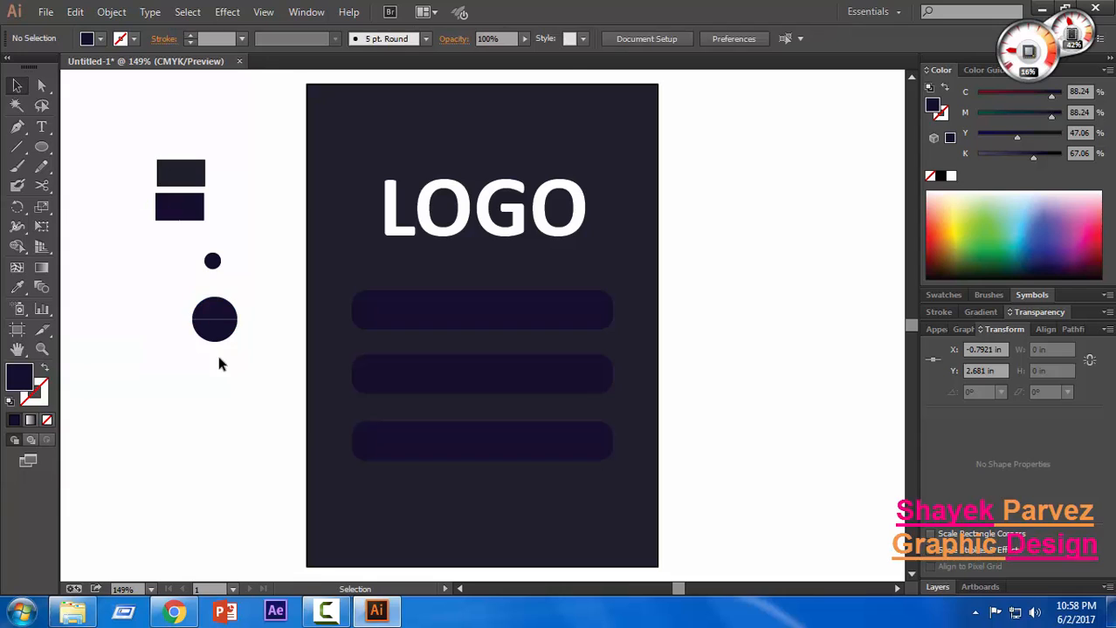
drag(195, 330, 179, 388)
Move the upper half circle under the small circle and scale it to about 0.34 by 0.17 in as shoulders.
click(221, 309)
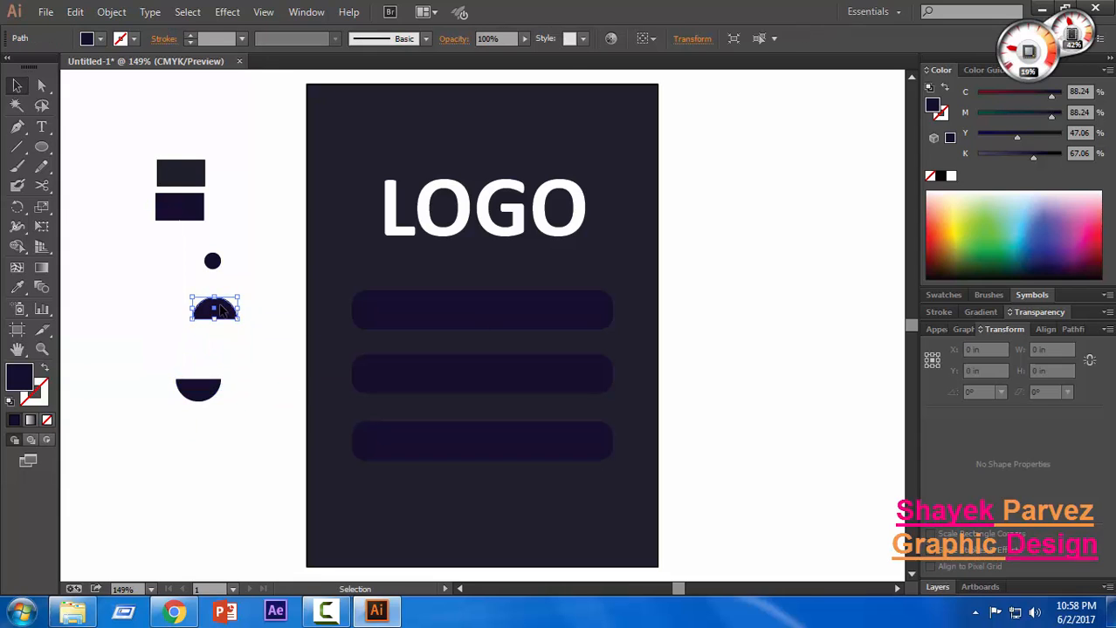
click(229, 326)
click(216, 312)
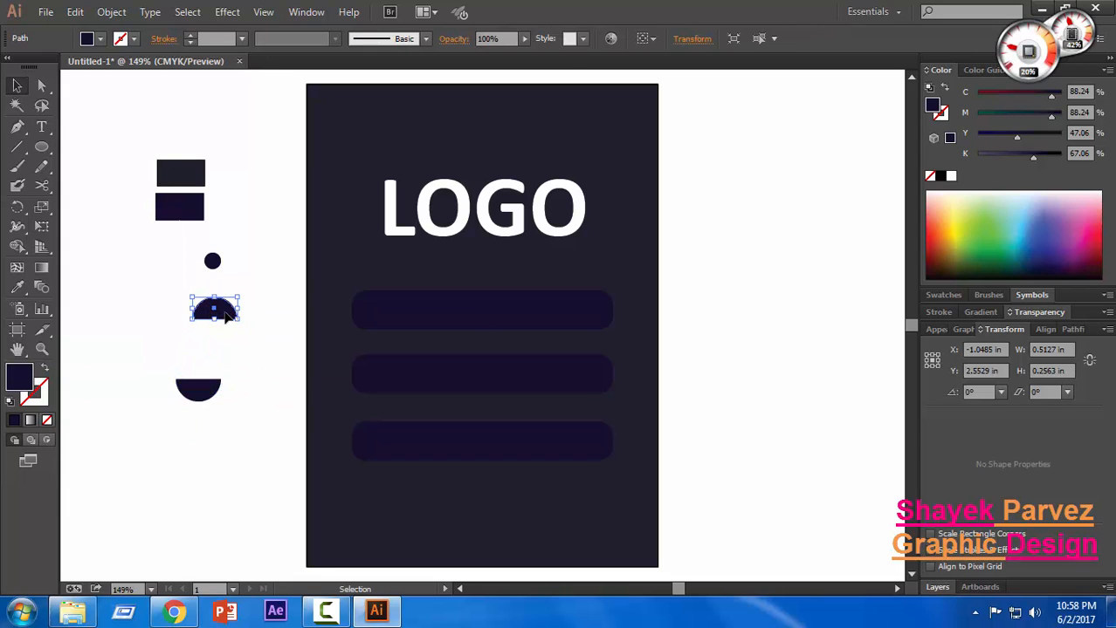
drag(225, 317, 224, 286)
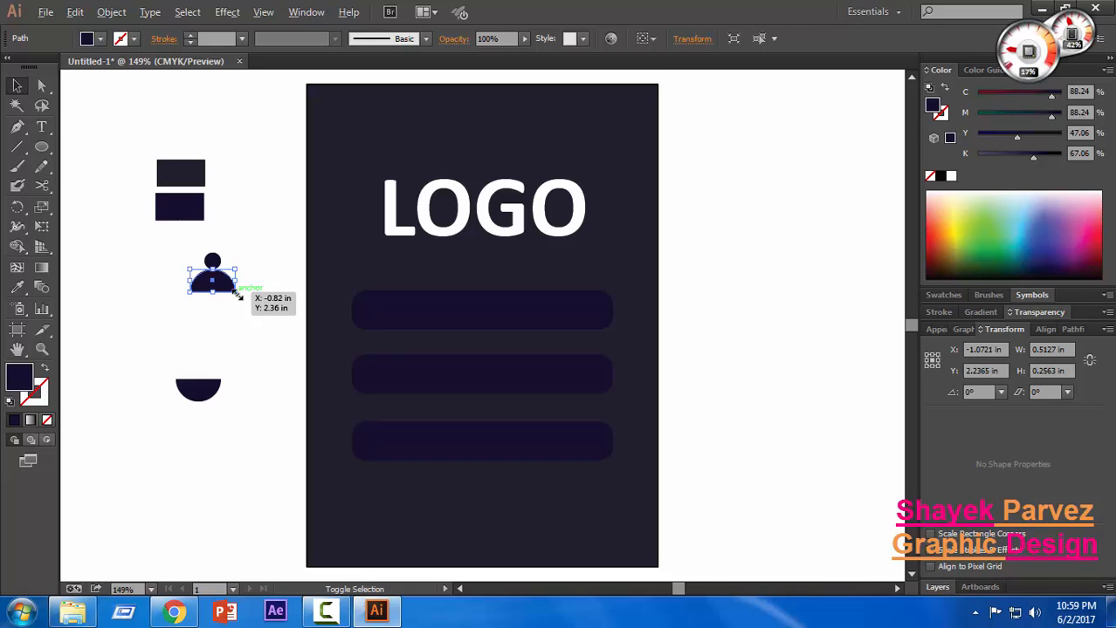
drag(238, 294, 218, 267)
click(245, 276)
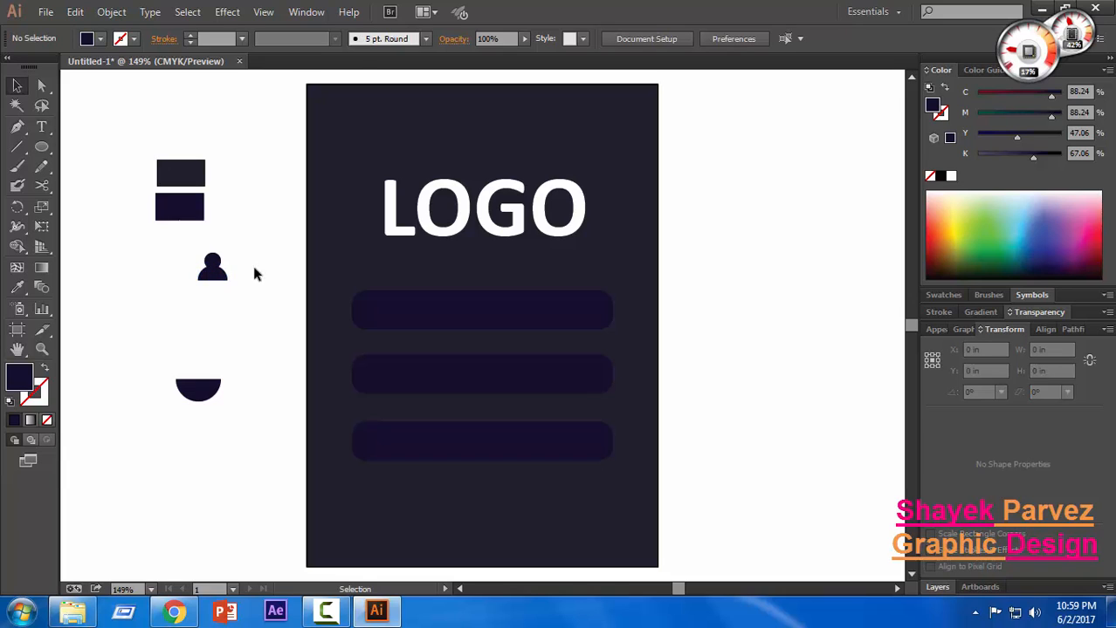
drag(239, 243, 195, 290)
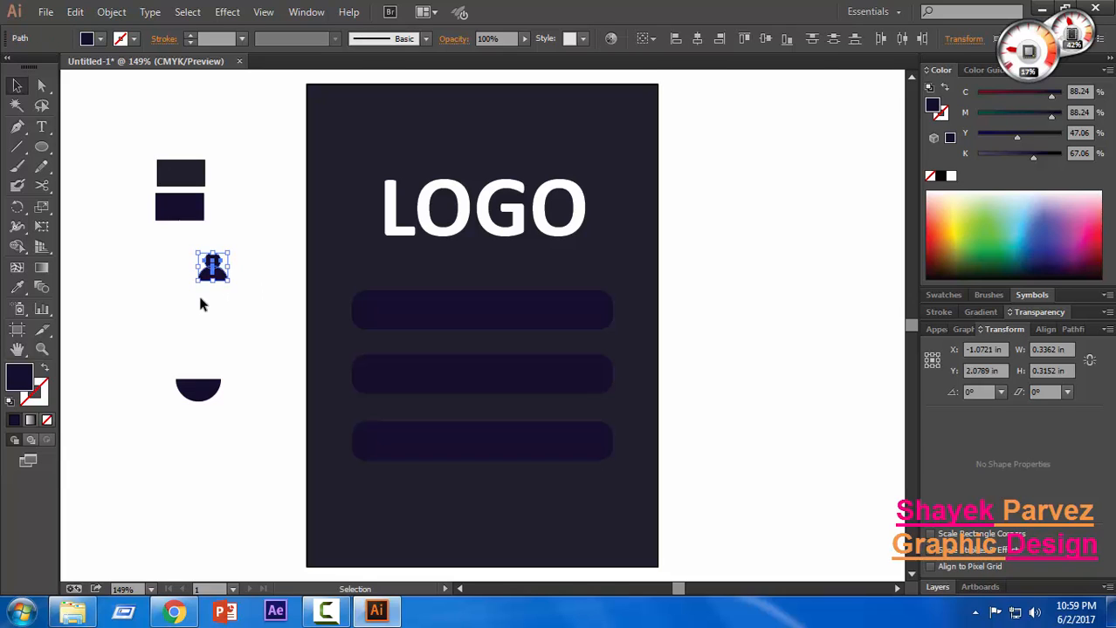
click(229, 262)
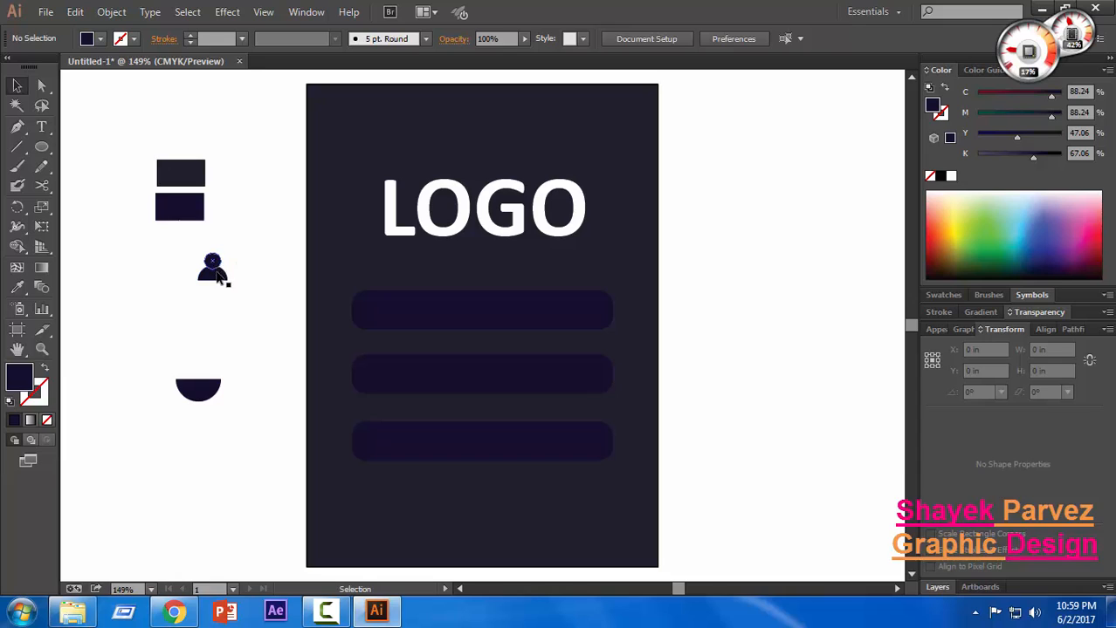
Remove the small head circle's fill and give it a red stroke of C 0, M 100, Y 100, K 0.
click(217, 259)
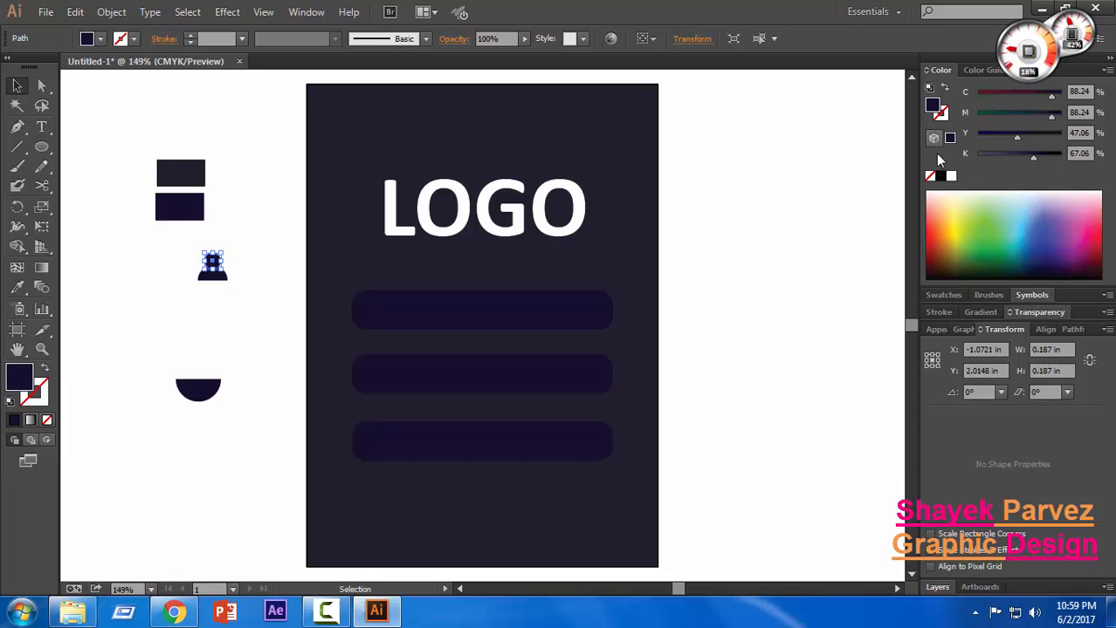
click(931, 177)
click(943, 114)
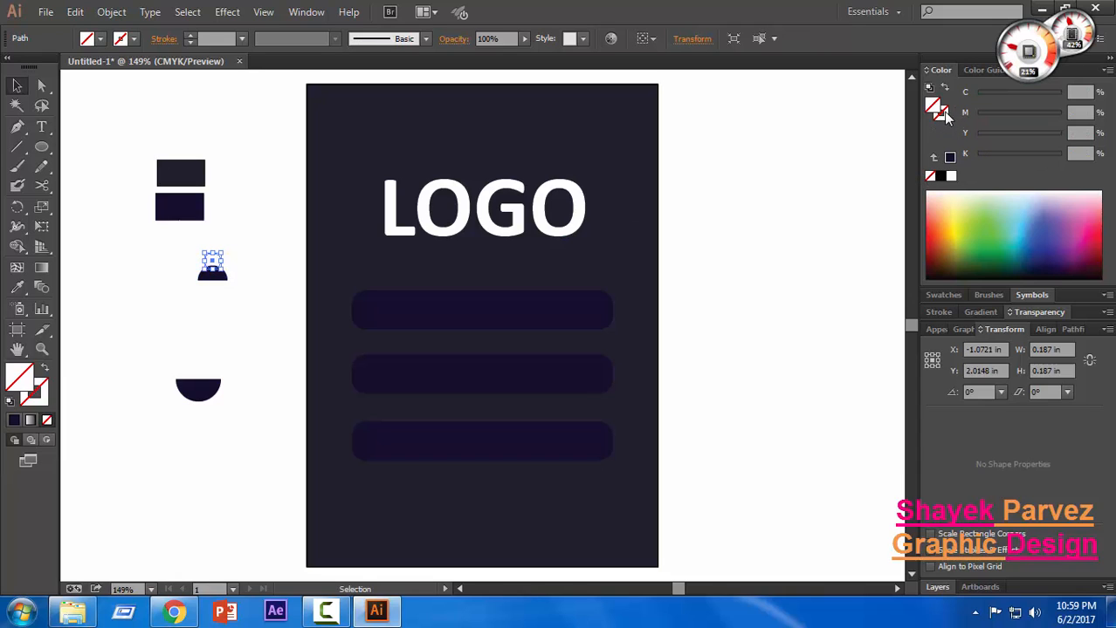
click(946, 212)
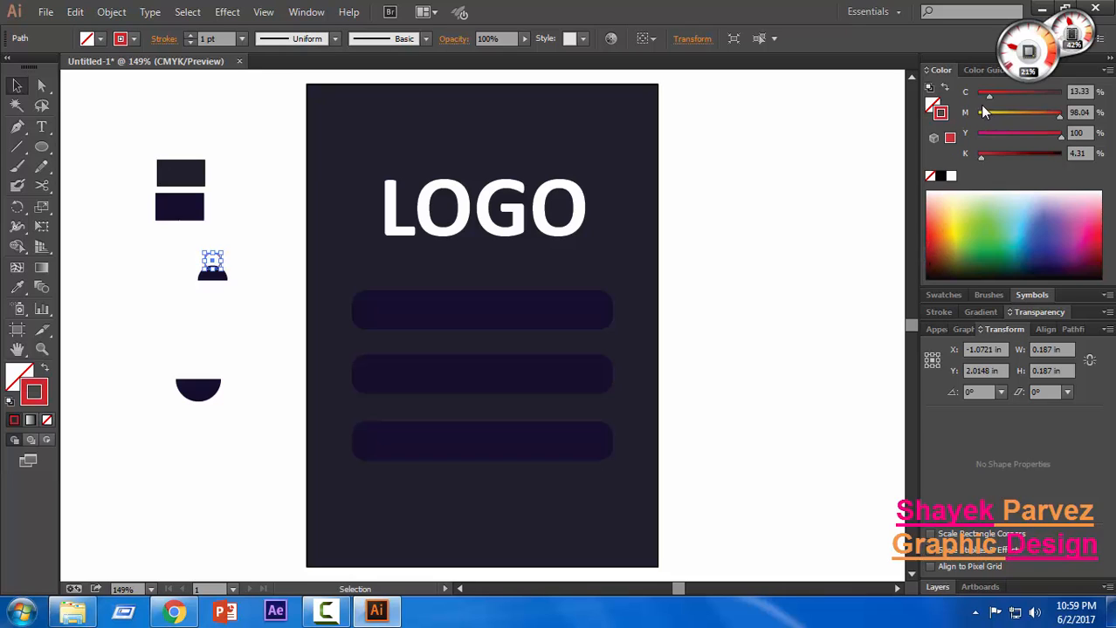
drag(991, 97, 976, 96)
click(1066, 114)
click(978, 155)
click(224, 320)
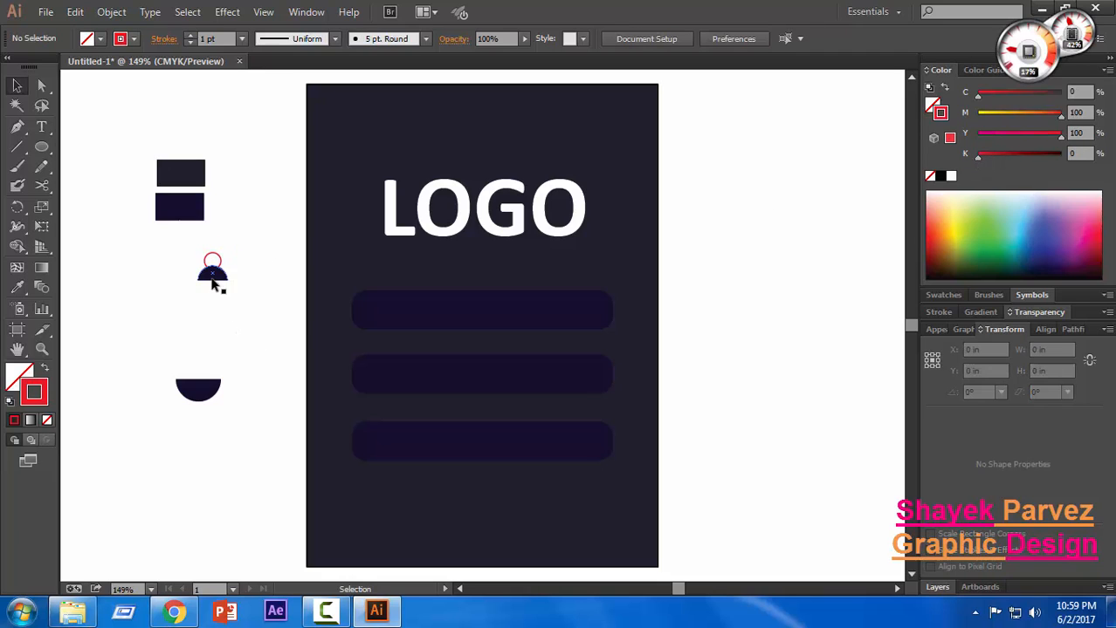
Remove the shoulder half circle's fill and set its stroke to red with C 0, M 100, Y 100, K 0.
click(218, 278)
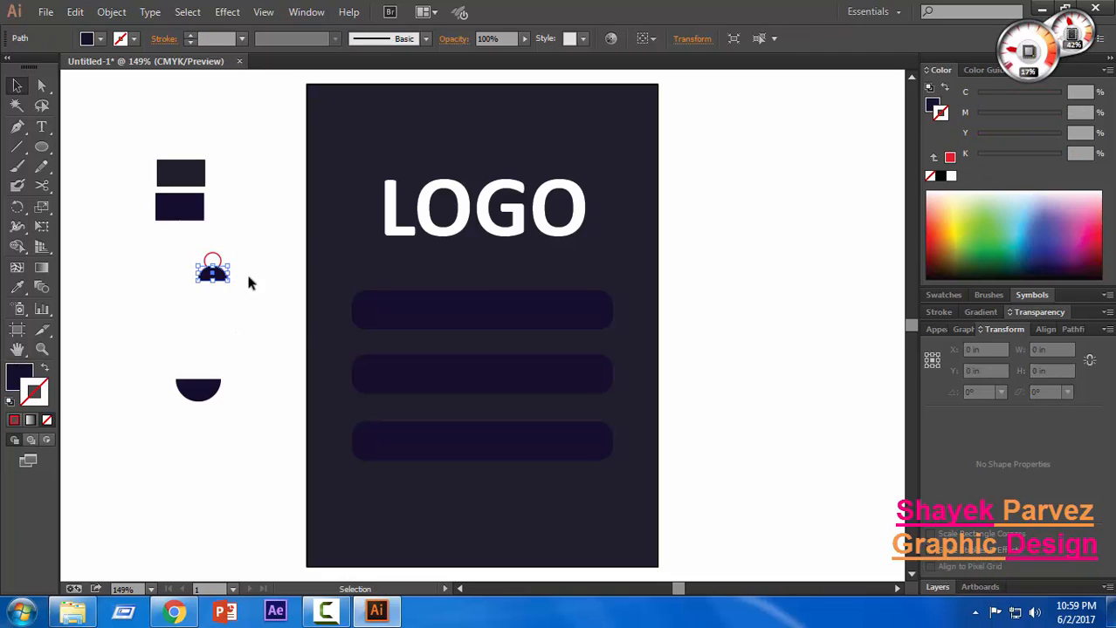
click(937, 106)
click(931, 177)
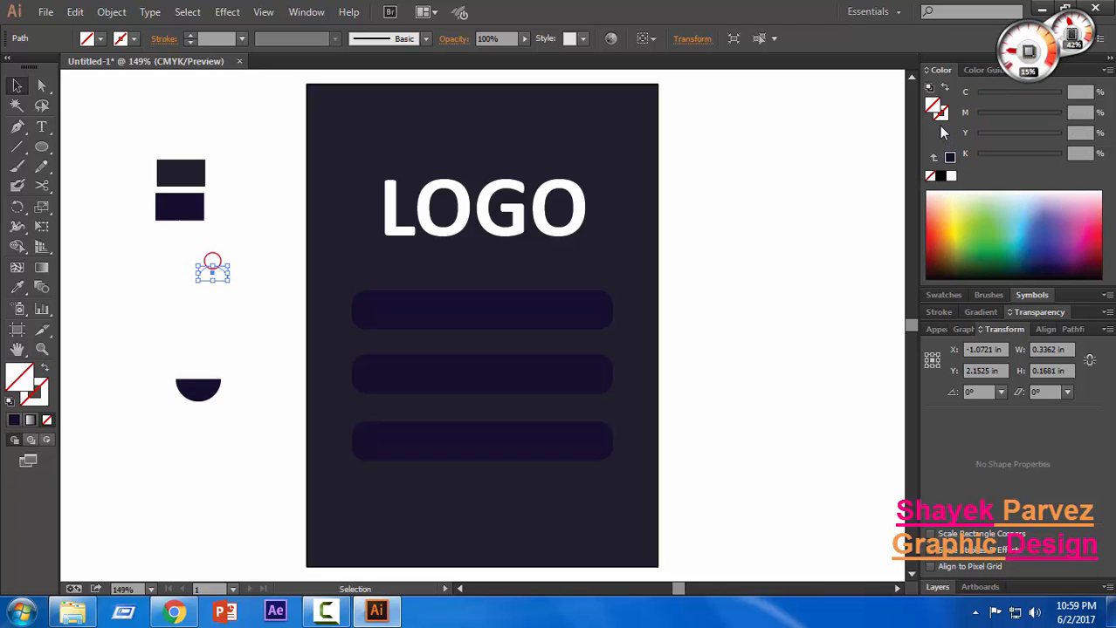
click(941, 113)
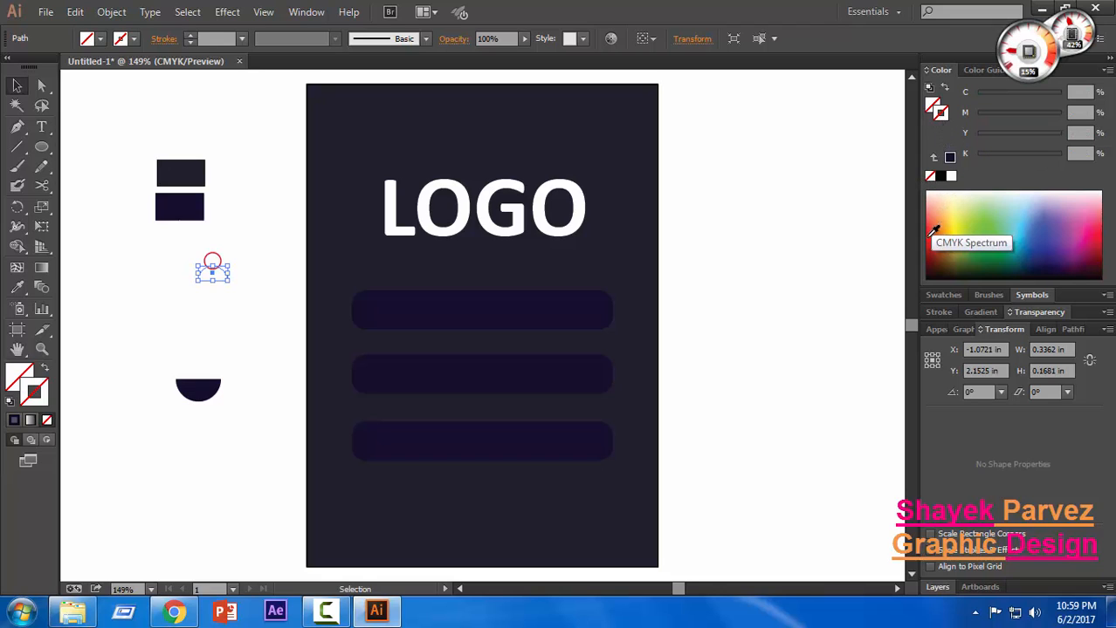
click(930, 219)
drag(980, 96, 971, 96)
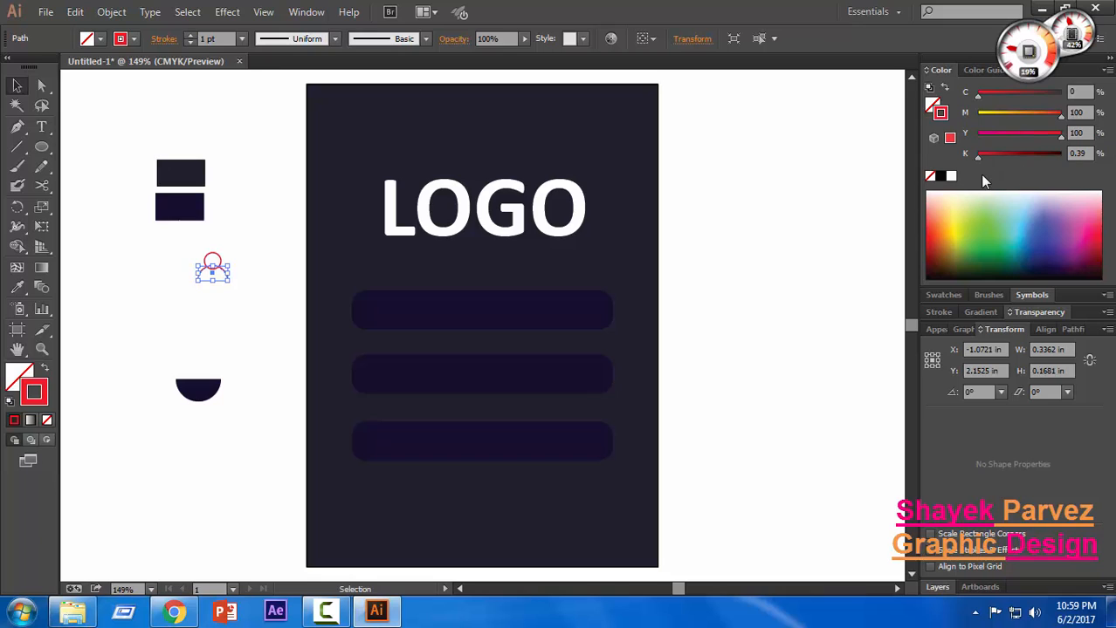
drag(979, 158, 971, 159)
click(241, 307)
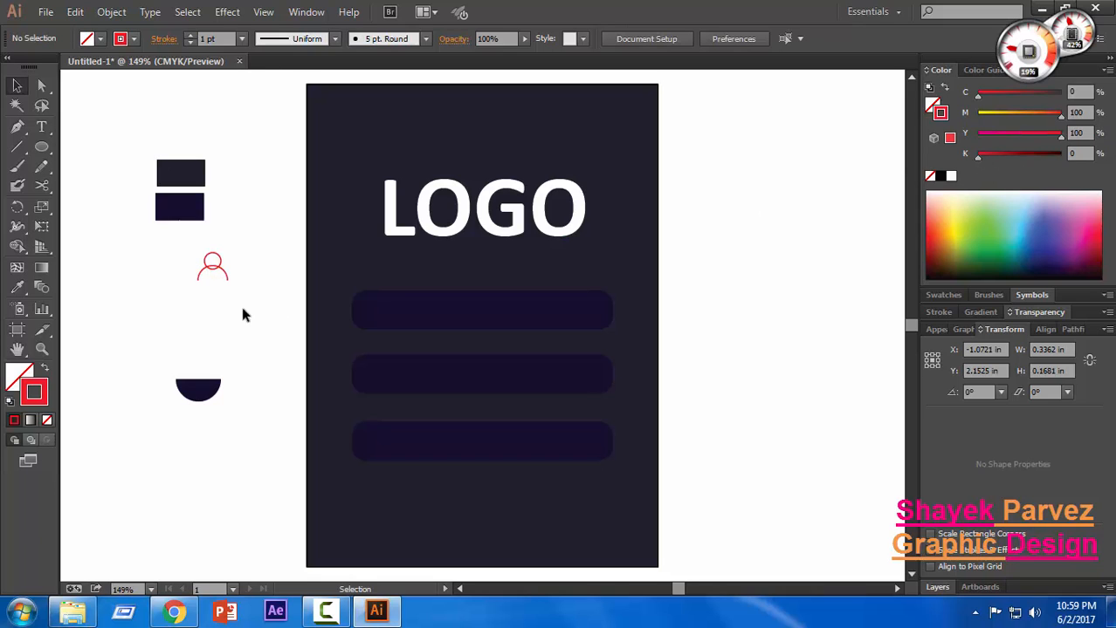
Nudge the red shoulder arc slightly down so it sits just below the head circle.
drag(250, 241, 166, 323)
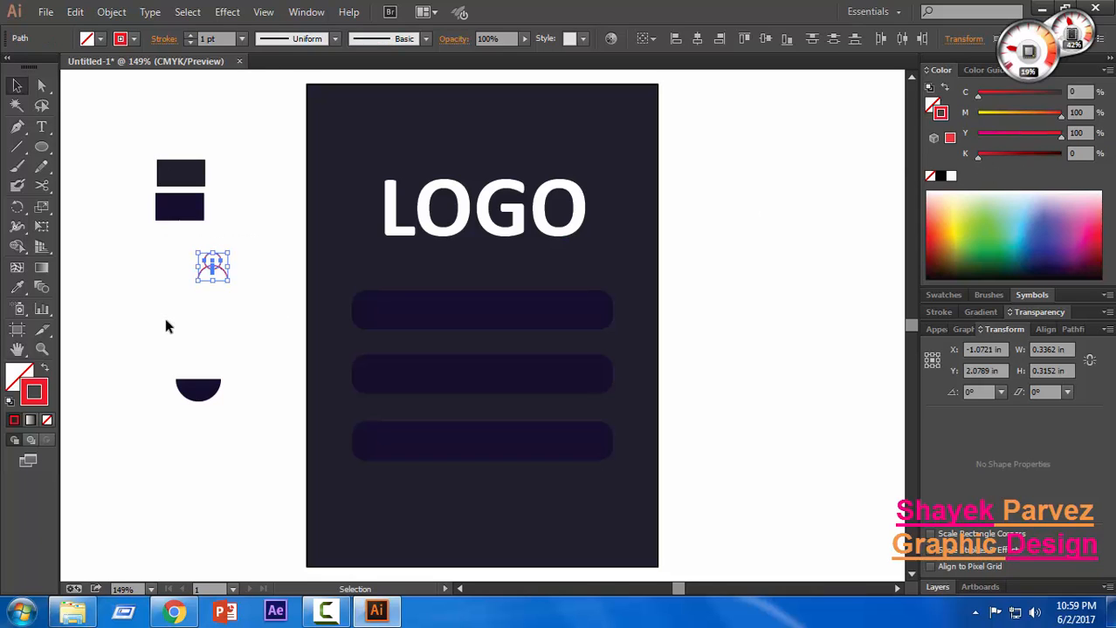
click(215, 277)
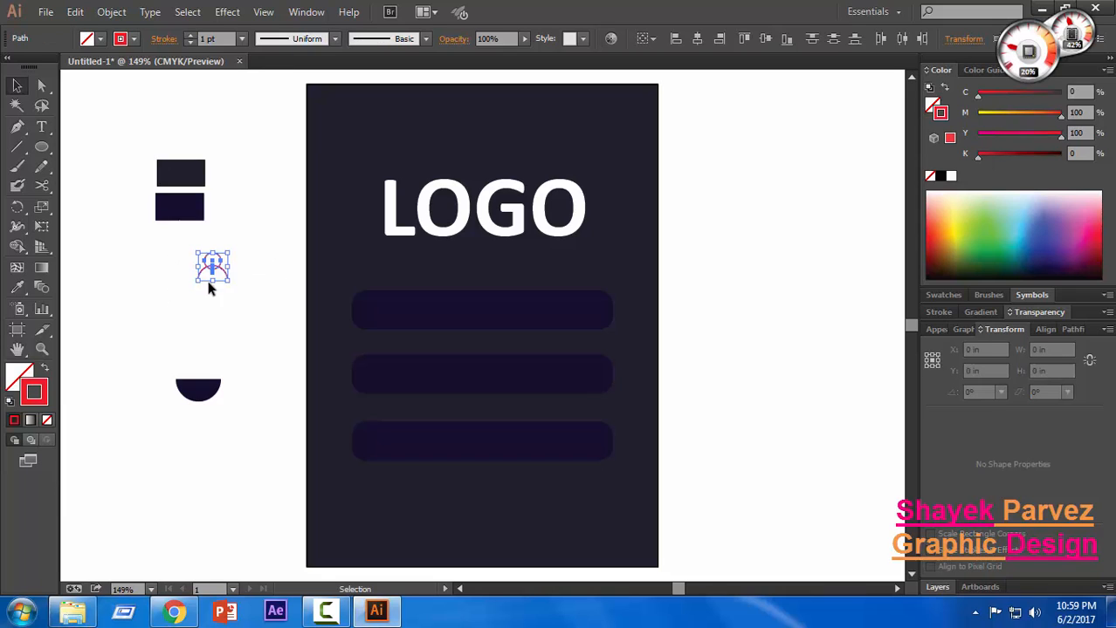
click(242, 274)
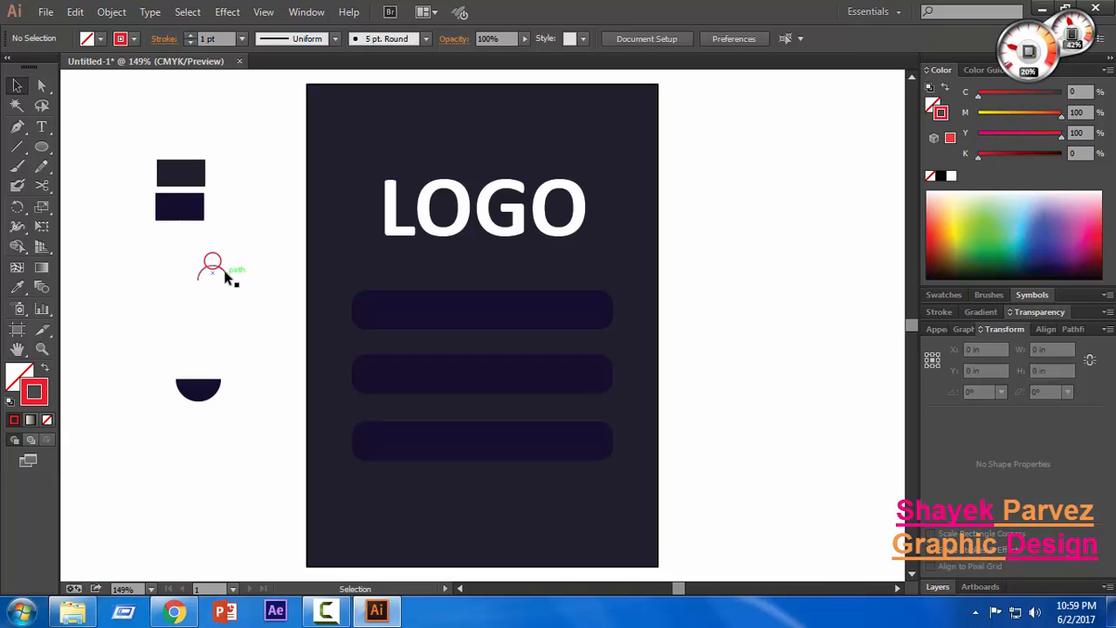
click(226, 276)
key(Down)
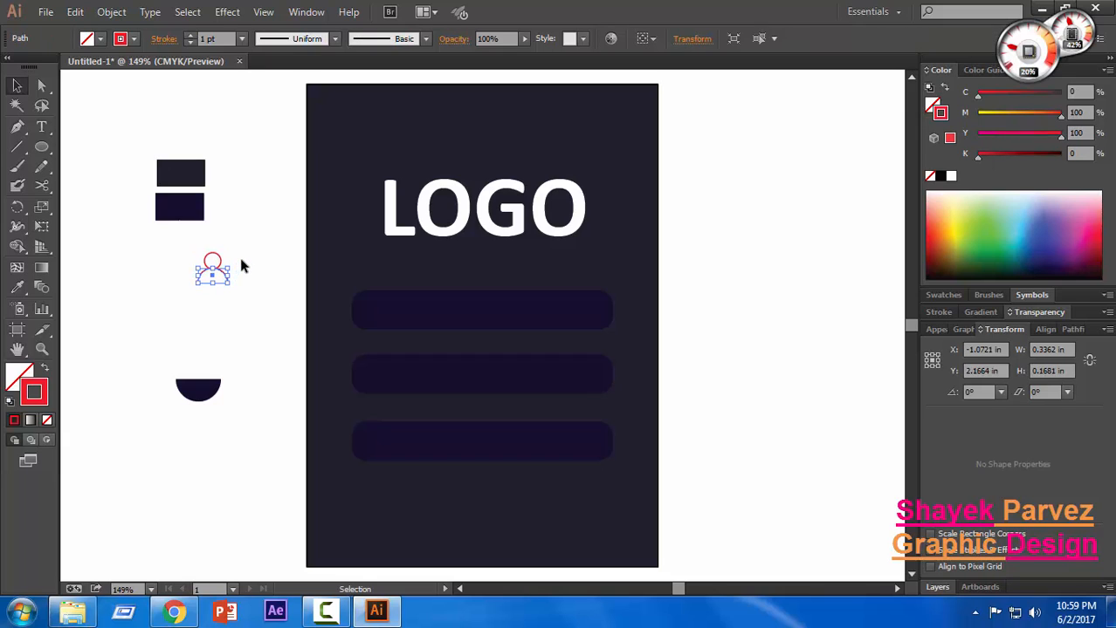
click(242, 266)
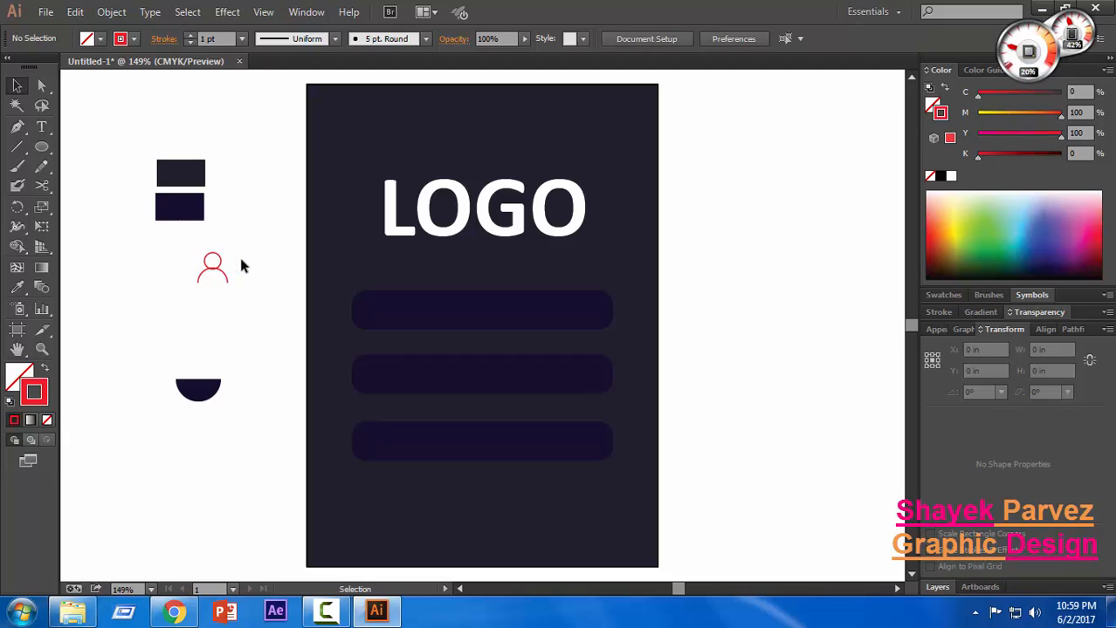
Group the head circle and shoulder arc into one person icon and move it onto the left end of the first bar.
drag(242, 243, 180, 309)
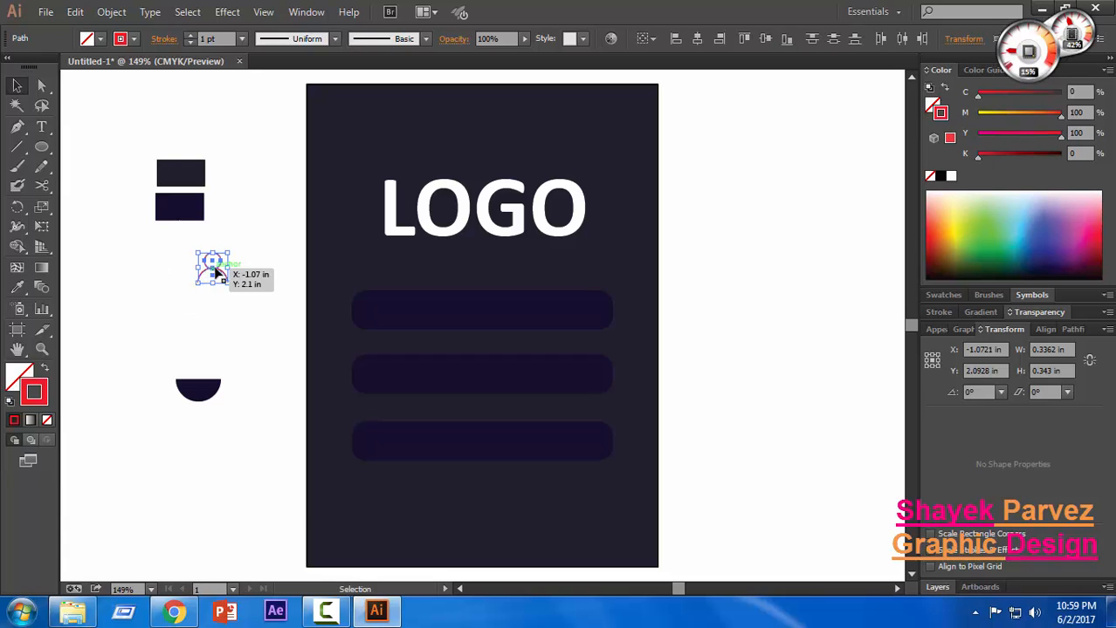
right_click(215, 268)
click(256, 346)
click(230, 303)
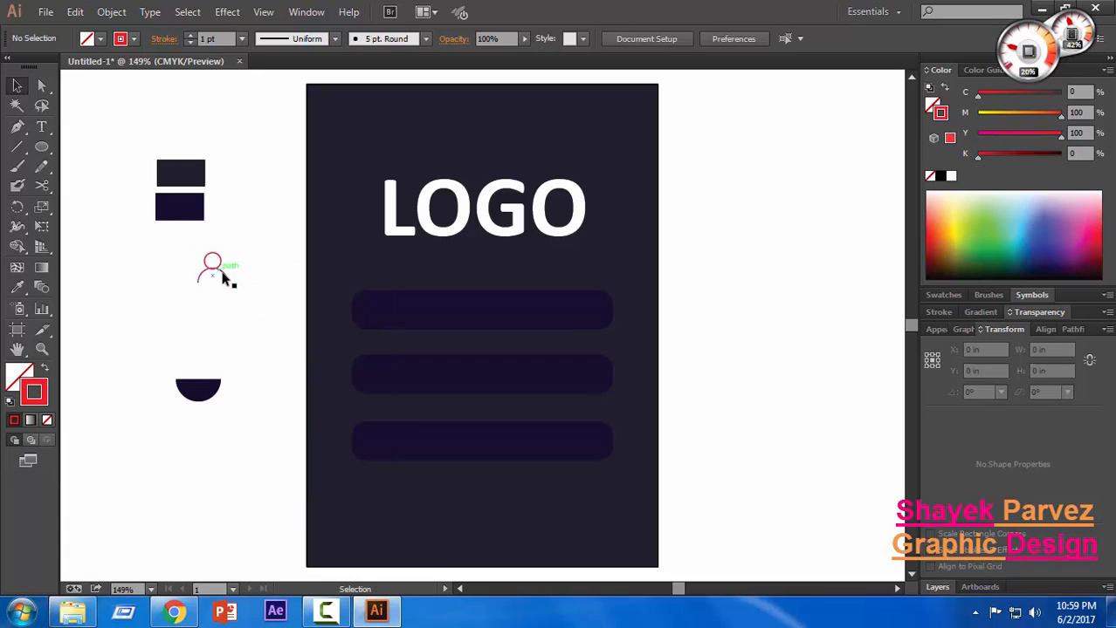
drag(213, 261, 389, 312)
click(219, 324)
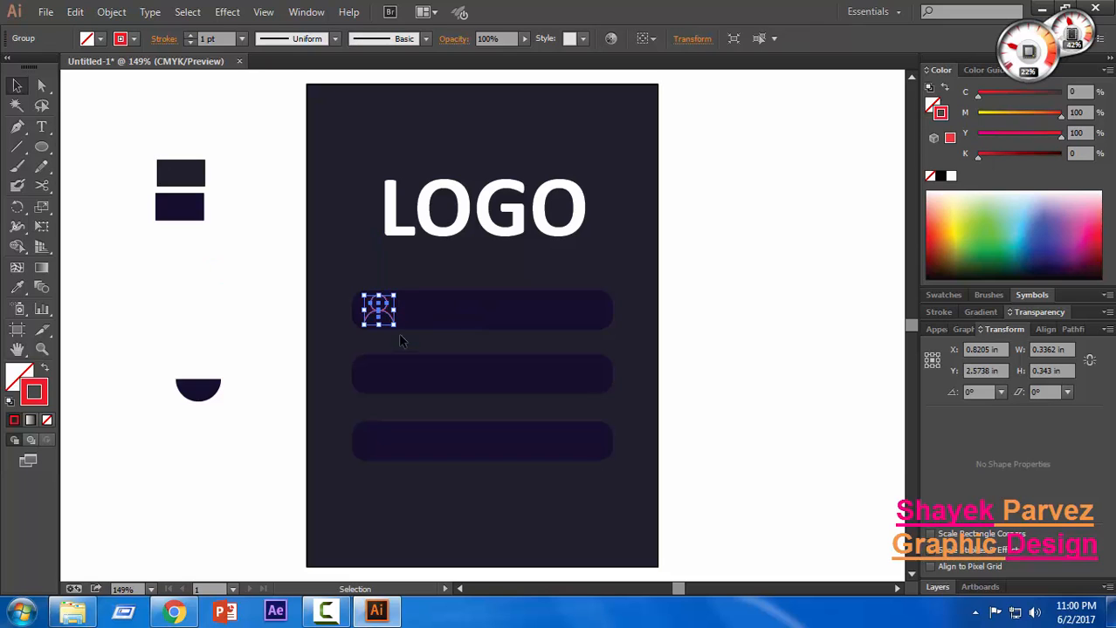
Scale the person icon down proportionally to about 0.19 in and nudge it slightly left within the first bar.
drag(394, 325, 387, 319)
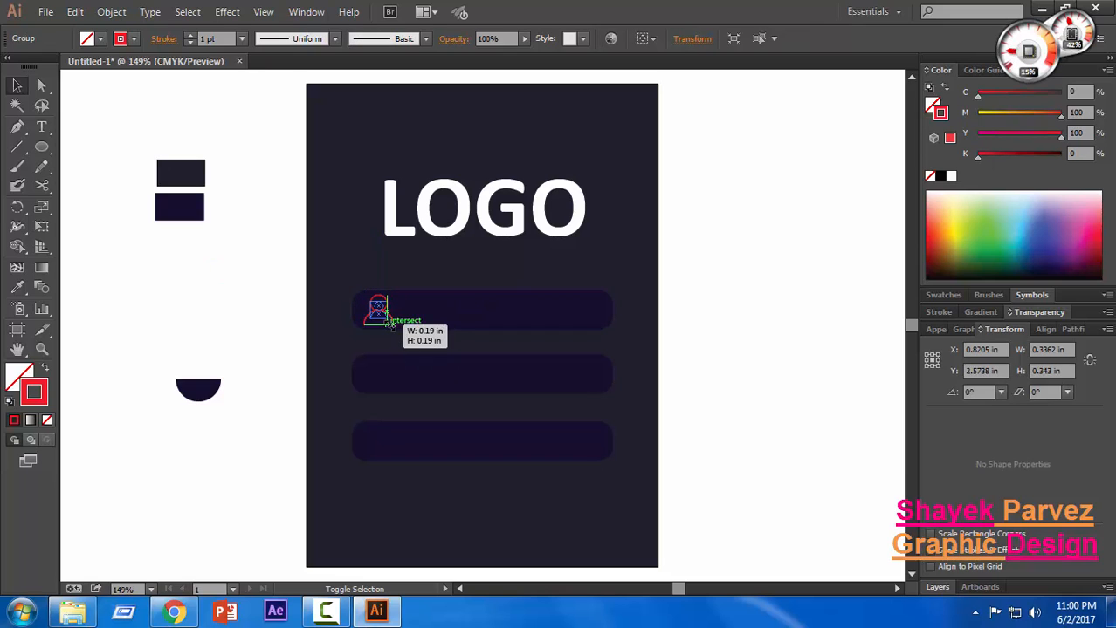
click(674, 302)
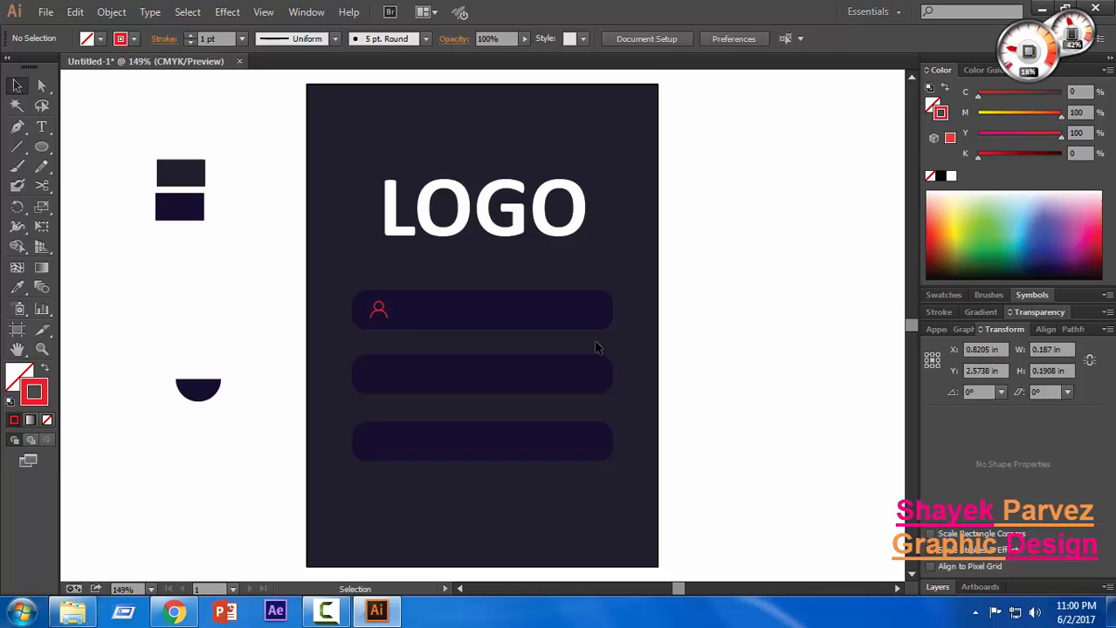
click(379, 310)
key(Left)
key(Left)
key(Left)
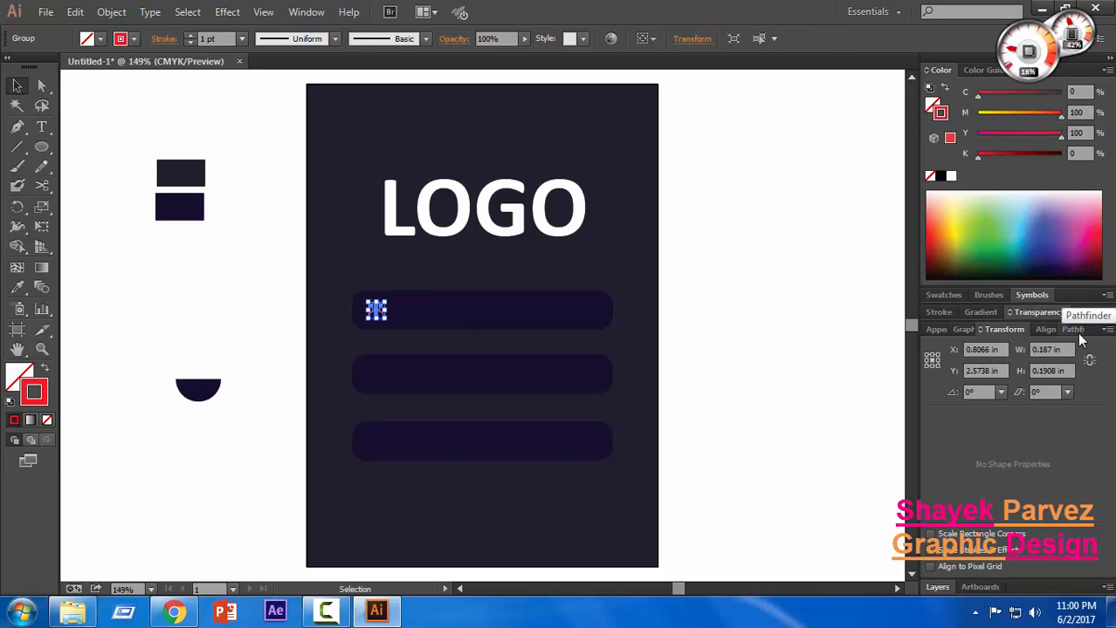
click(819, 344)
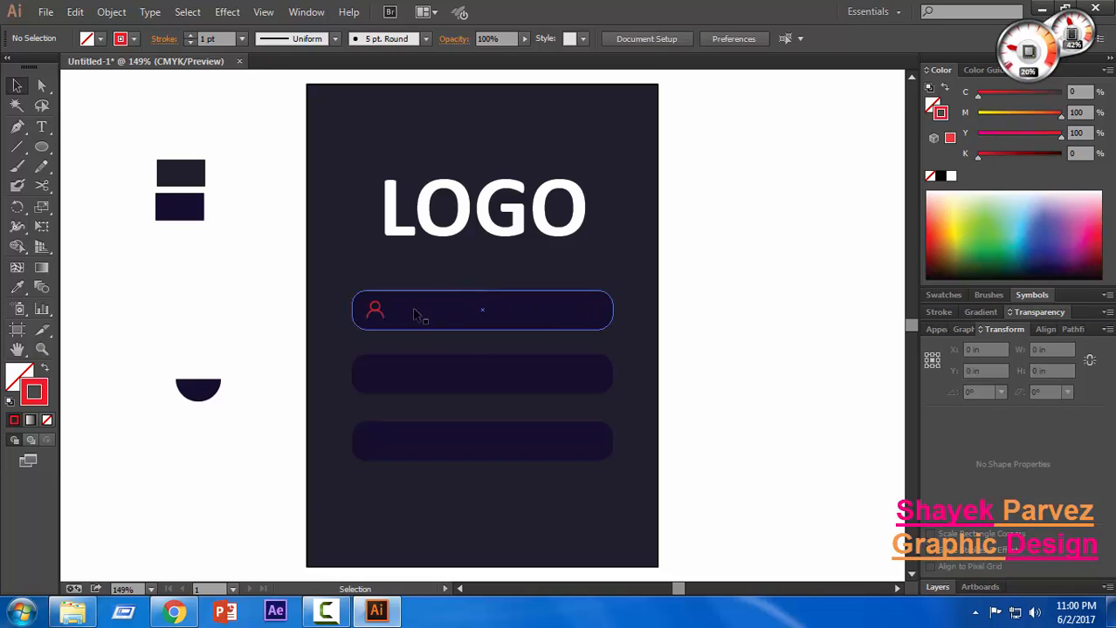
Resize the person icon on the first bar to about 0.26 by 0.26 in, keeping its proportions and centre.
click(375, 310)
drag(384, 320, 391, 326)
click(821, 316)
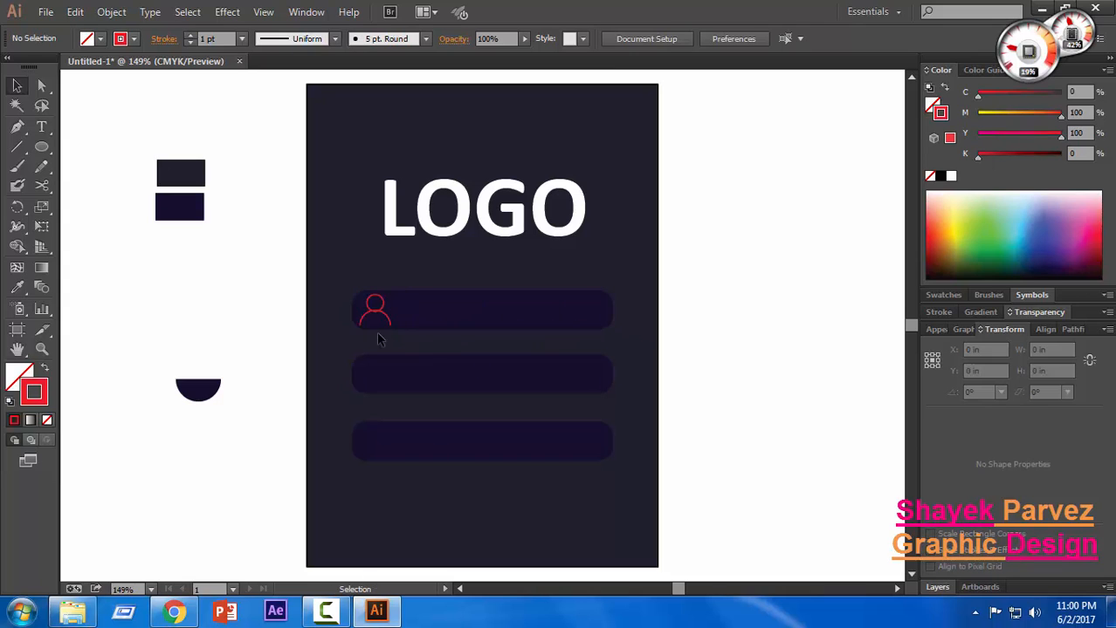
click(379, 312)
mouse_move(395, 329)
mouse_down()
mouse_move(377, 315)
mouse_move(385, 320)
mouse_up()
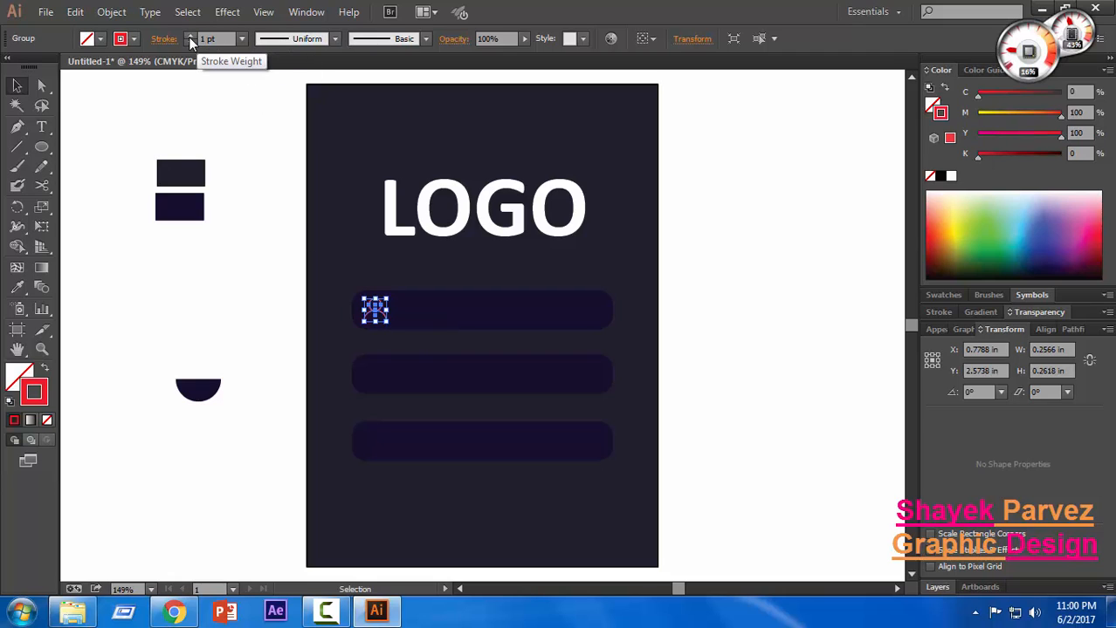
Try a 3 pt stroke on the person icon and set it back to 1 pt.
click(189, 36)
click(239, 226)
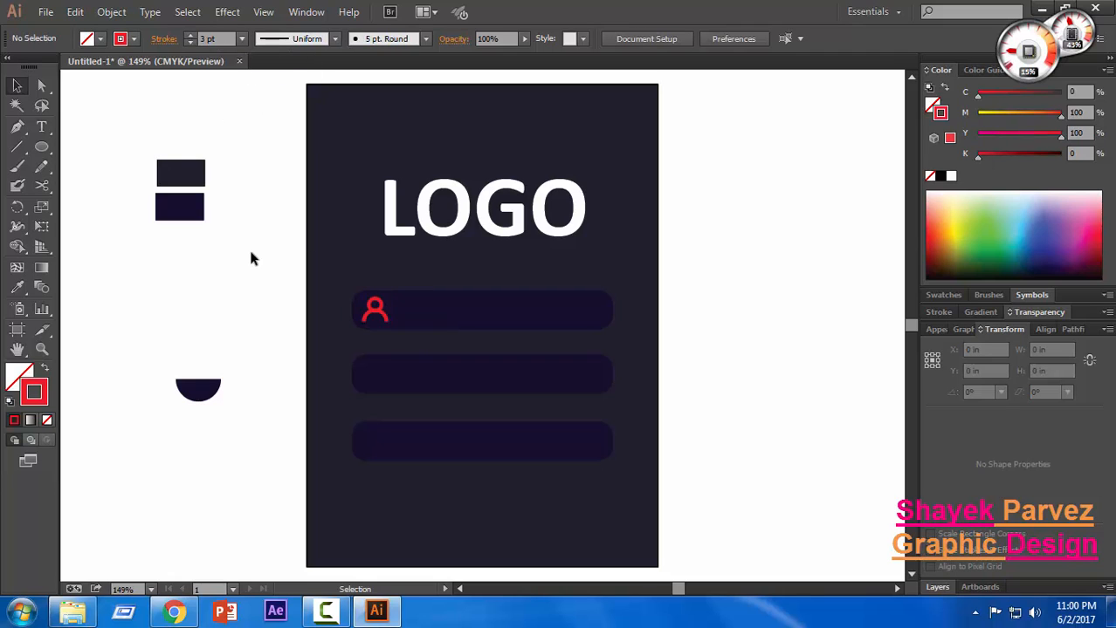
click(377, 316)
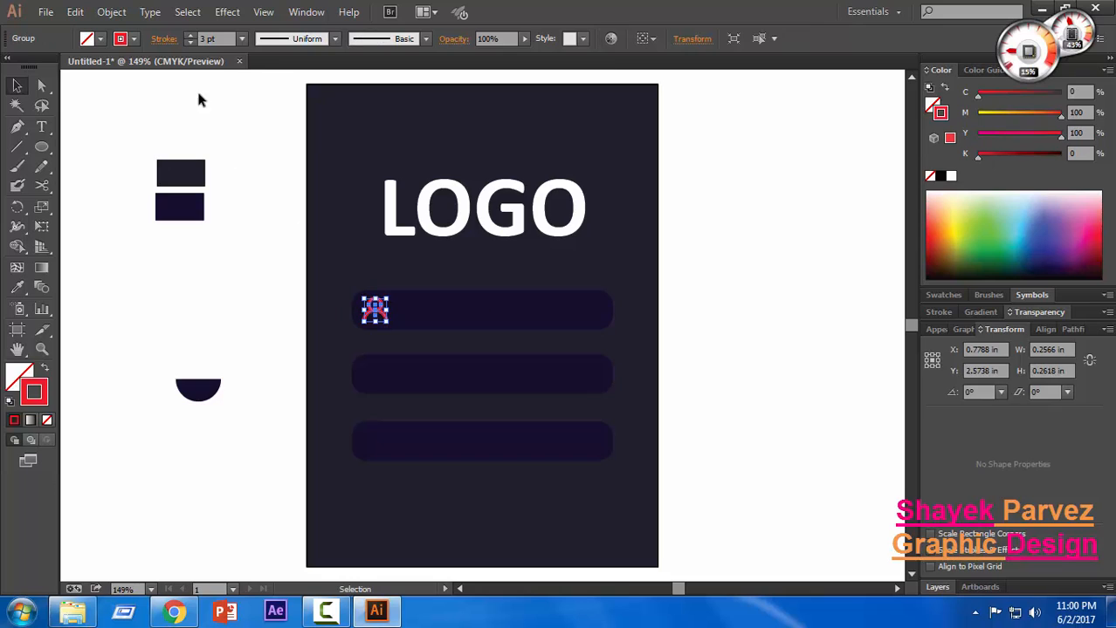
click(191, 43)
click(268, 345)
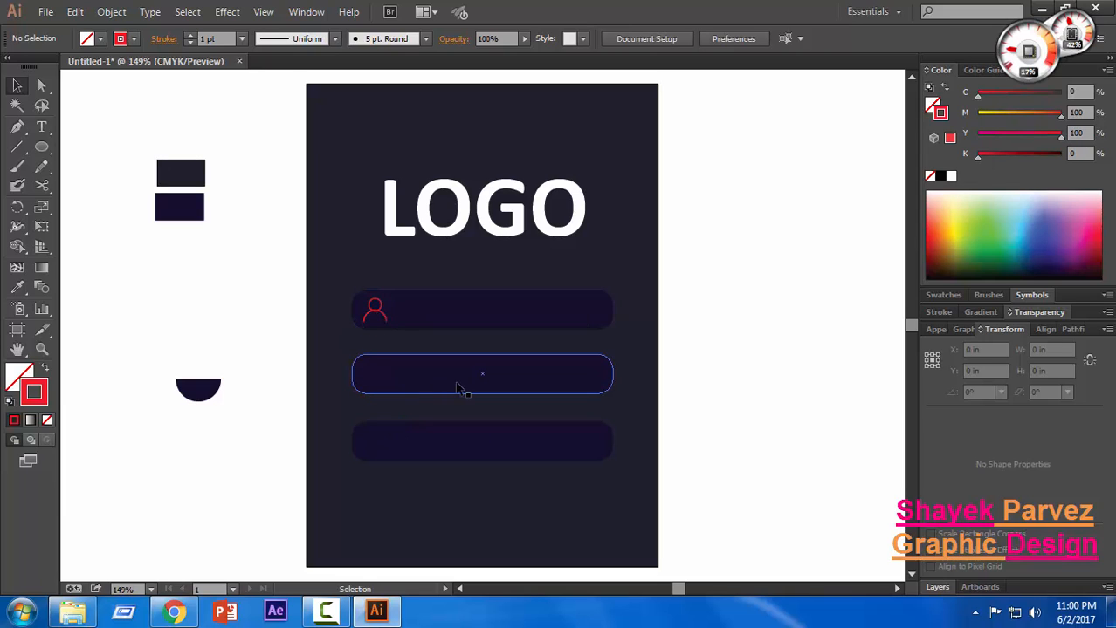
Delete the leftover navy half circle and draw a navy circle about 0.21 in across below the two colour swatches.
click(208, 393)
key(Delete)
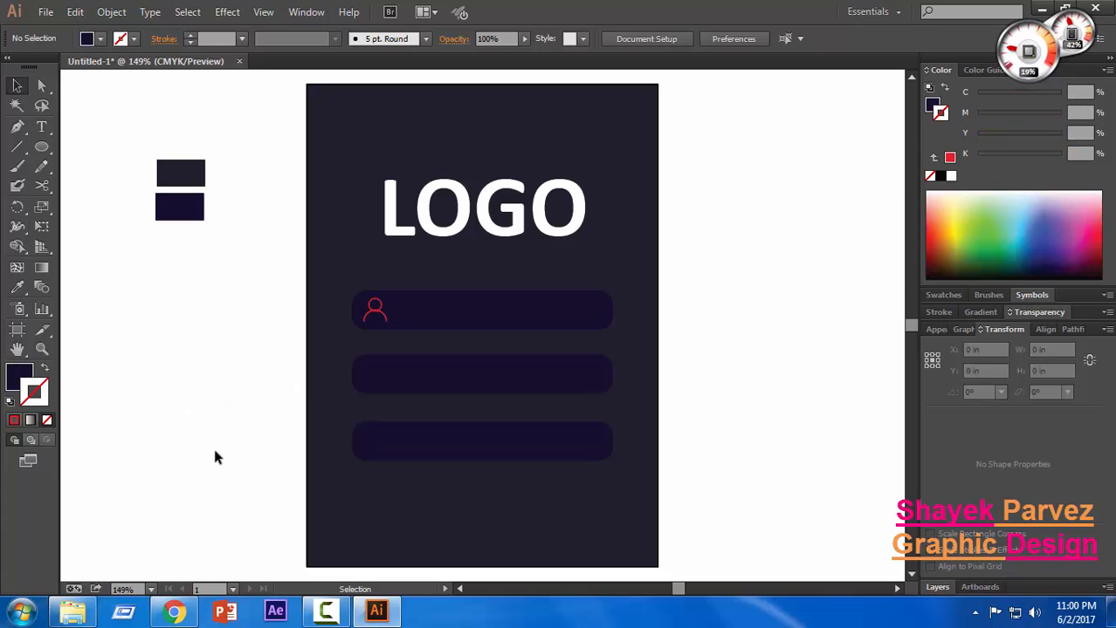
click(42, 147)
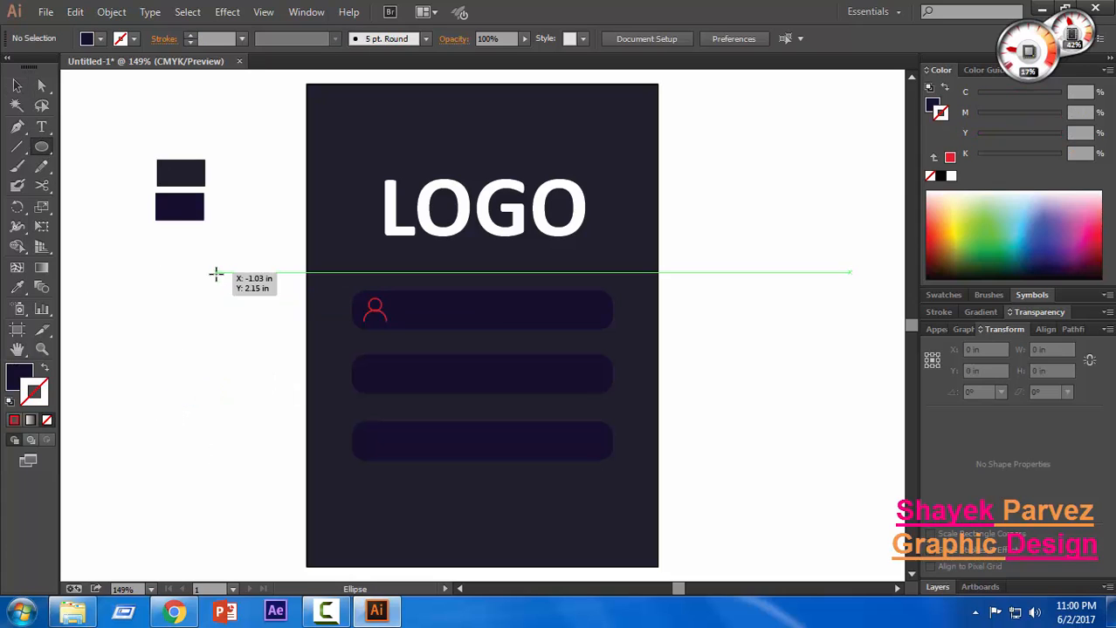
drag(216, 277, 201, 292)
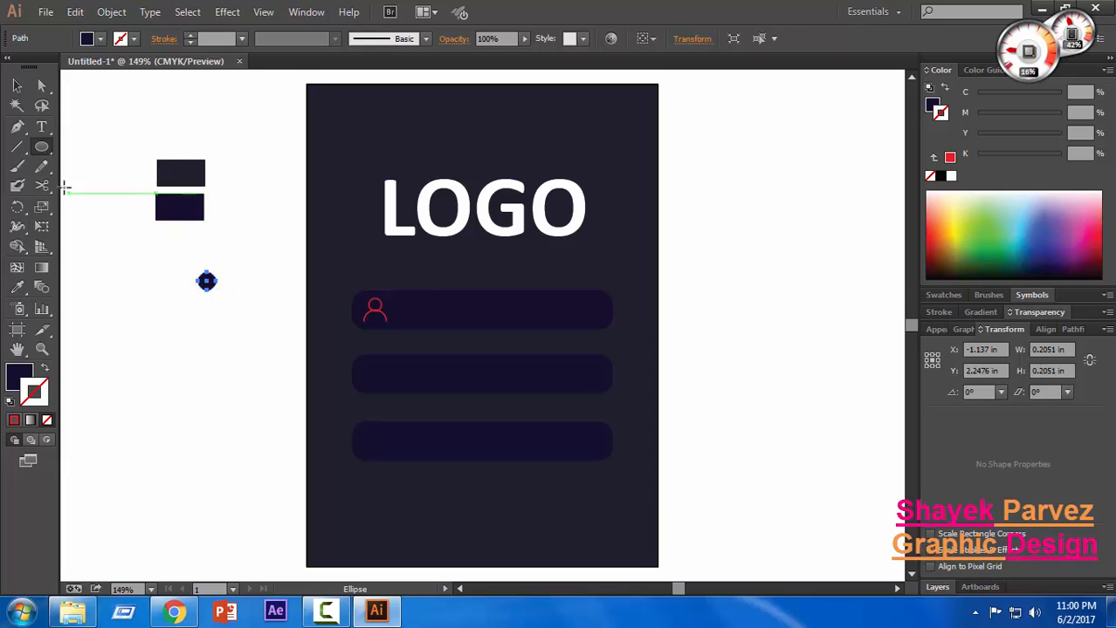
Draw a navy rectangle about 0.29 by 0.24 in below the small circle as the padlock body.
drag(42, 146, 96, 145)
drag(207, 327, 193, 338)
click(17, 86)
click(205, 359)
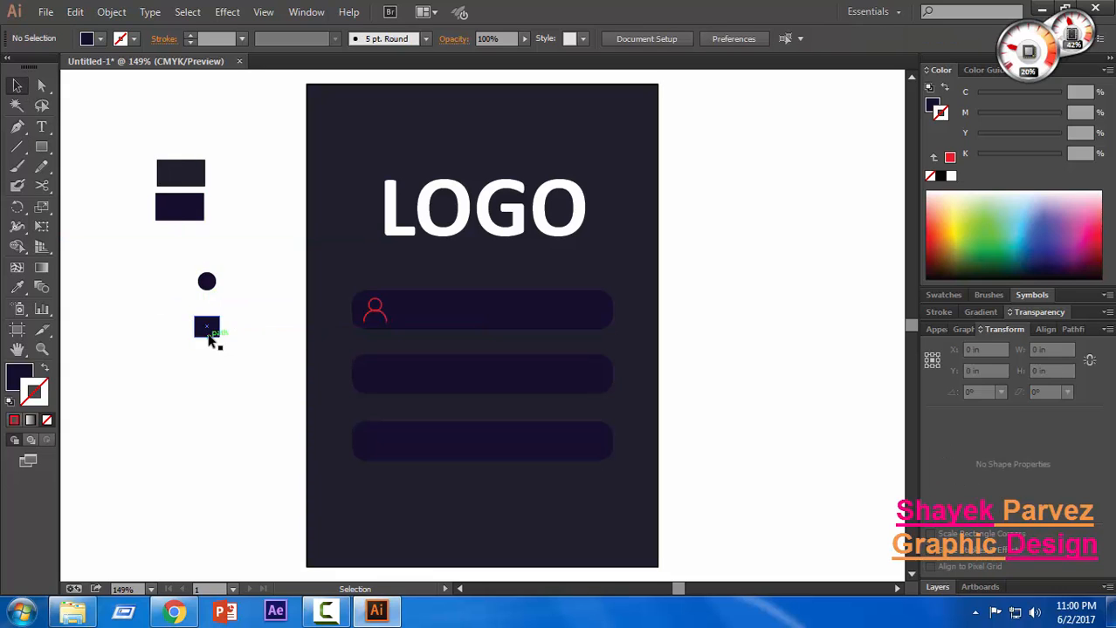
Move the rectangle up so it is centred under the small circle with its upper edge meeting the circle.
mouse_move(216, 330)
mouse_down()
mouse_move(211, 297)
mouse_move(228, 343)
mouse_up()
click(227, 343)
click(210, 283)
click(247, 285)
click(209, 278)
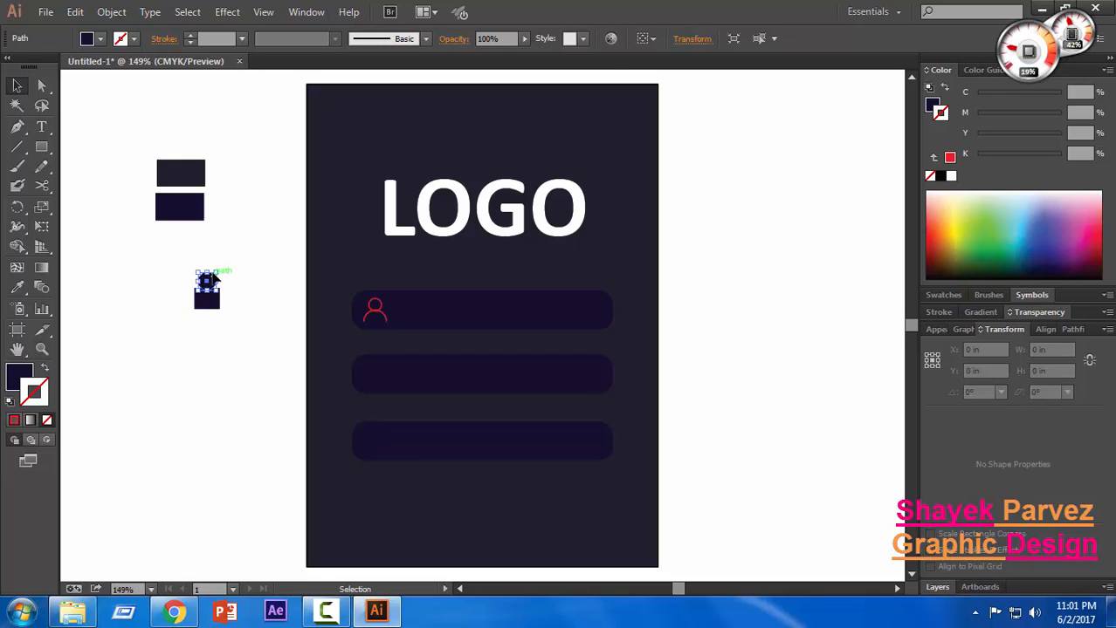
click(242, 274)
Remove the small circle's fill and give it a red stroke of C 0, M 100, Y 100, K 0.
click(209, 278)
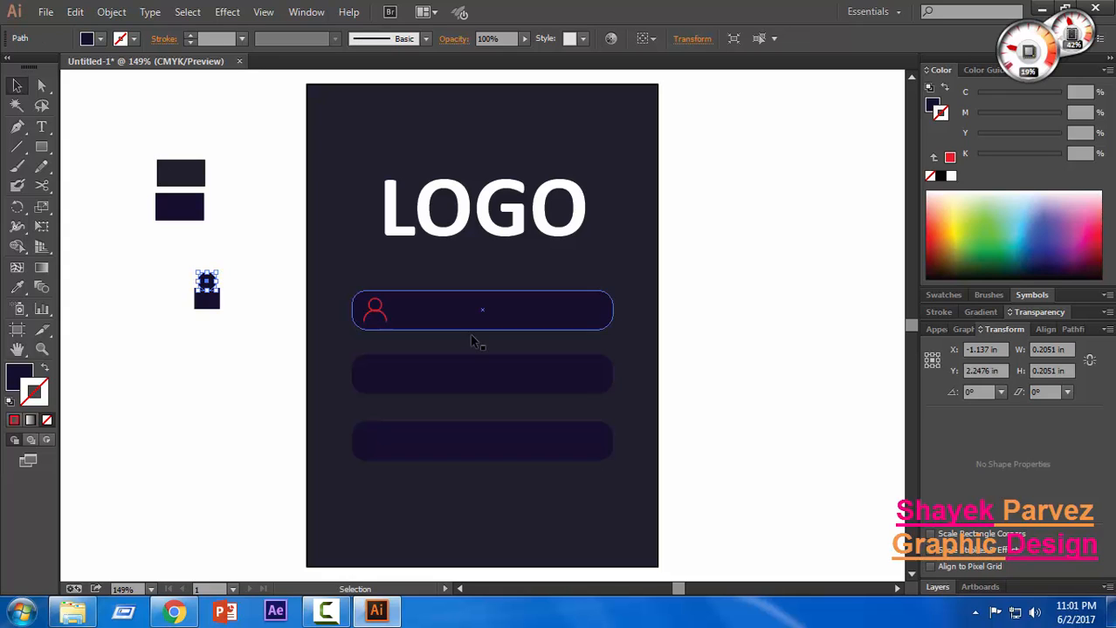
click(930, 175)
click(934, 234)
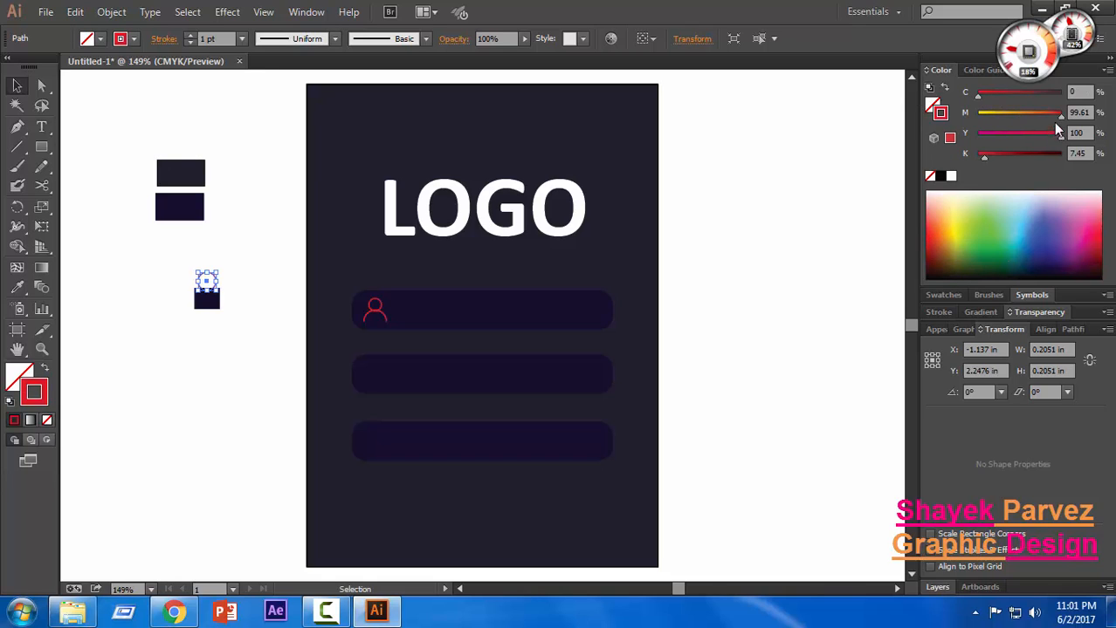
drag(1061, 117, 1069, 117)
Copy the circle's red outline style to the rectangle with the Eyedropper and nudge the rectangle slightly down.
click(214, 303)
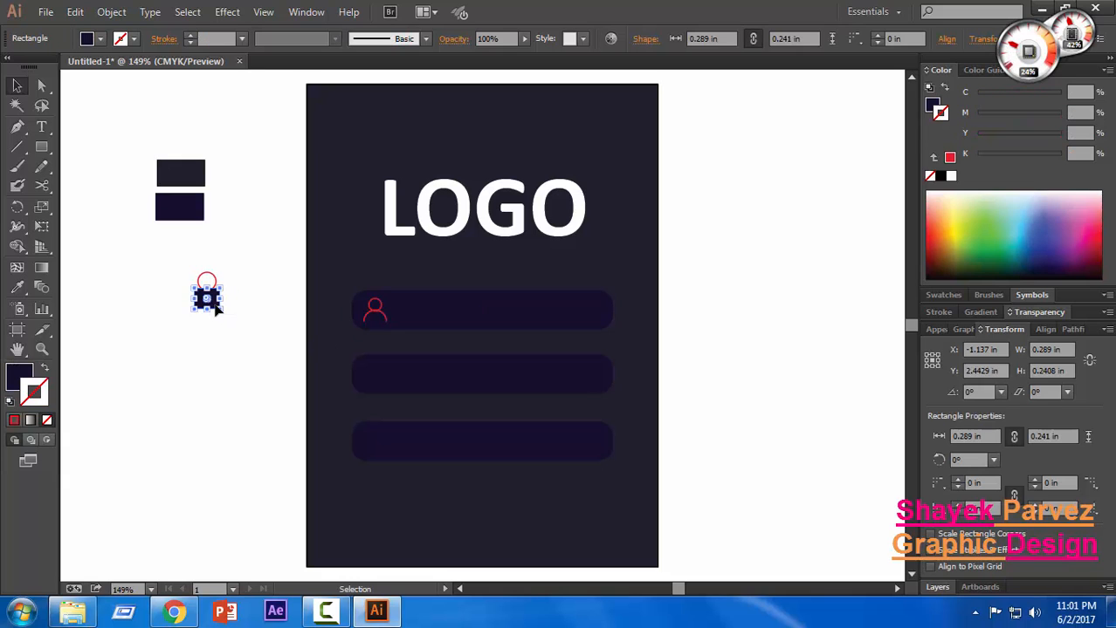
key(i)
click(204, 275)
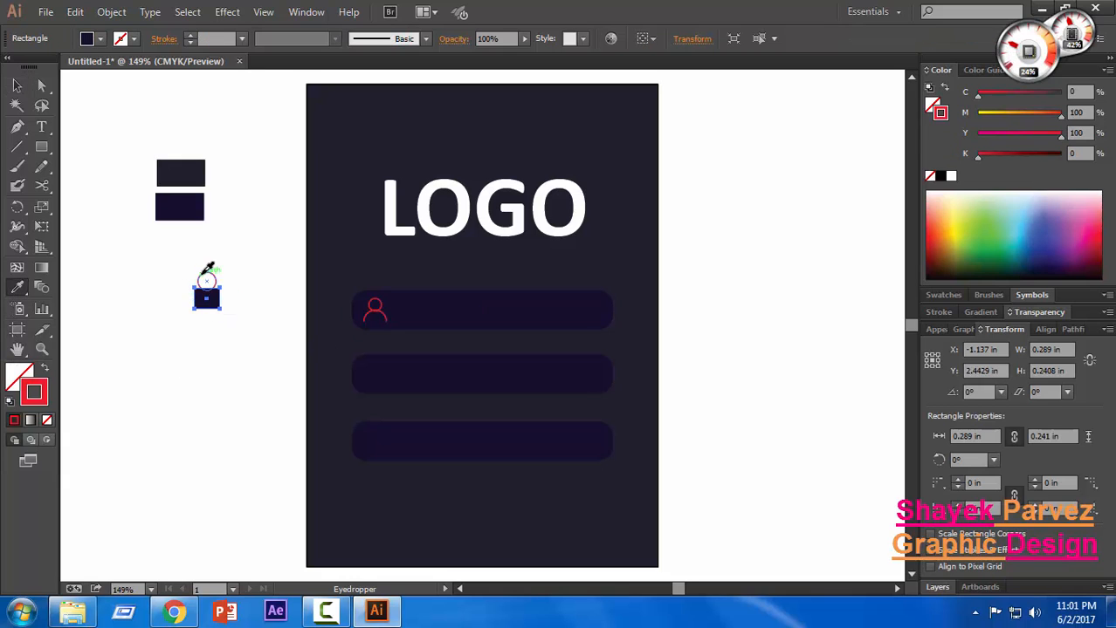
key(v)
click(198, 366)
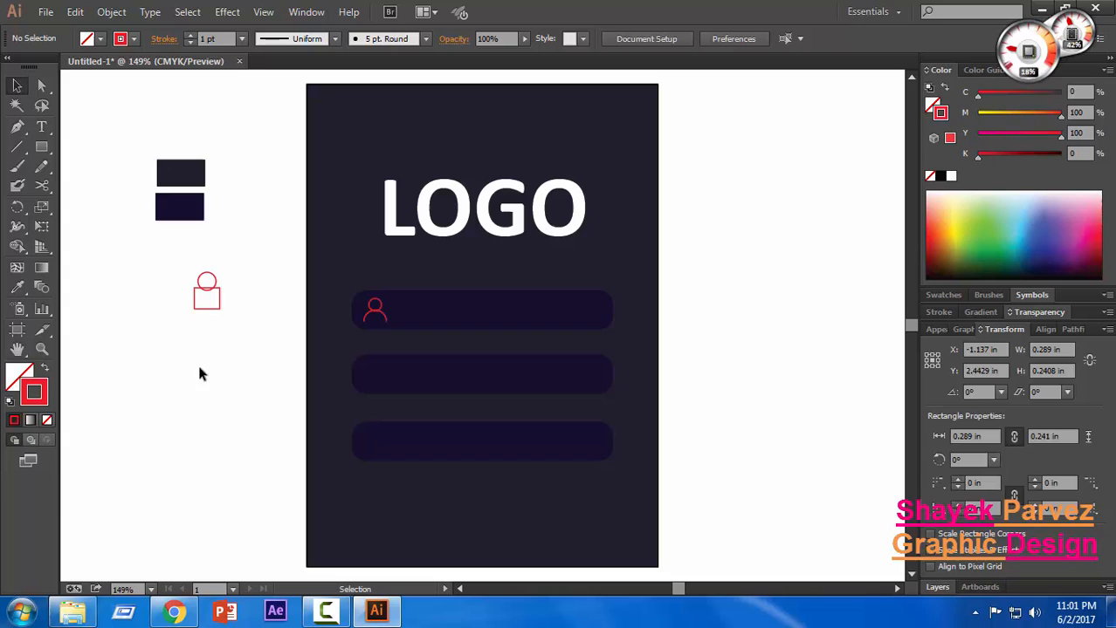
click(222, 300)
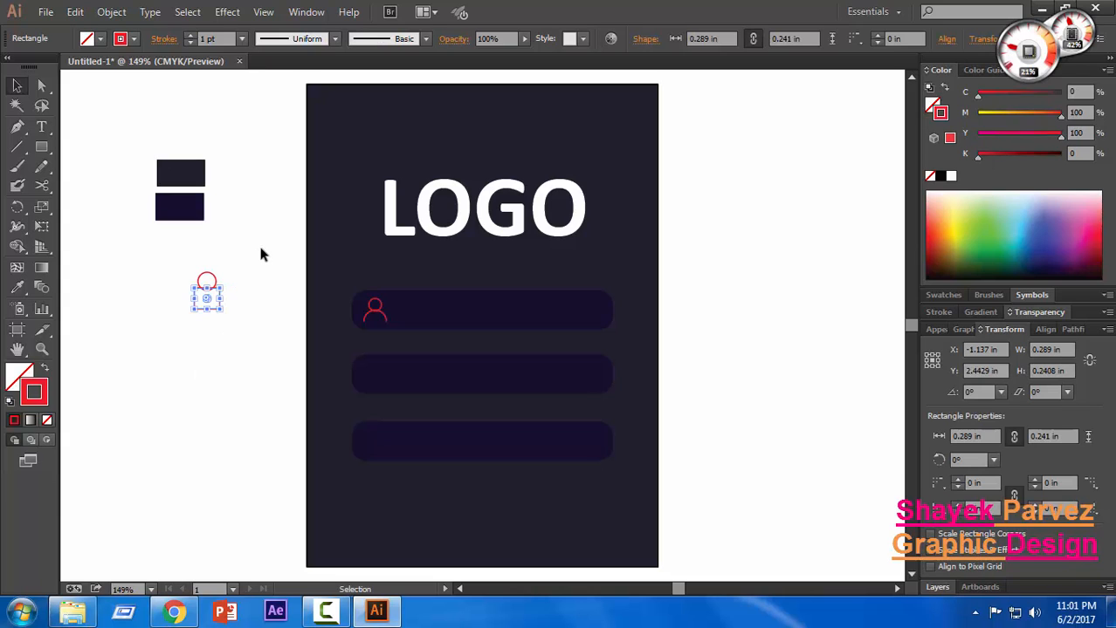
click(259, 253)
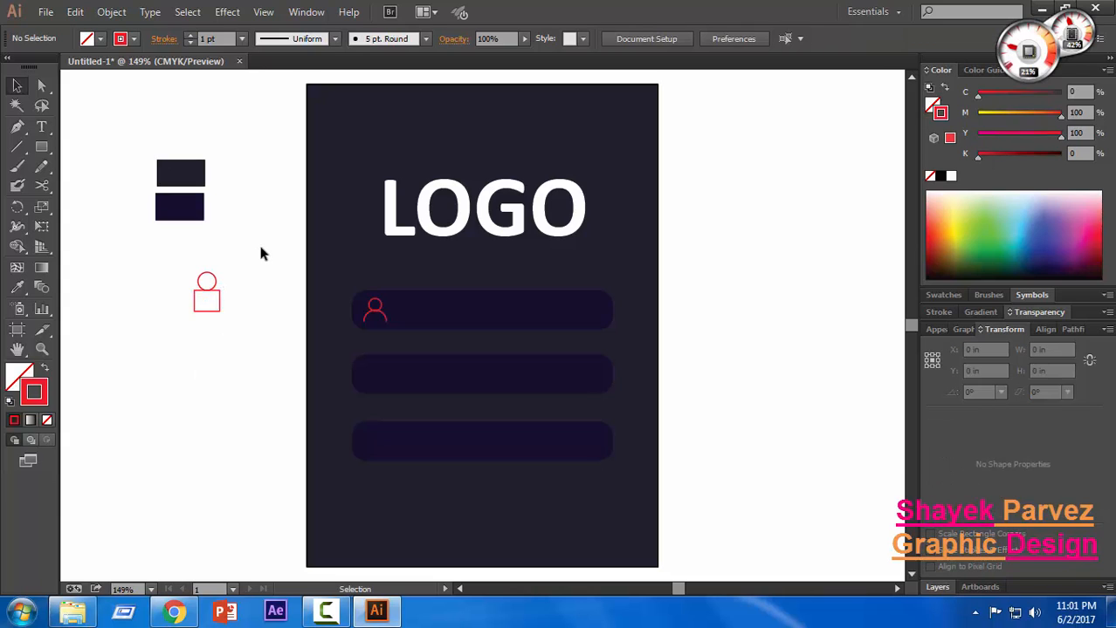
Group the circle and rectangle as a padlock icon, place it on the second bar and scale it to about 0.21 by 0.32 in.
drag(260, 250, 175, 360)
right_click(212, 294)
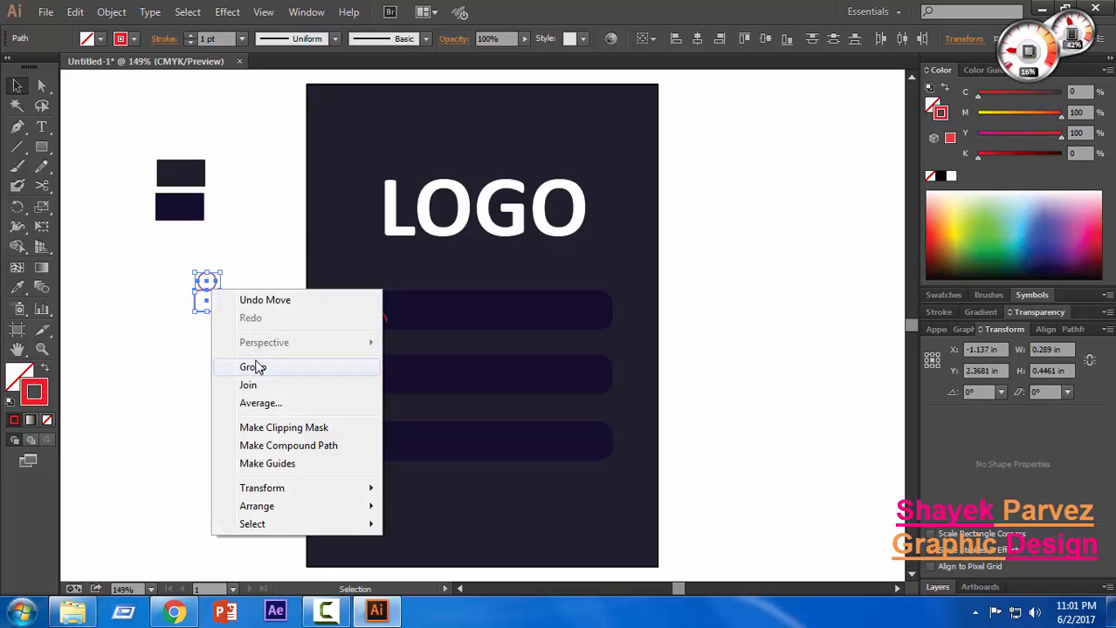
click(256, 365)
drag(212, 293, 394, 396)
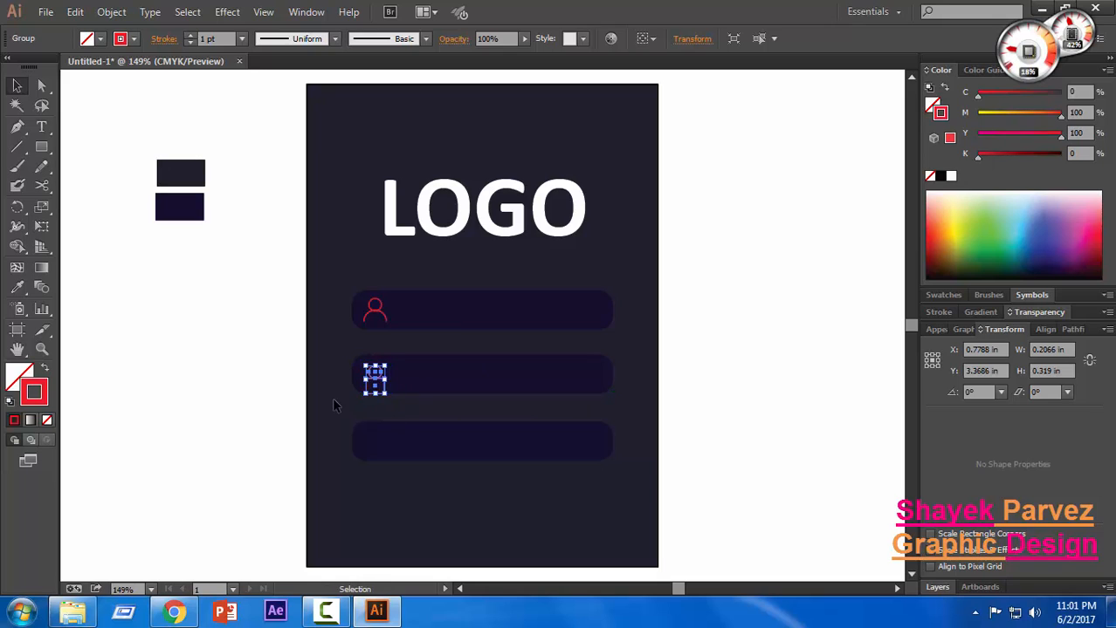
Nudge the padlock icon into line with the person icon above and centre it vertically on the second bar.
key(Left)
key(Up)
key(Up)
key(Up)
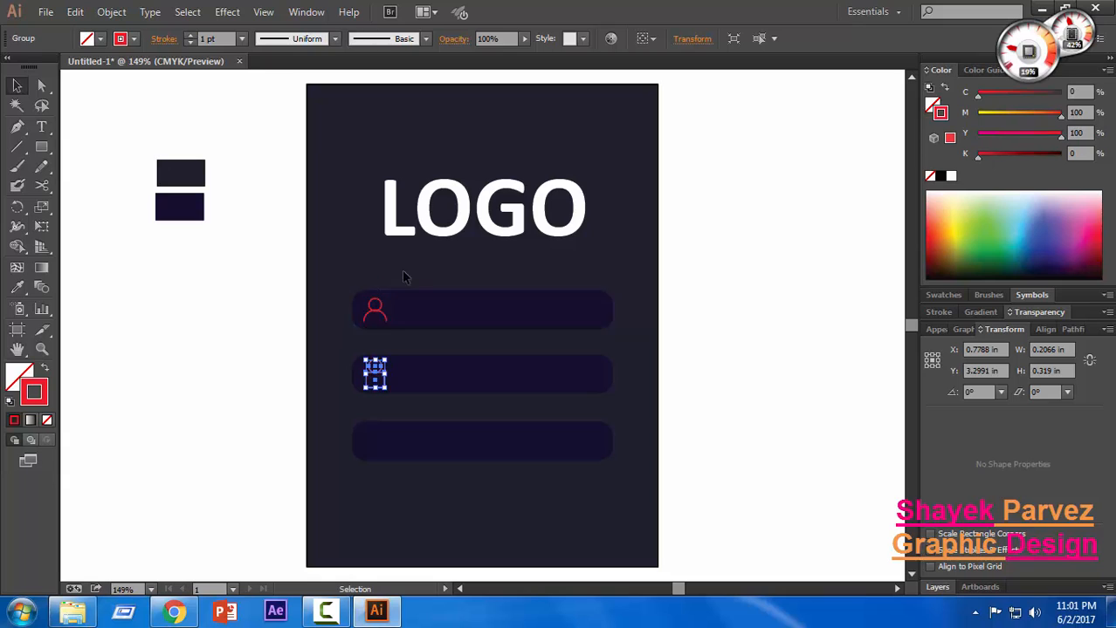
click(753, 361)
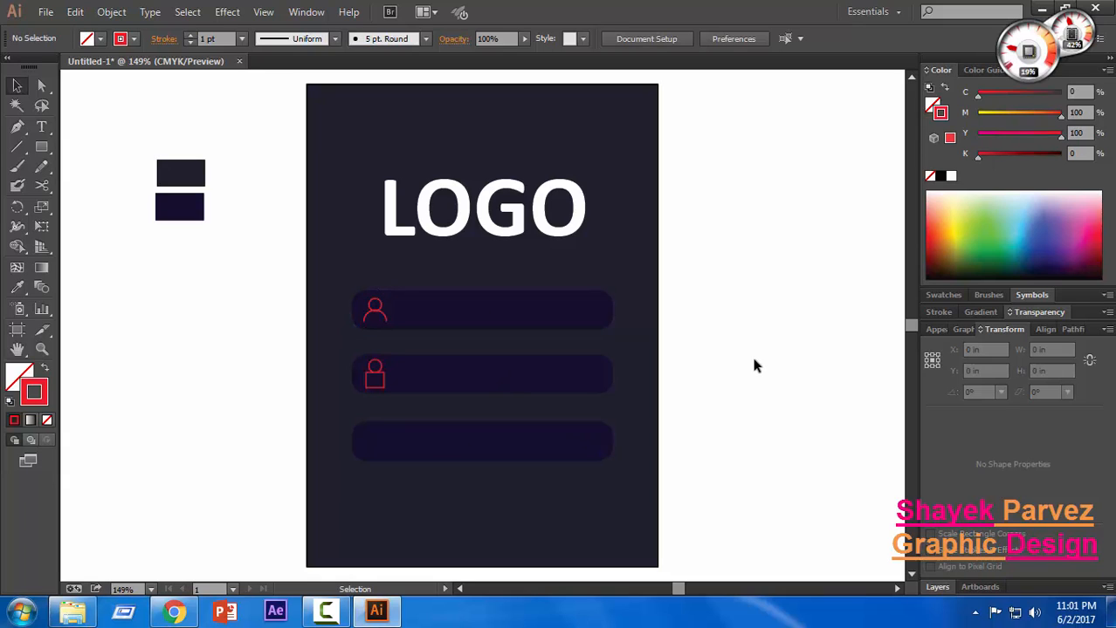
click(386, 371)
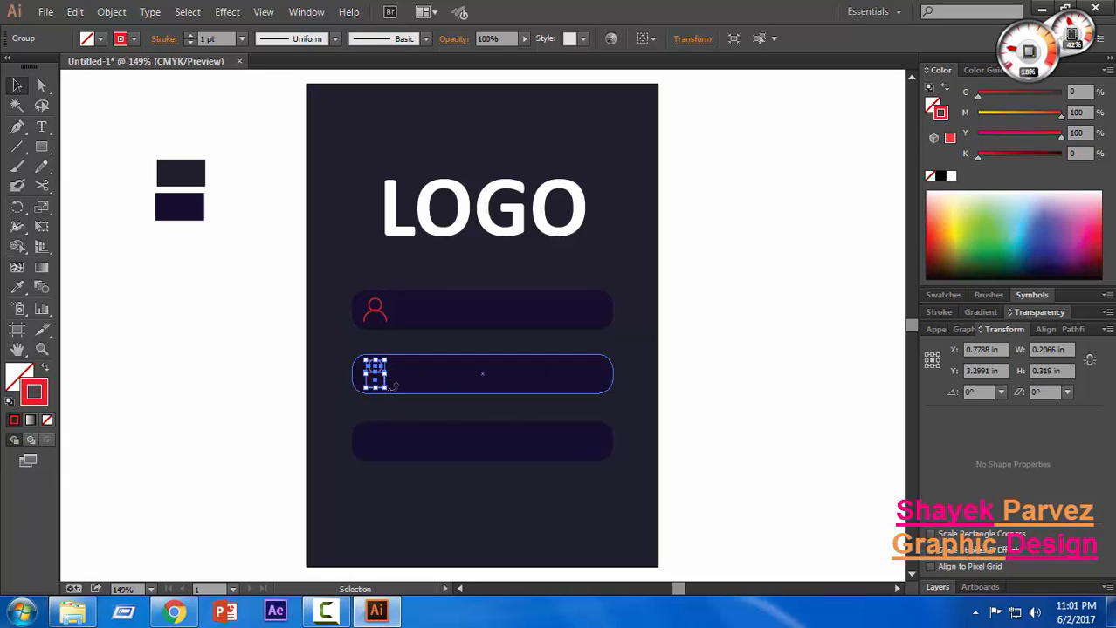
drag(390, 372, 385, 374)
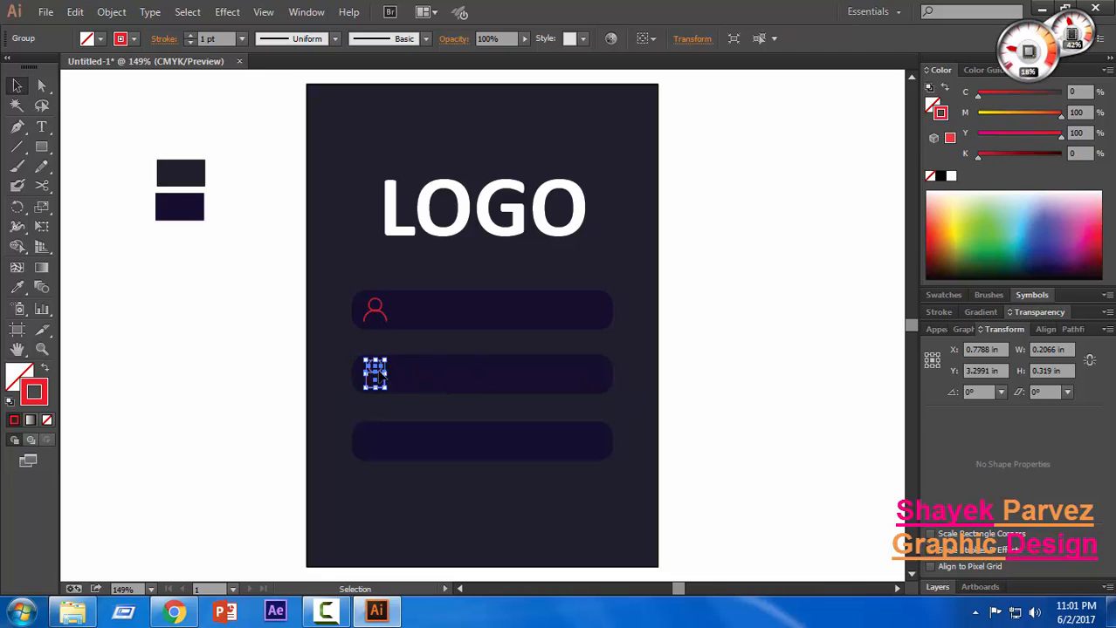
Try to widen the padlock icon on the second bar.
drag(389, 374, 393, 374)
click(670, 370)
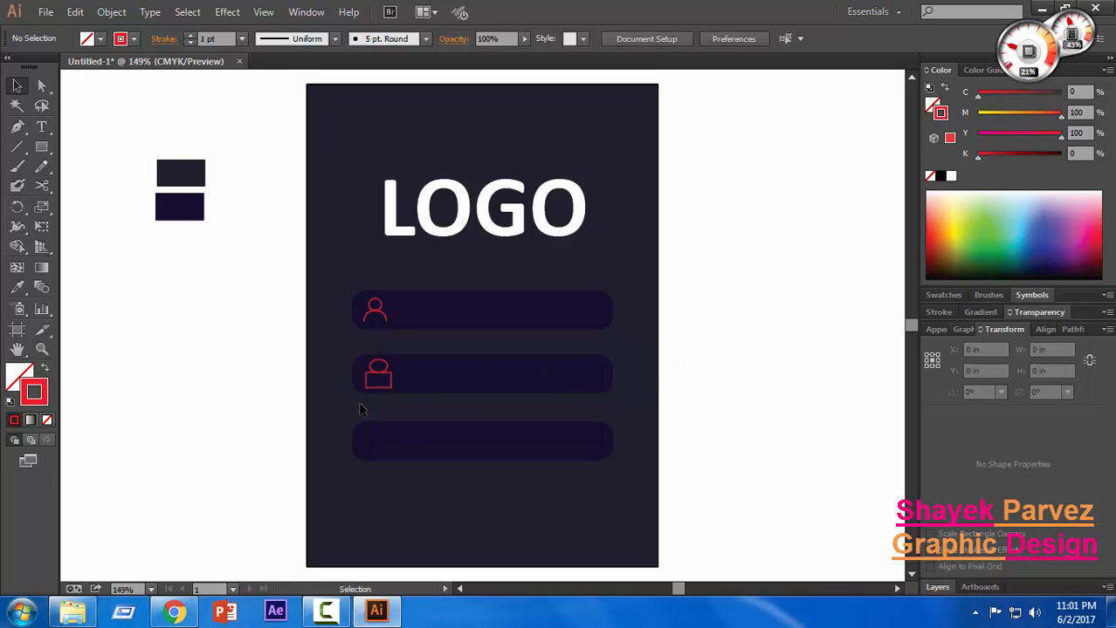
click(391, 370)
click(714, 398)
click(21, 376)
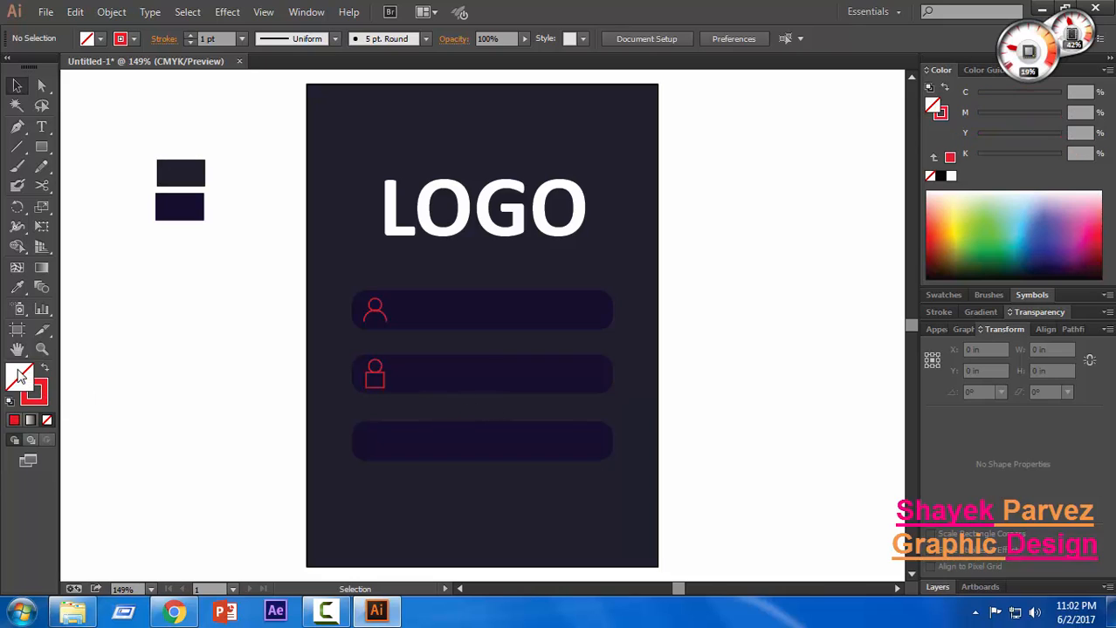
Add the text "Forgot Password" over the bars, beginning below and beside the padlock icon.
click(43, 127)
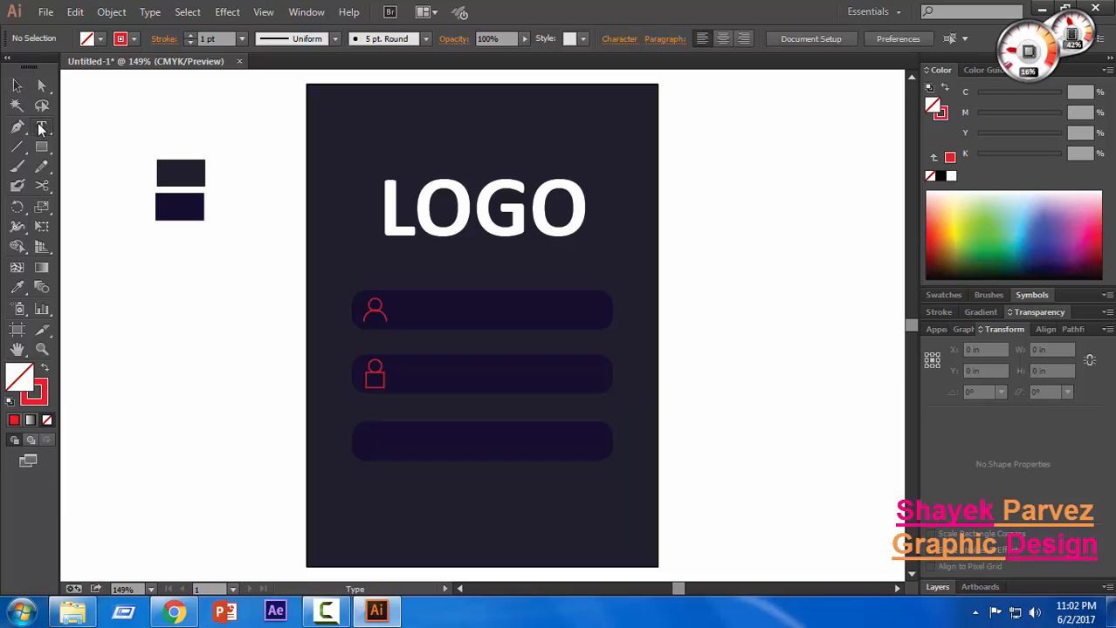
click(447, 414)
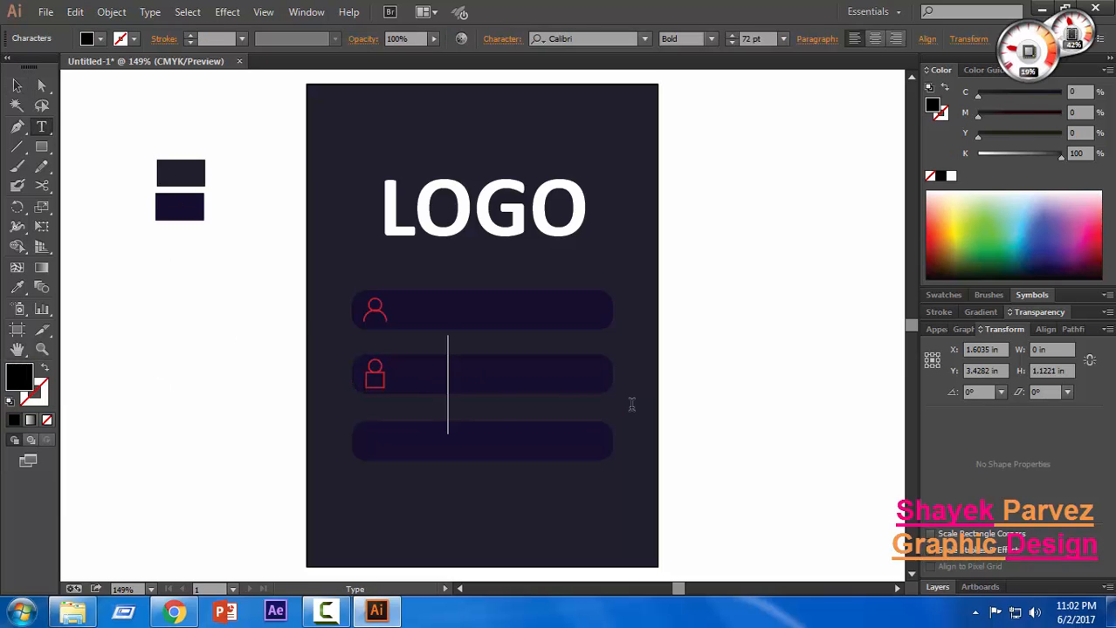
text(For)
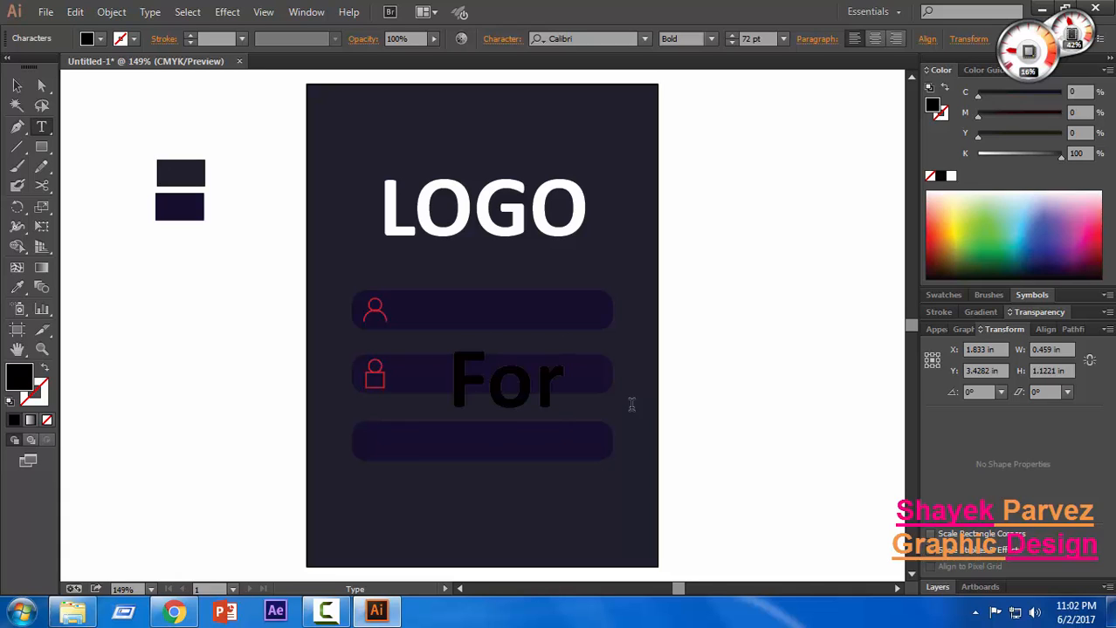
text(got P)
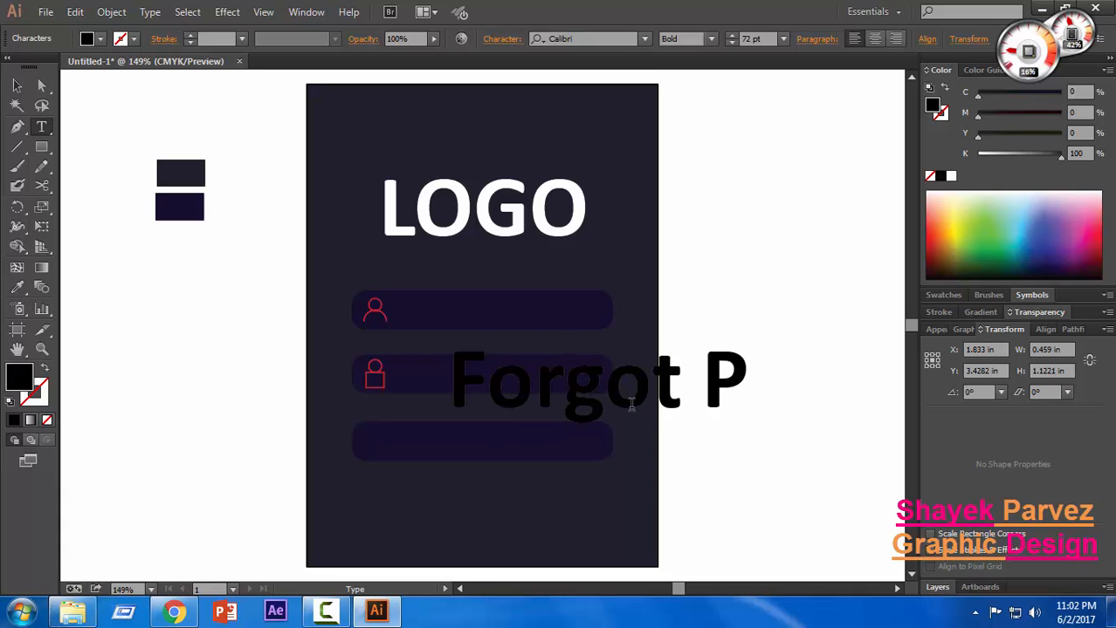
text(assword)
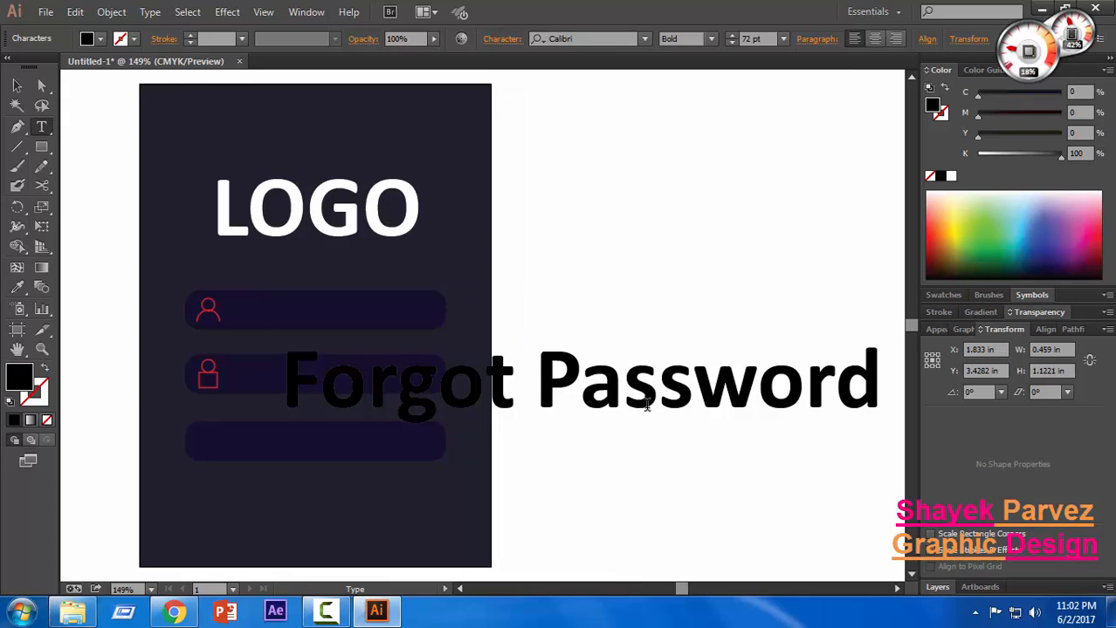
Set the font size of the "Forgot Password" text to 12 pt.
drag(880, 384, 292, 335)
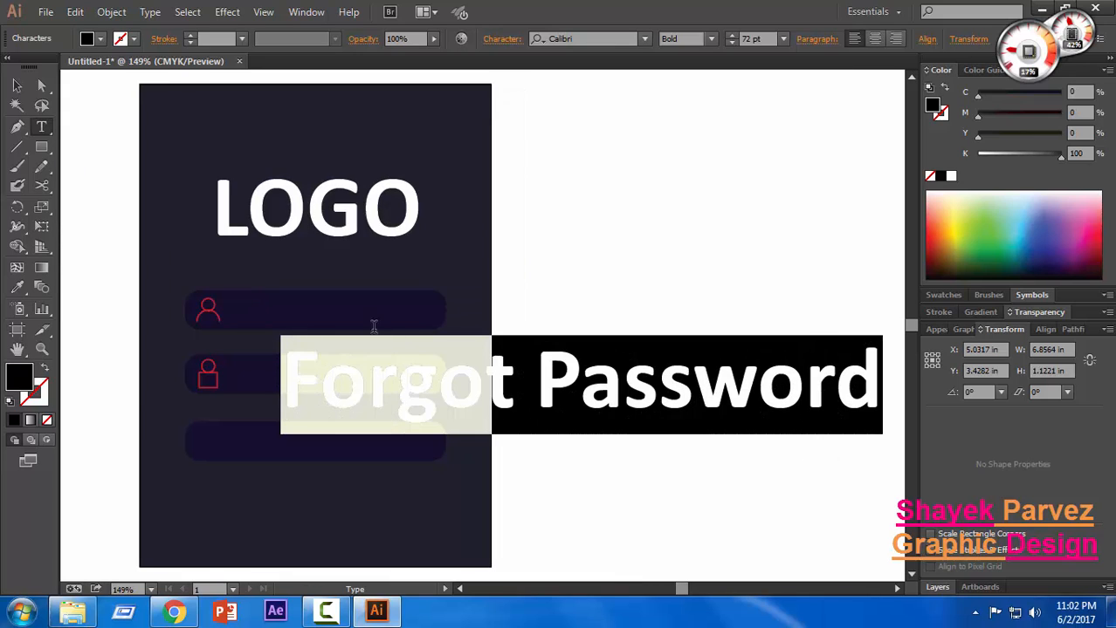
click(783, 38)
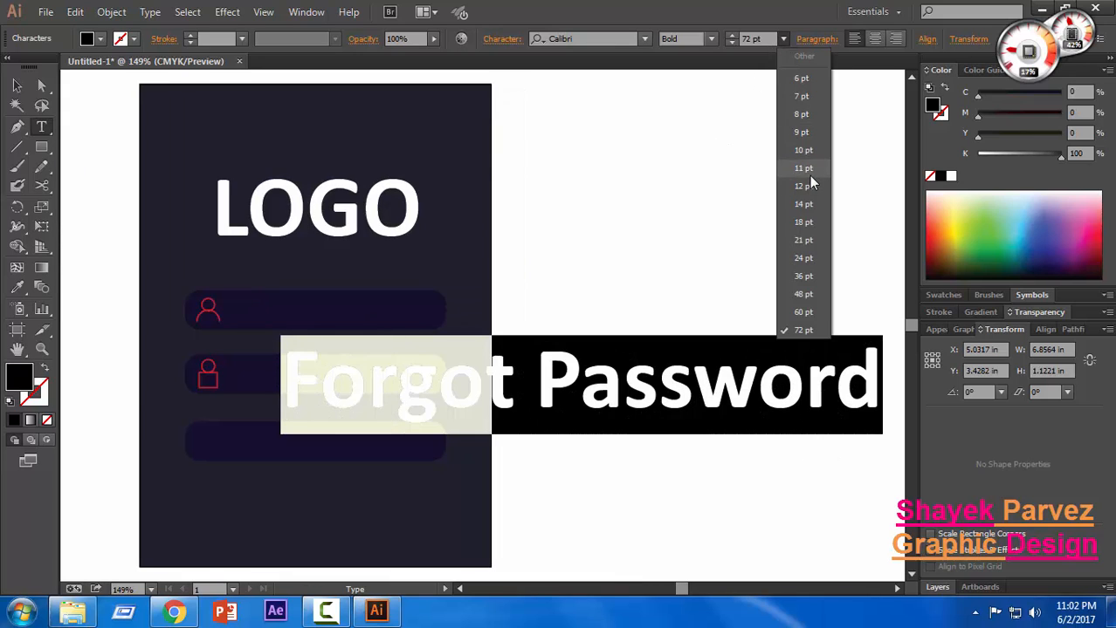
click(803, 203)
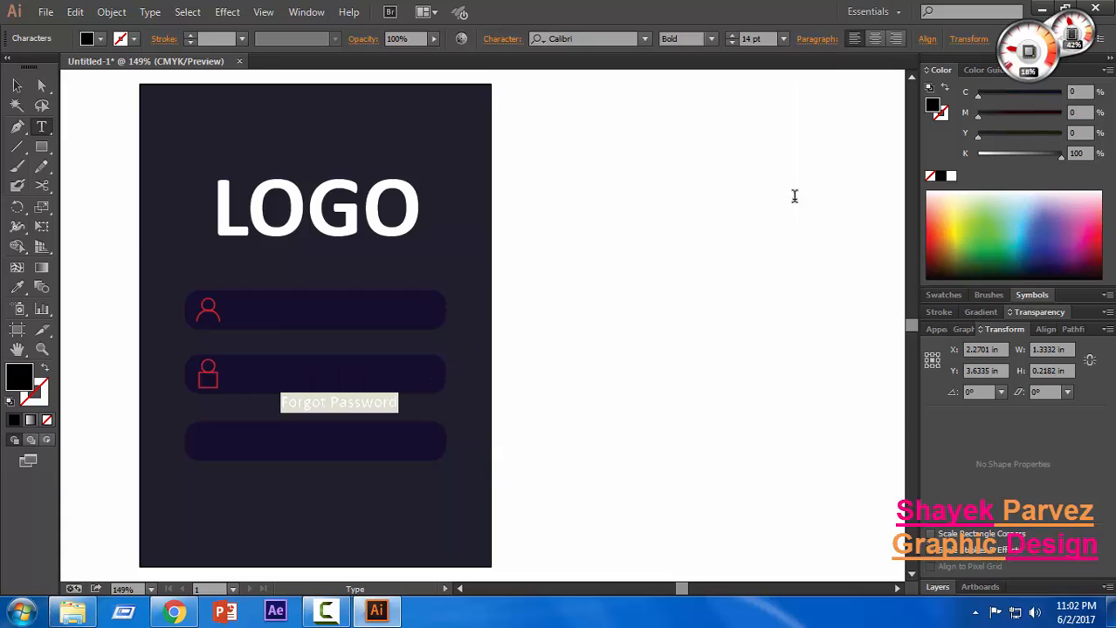
click(730, 42)
click(729, 42)
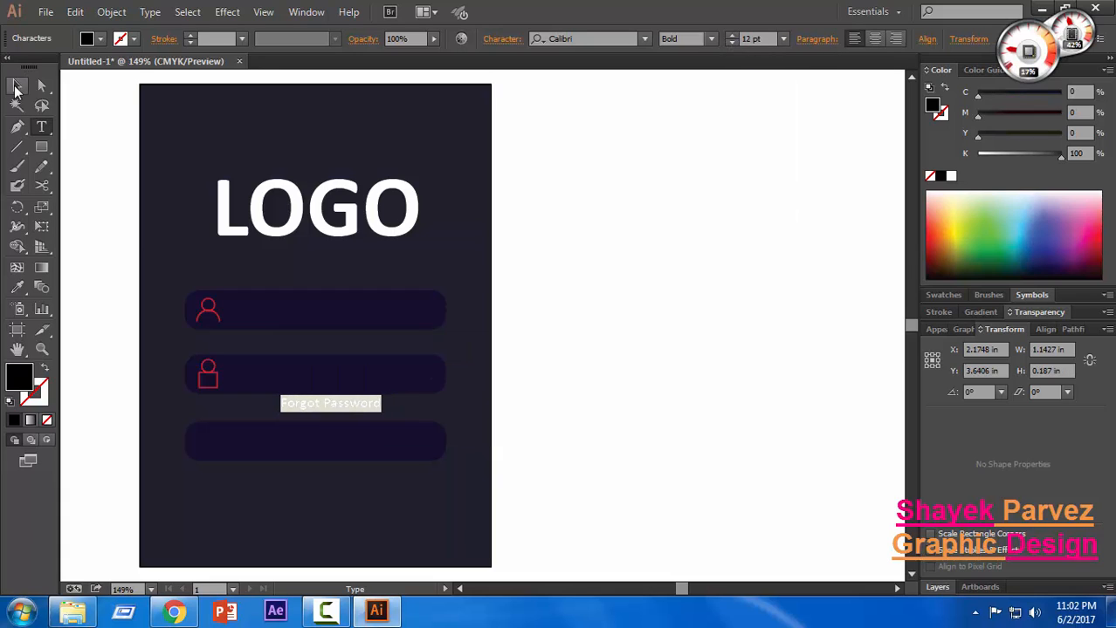
Centre the "Forgot Password" text in the gap between the second and third bars and fill it with white.
click(16, 87)
click(590, 361)
drag(356, 412, 346, 411)
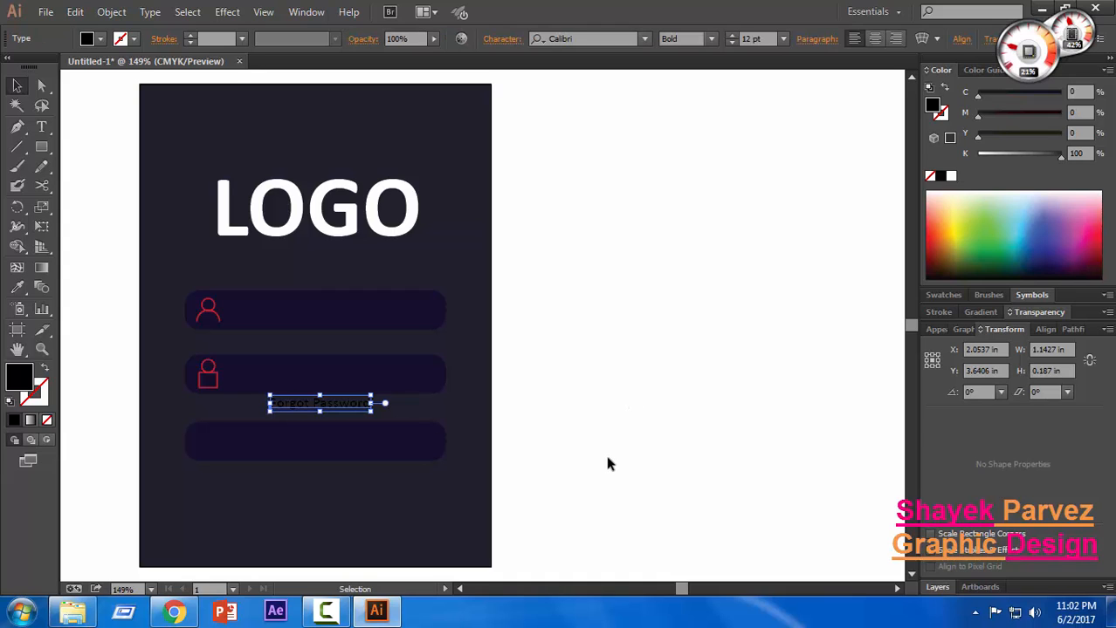
key(ctrl+0)
click(676, 409)
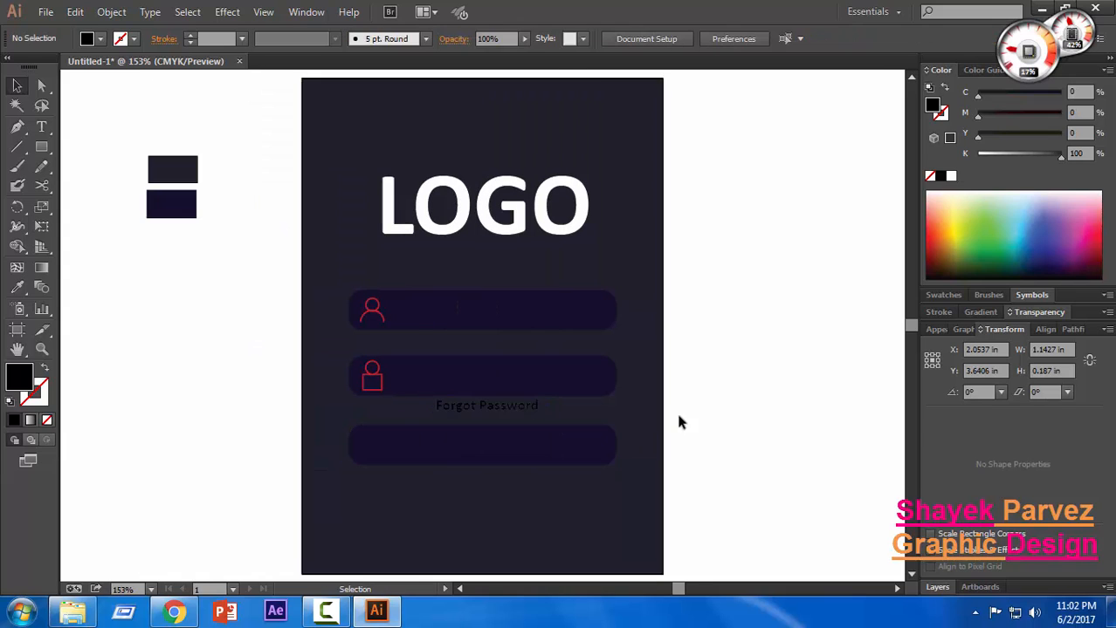
click(503, 413)
key(Down)
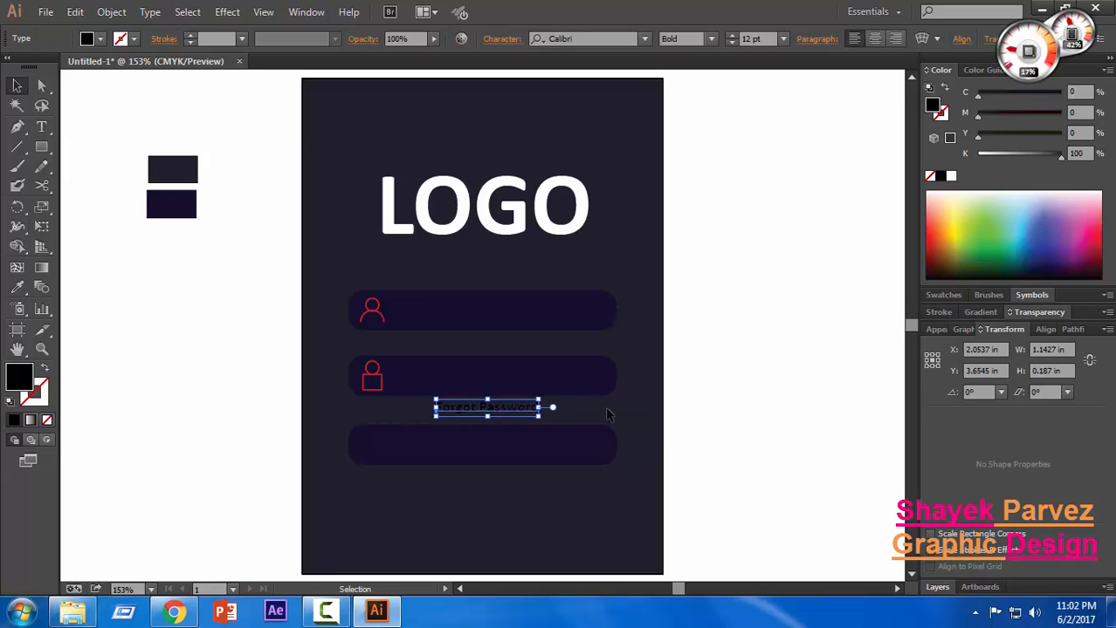
click(951, 176)
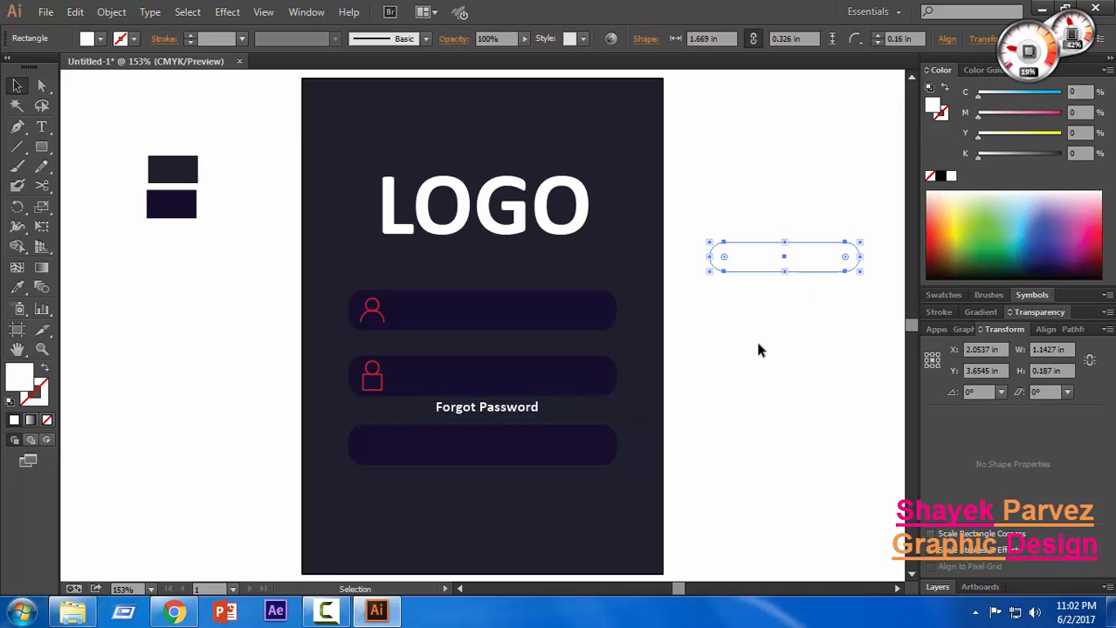
click(786, 262)
click(781, 306)
drag(801, 185, 783, 300)
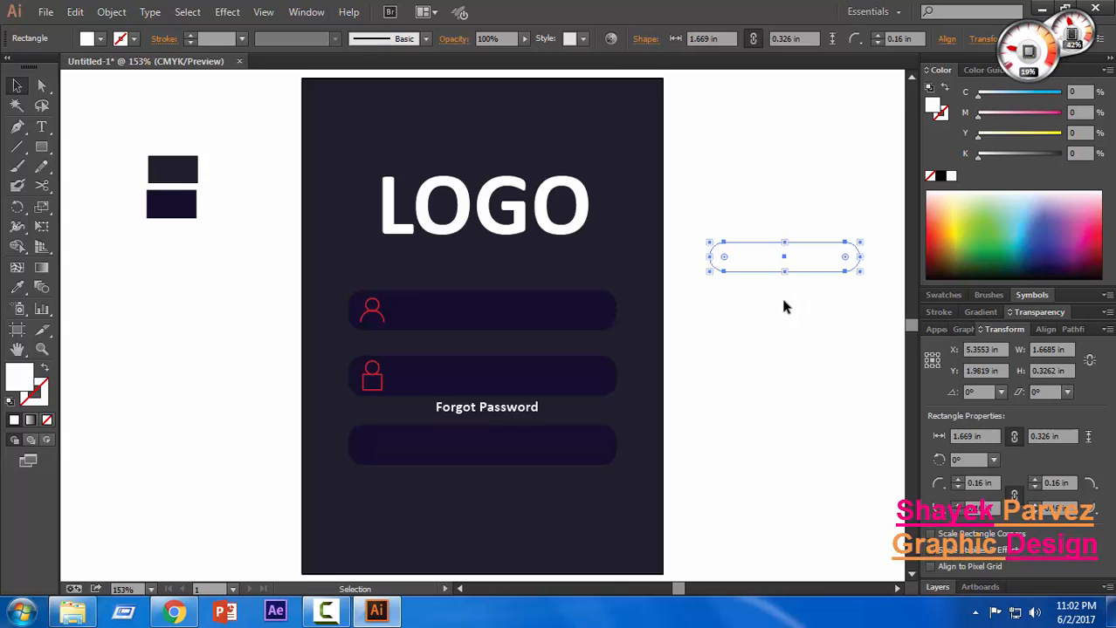
click(783, 301)
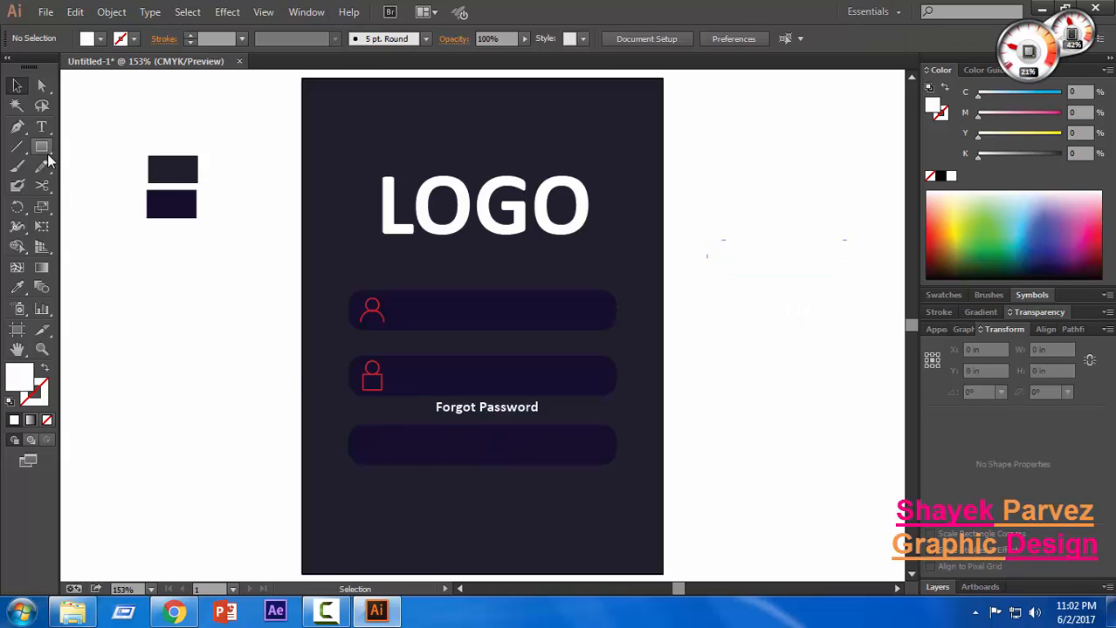
Add the text "Log in" in the middle of the third bar.
click(41, 127)
click(468, 455)
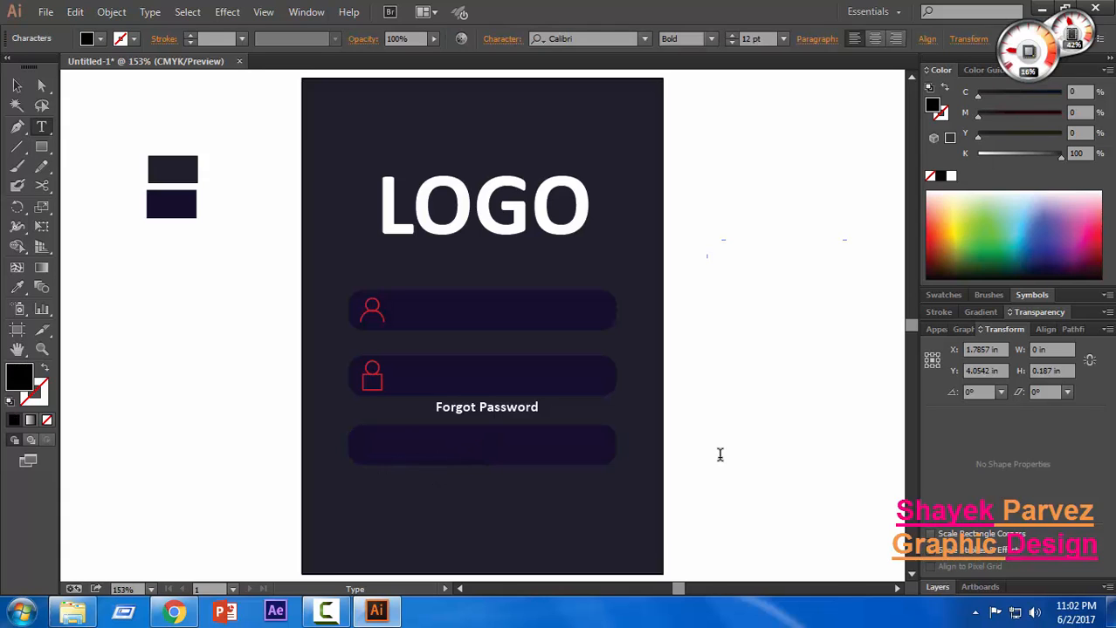
text(Login)
Fill the "Log in" text with pinkish red, C 0, M 100, Y 55, K 0.
drag(511, 449, 417, 444)
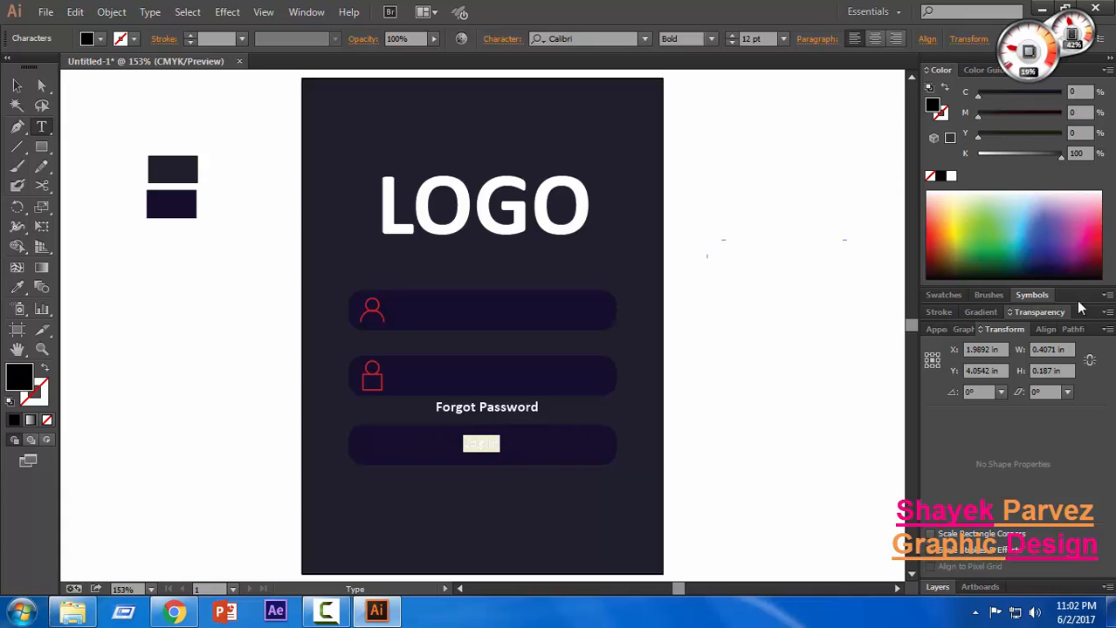
click(935, 238)
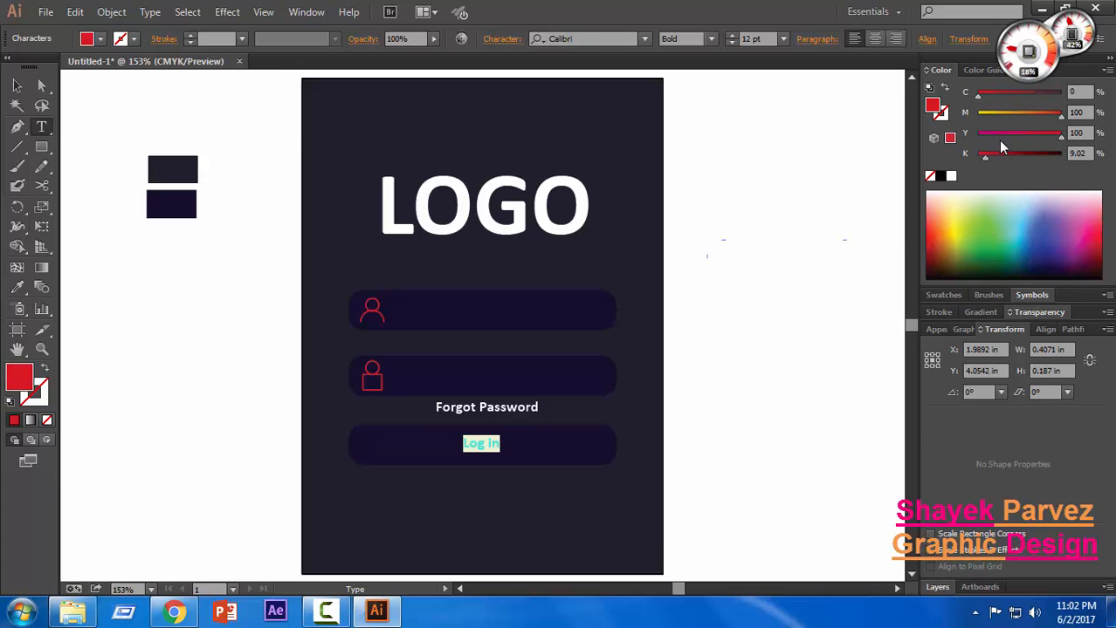
drag(984, 156, 974, 156)
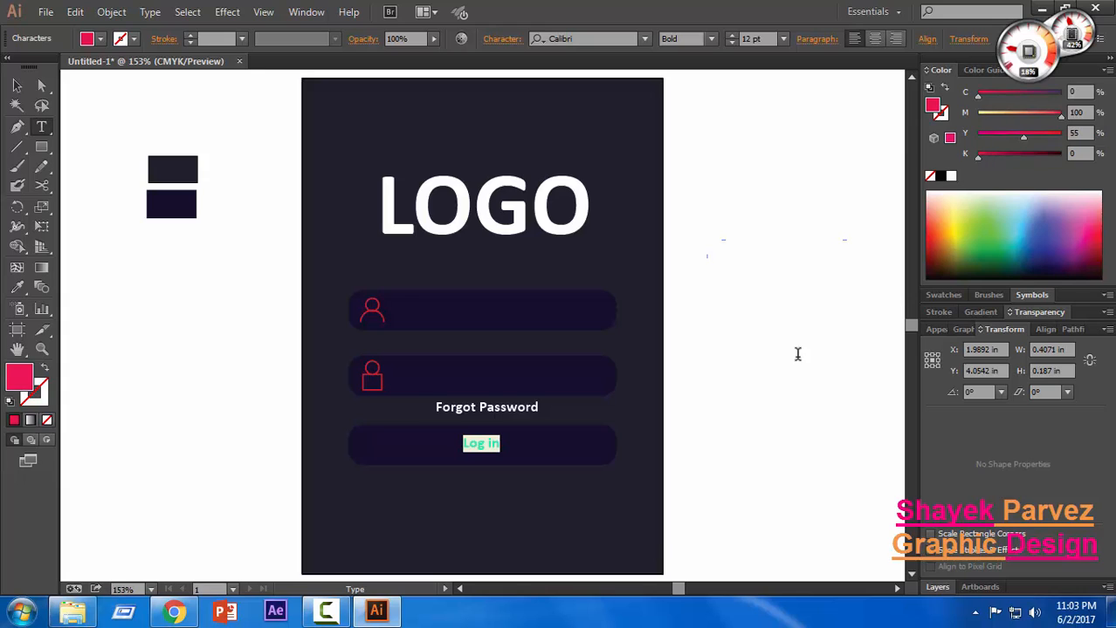
click(17, 87)
click(133, 357)
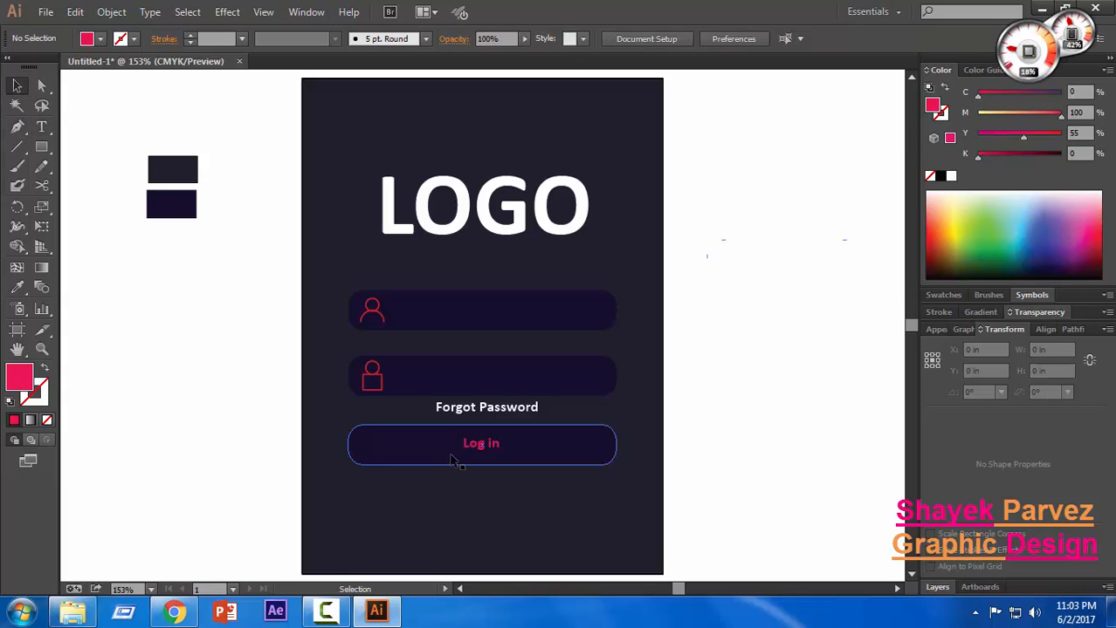
Enlarge the "Log in" text to 16 pt.
click(483, 446)
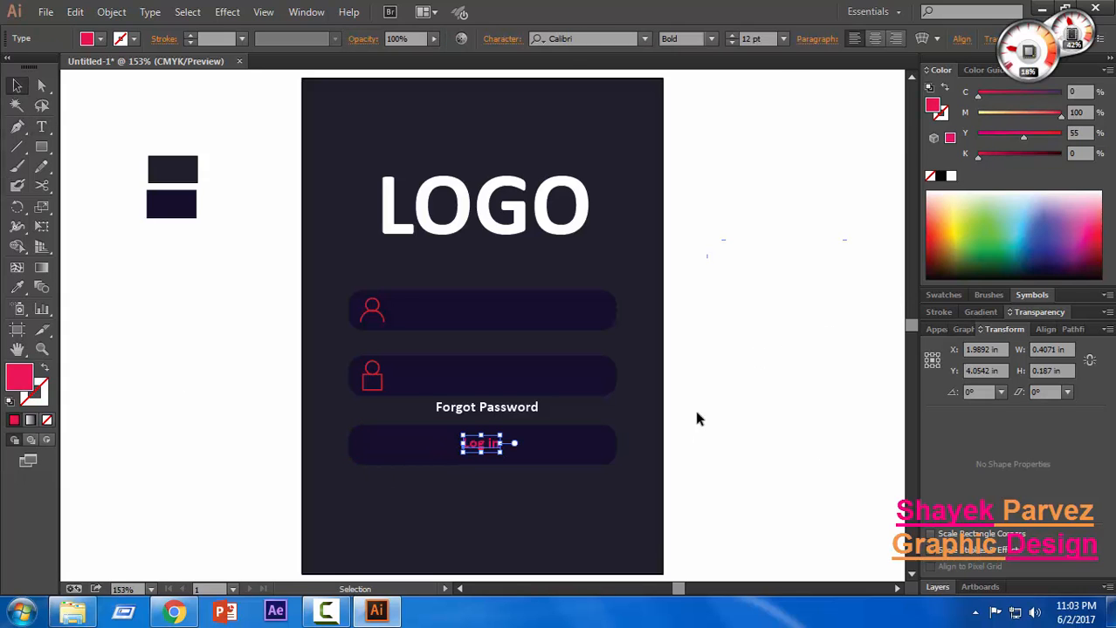
click(731, 36)
click(731, 35)
click(730, 36)
click(730, 35)
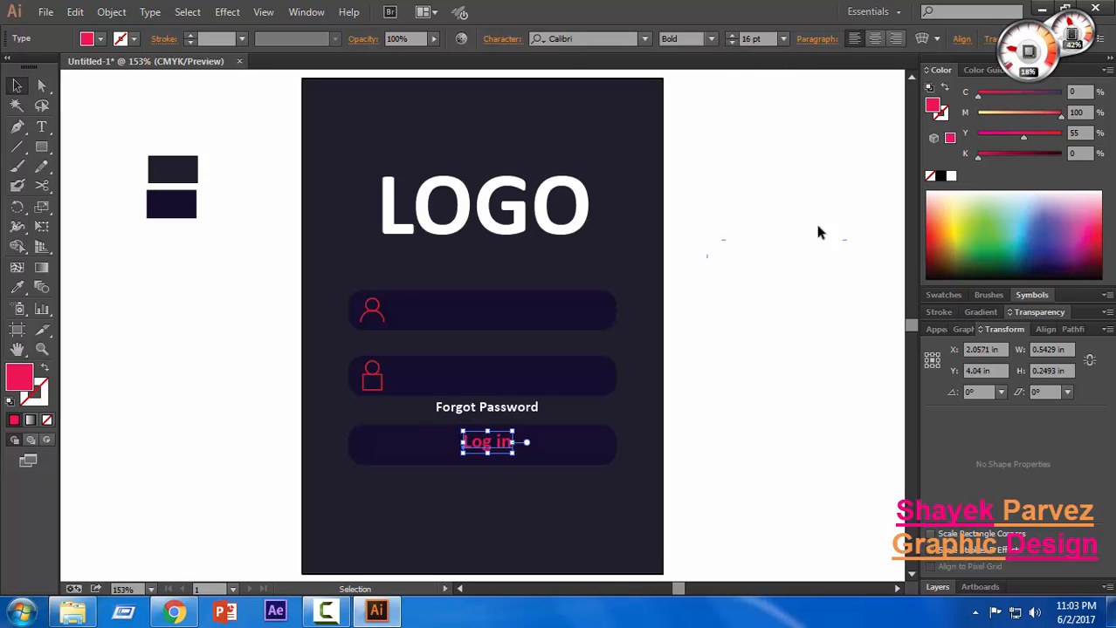
Move the "Log in" text slightly down and nudge it until it is vertically centred on the third bar.
click(819, 233)
drag(509, 445, 514, 453)
click(738, 449)
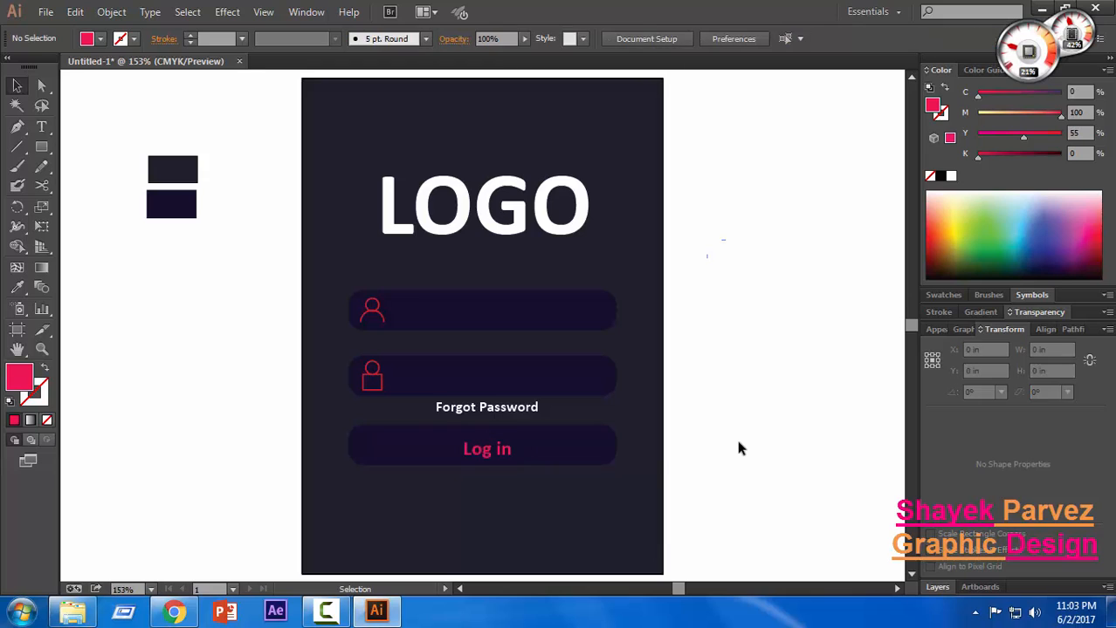
click(487, 450)
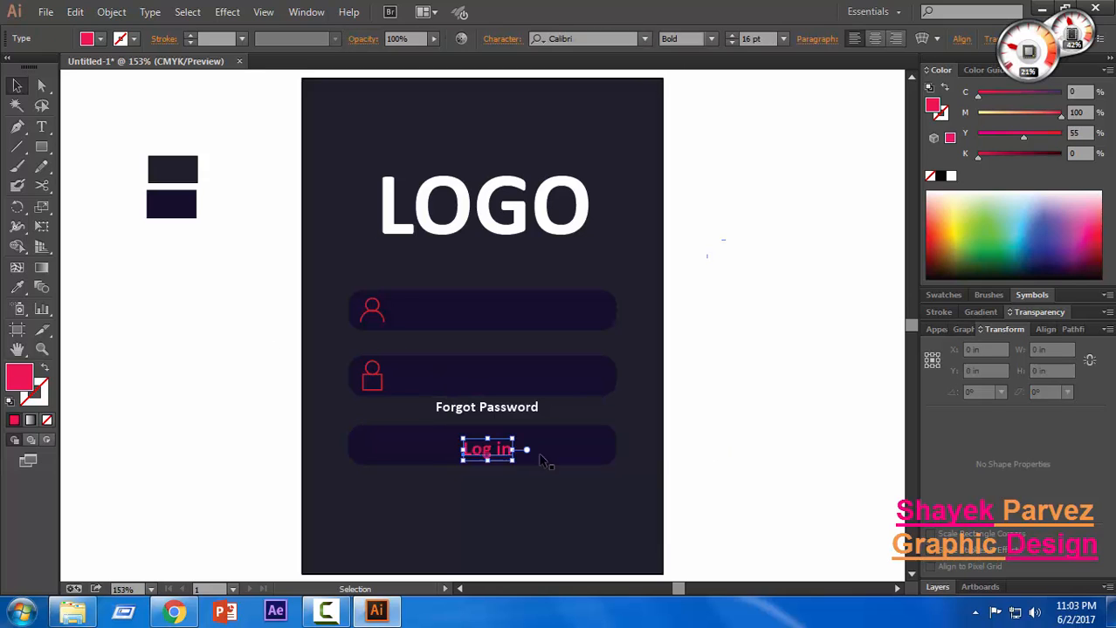
key(Up)
key(Up)
key(Up)
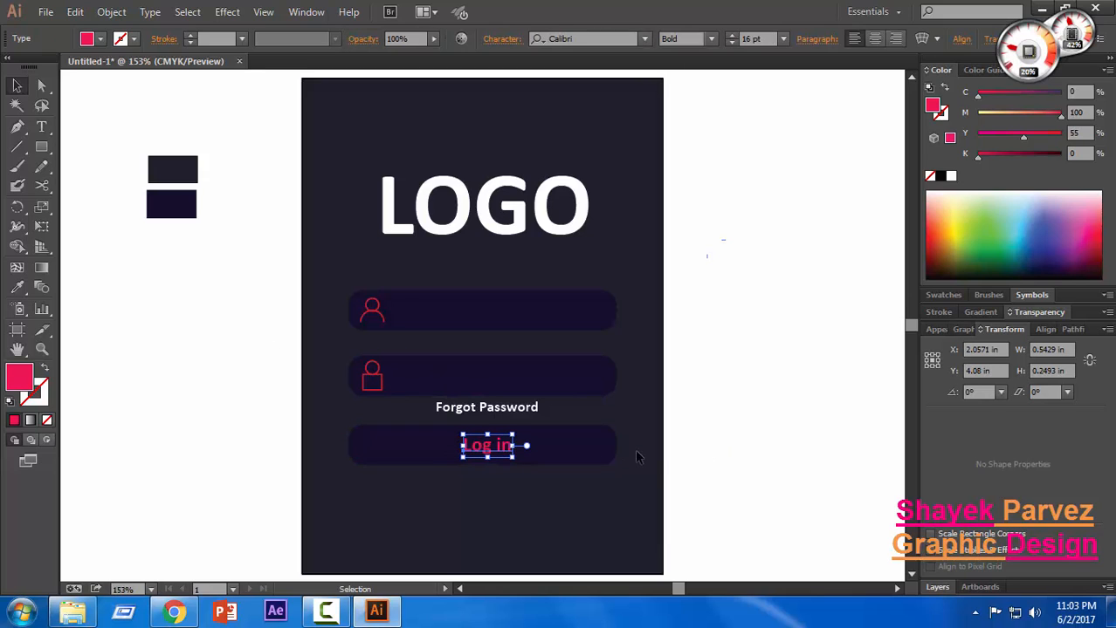
key(Left)
key(Right)
click(781, 450)
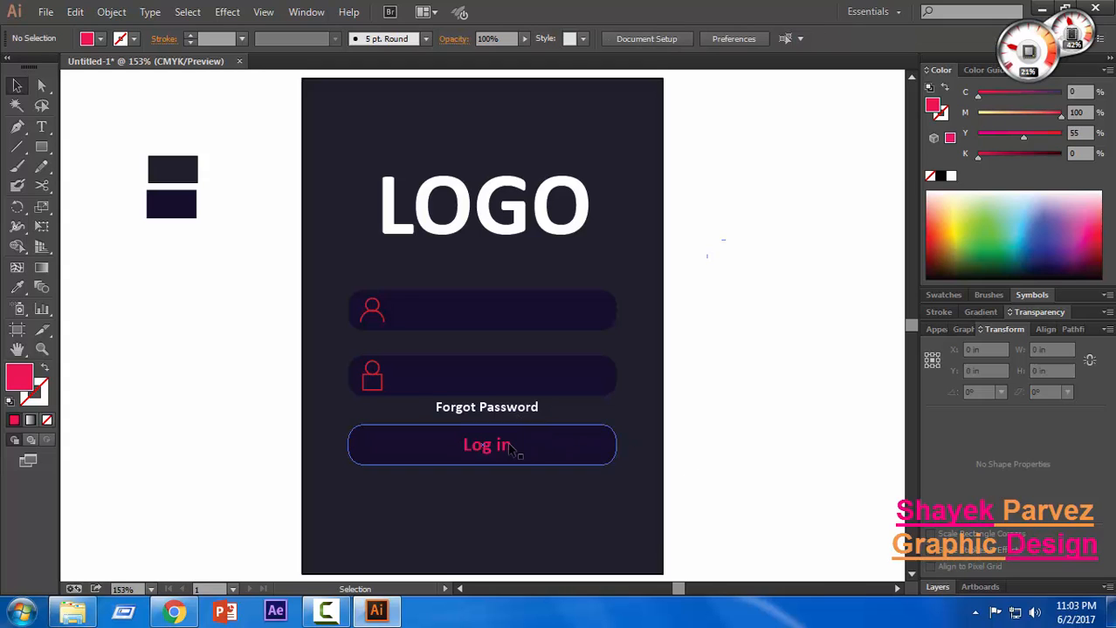
click(505, 410)
click(746, 399)
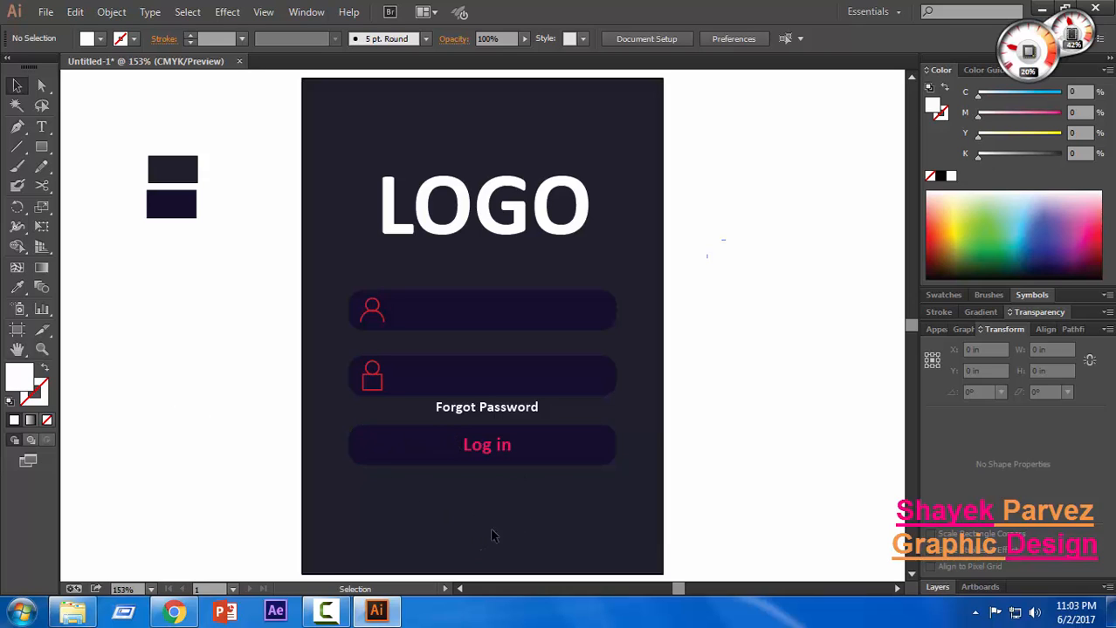
Add the text "sign in" in white below the third bar.
click(41, 127)
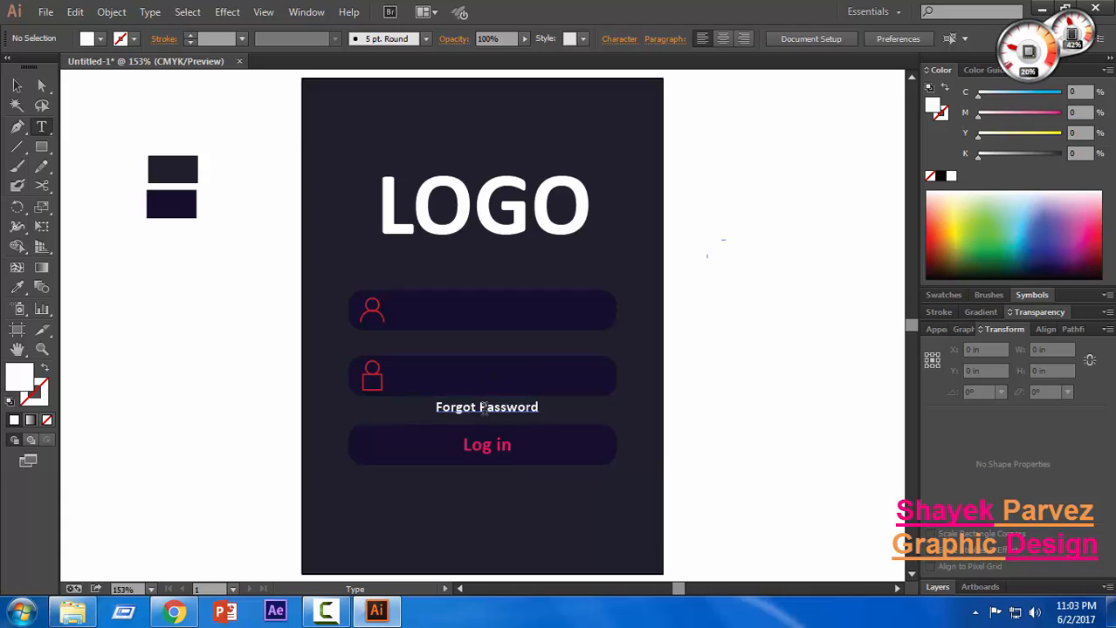
click(463, 496)
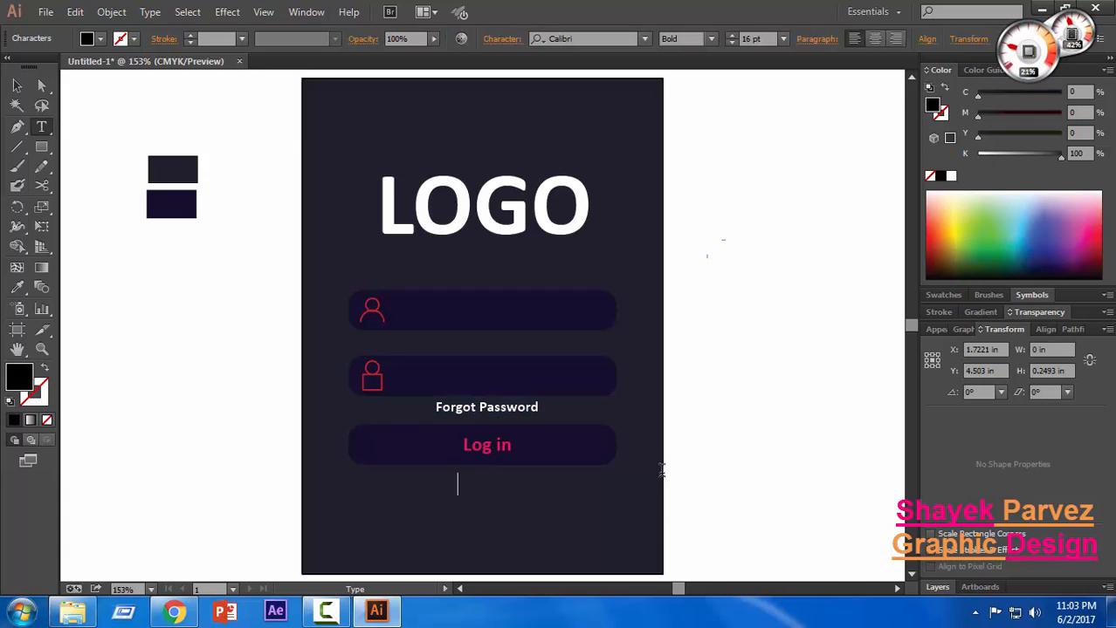
text(sign in)
drag(517, 483, 432, 485)
click(951, 175)
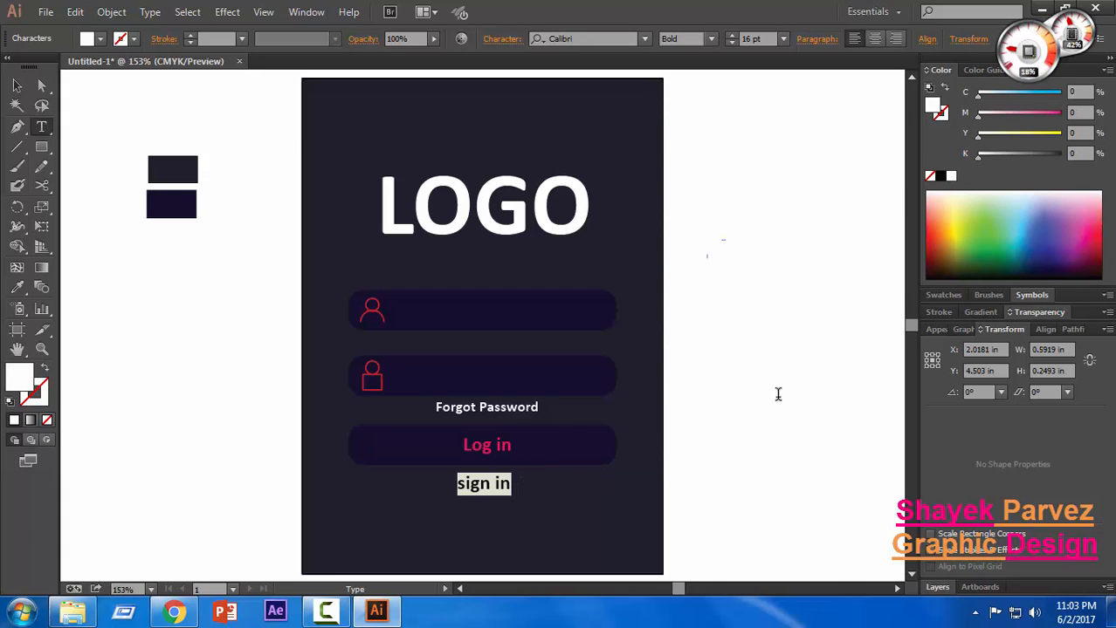
click(17, 87)
click(494, 505)
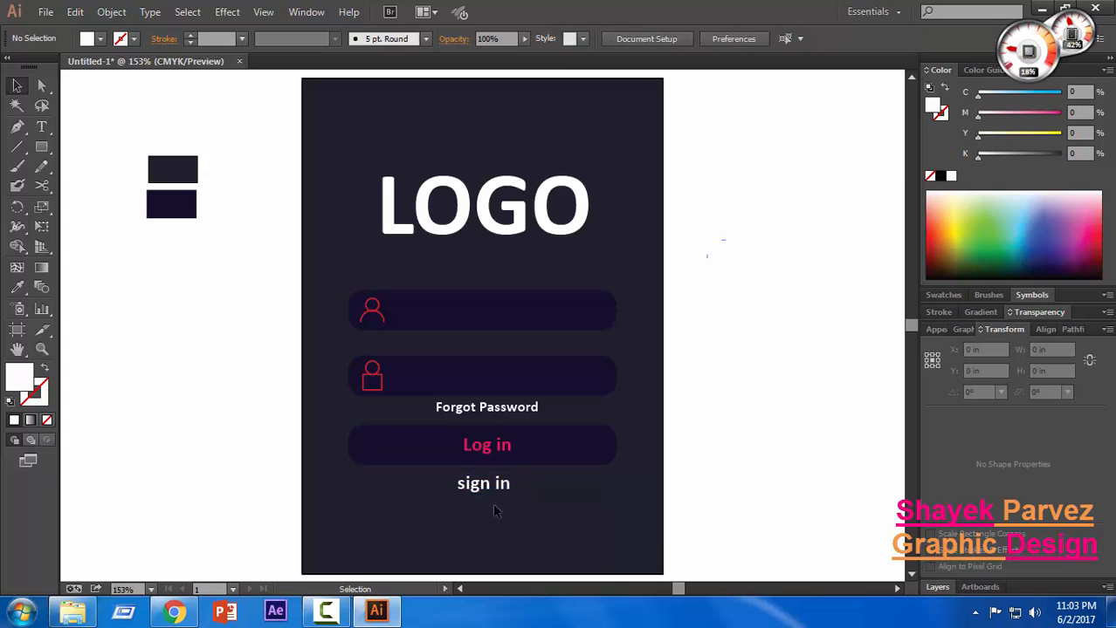
Shift the "sign in" text slightly right so it lines up beneath the "Log in" text.
click(483, 484)
key(Right)
key(Right)
key(Right)
key(Right)
key(Right)
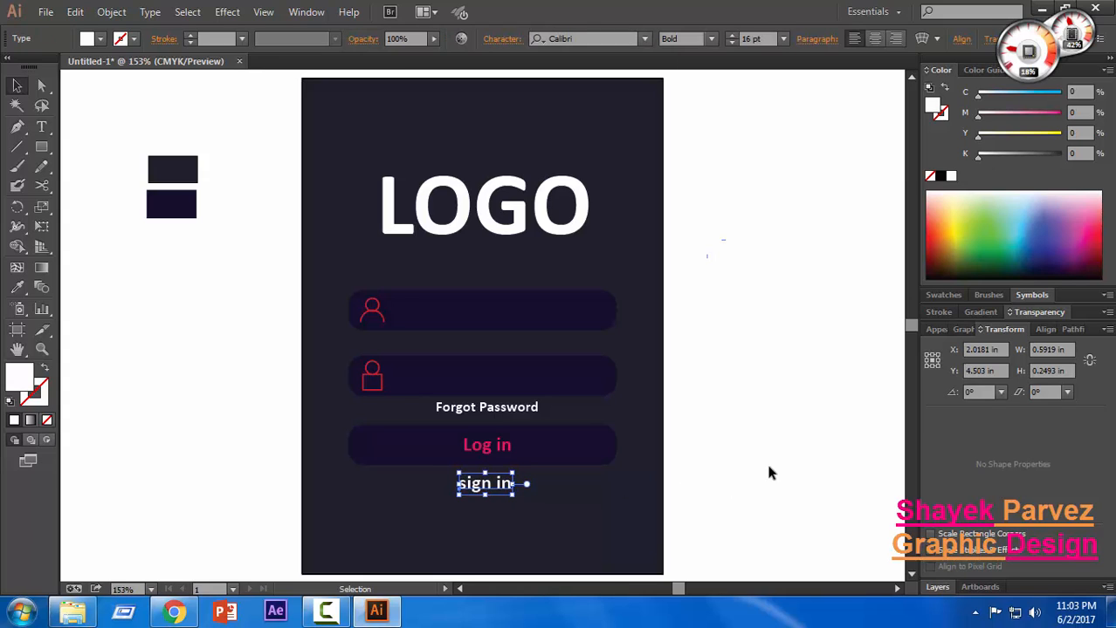
click(769, 467)
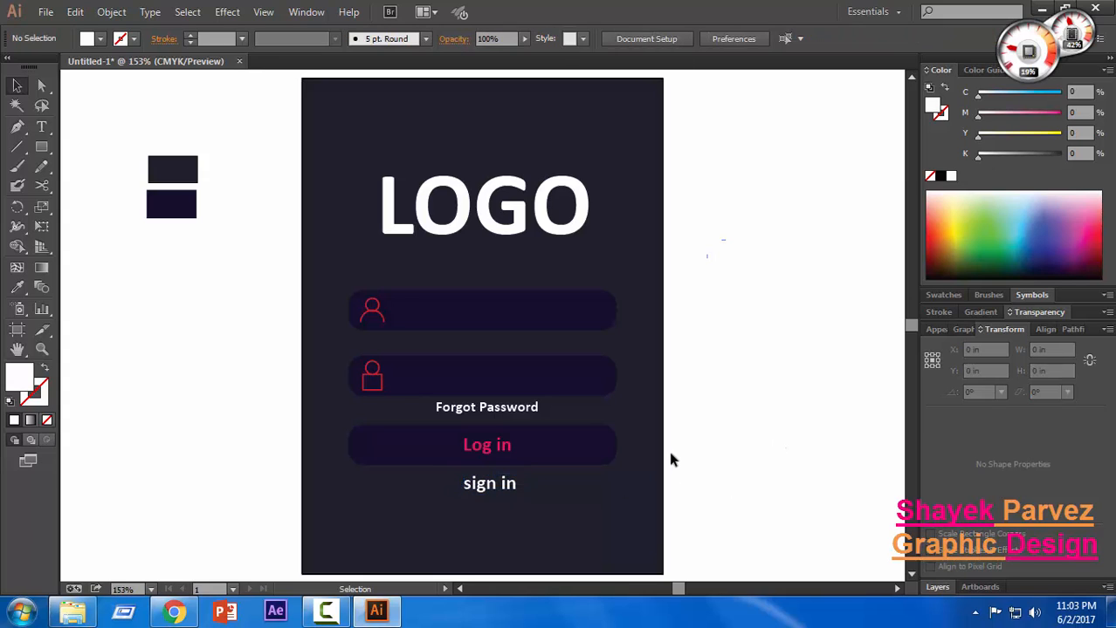
drag(483, 490, 479, 490)
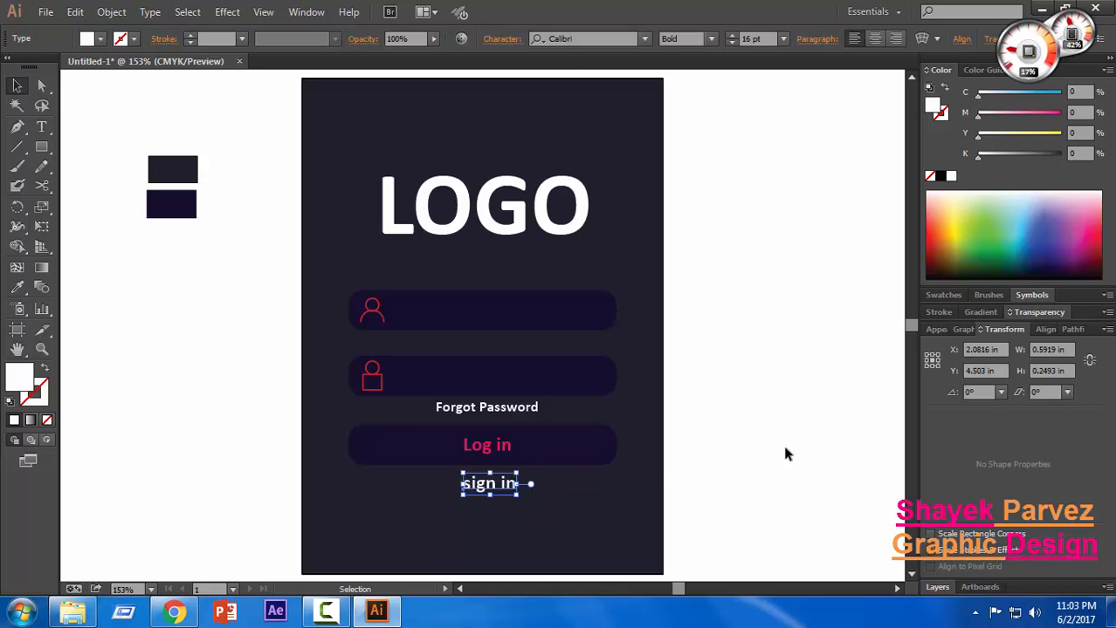
click(680, 490)
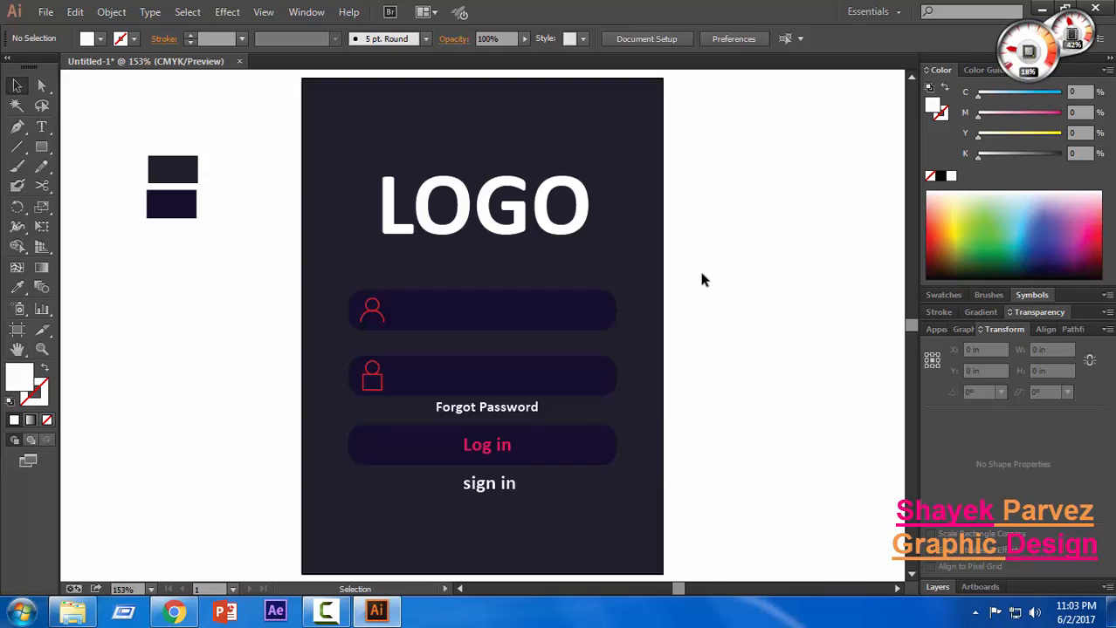